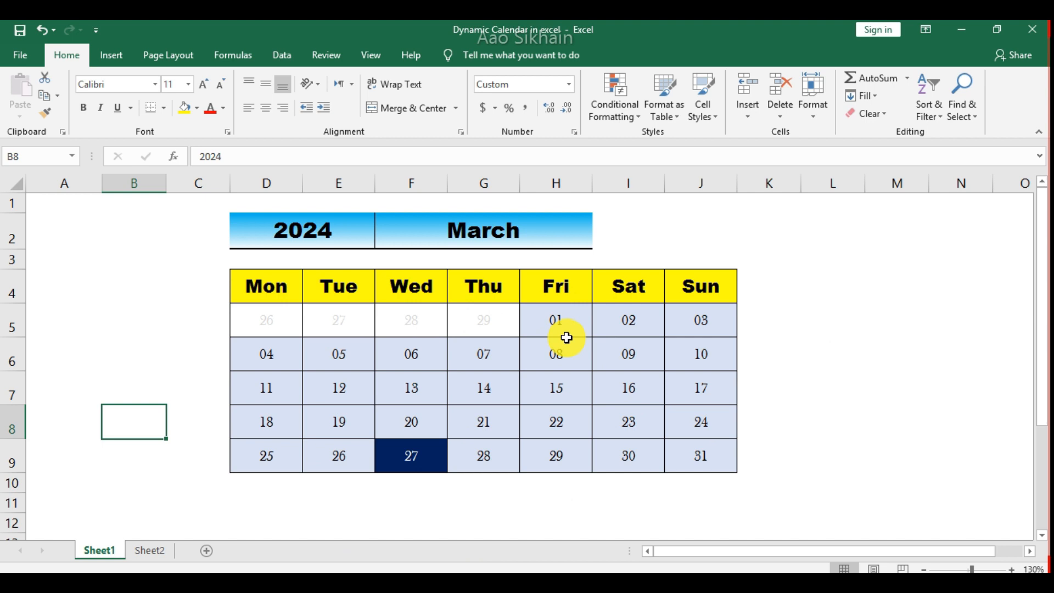
Check the year and month cells of the Sheet1 calendar and set its month to May.
click(653, 355)
click(321, 230)
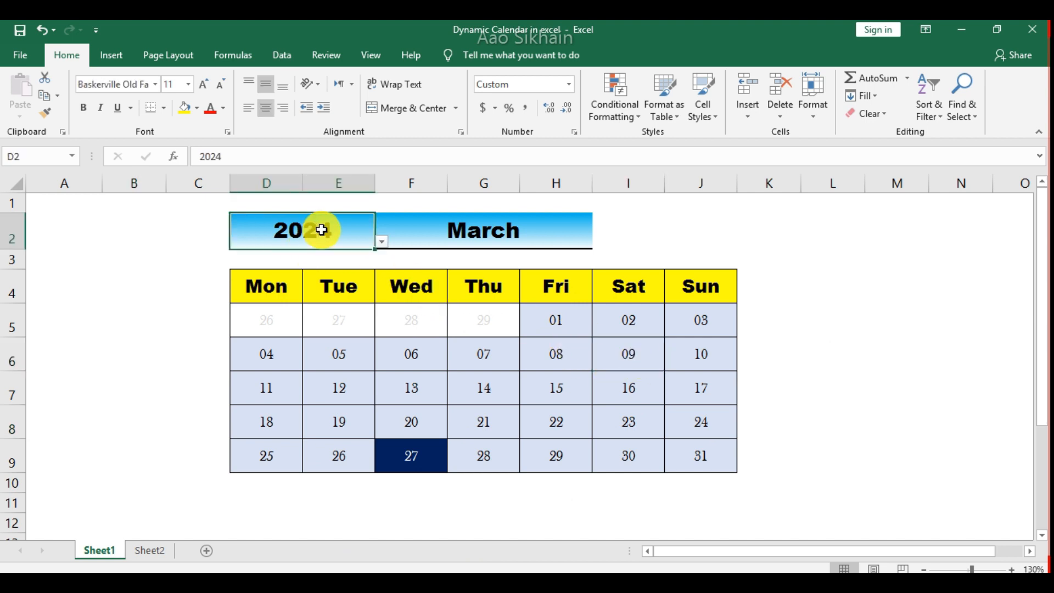
click(548, 229)
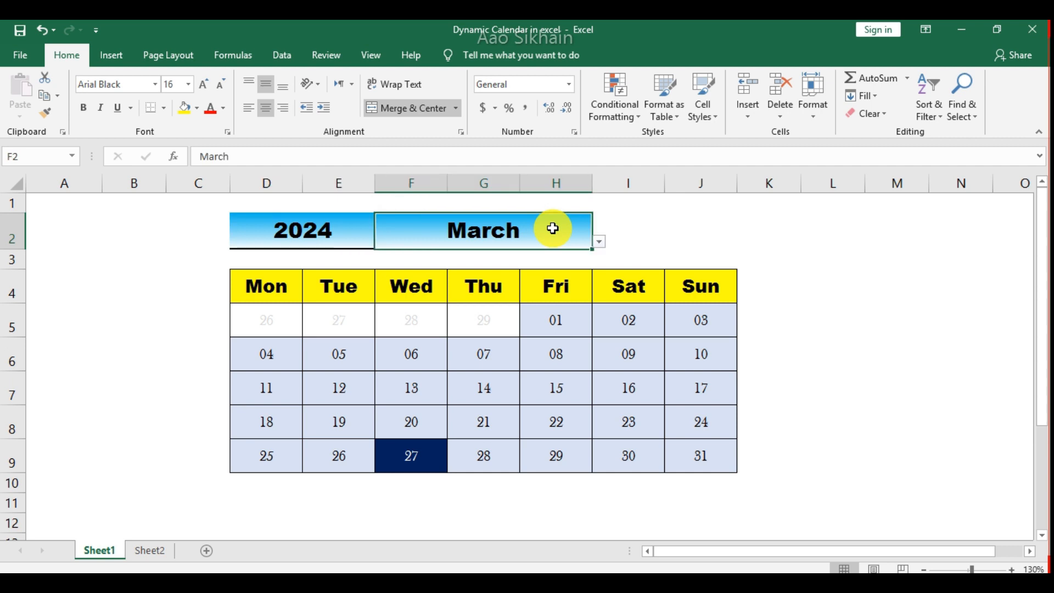
click(601, 246)
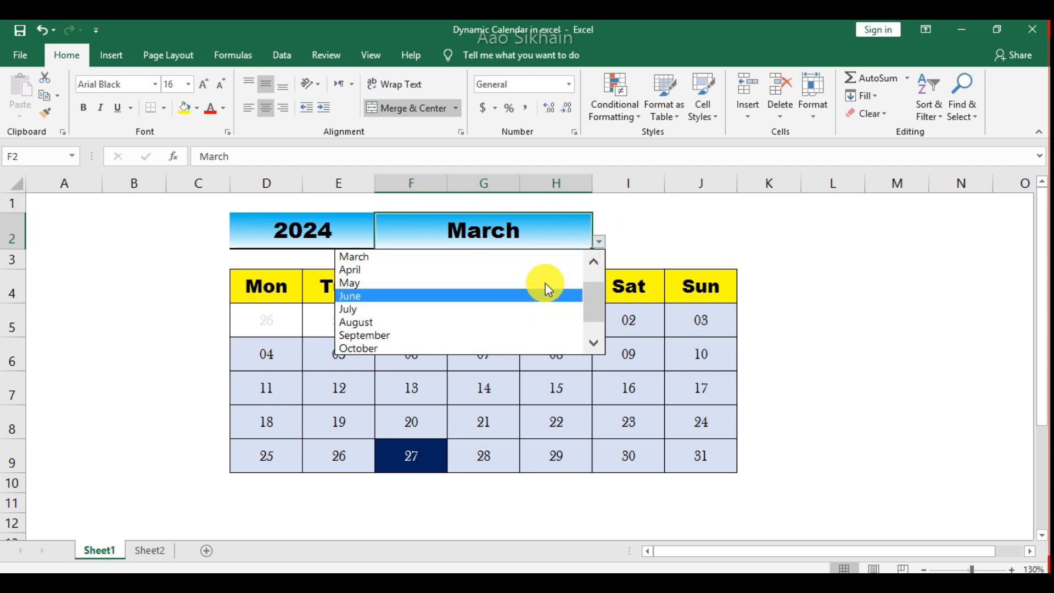
click(669, 433)
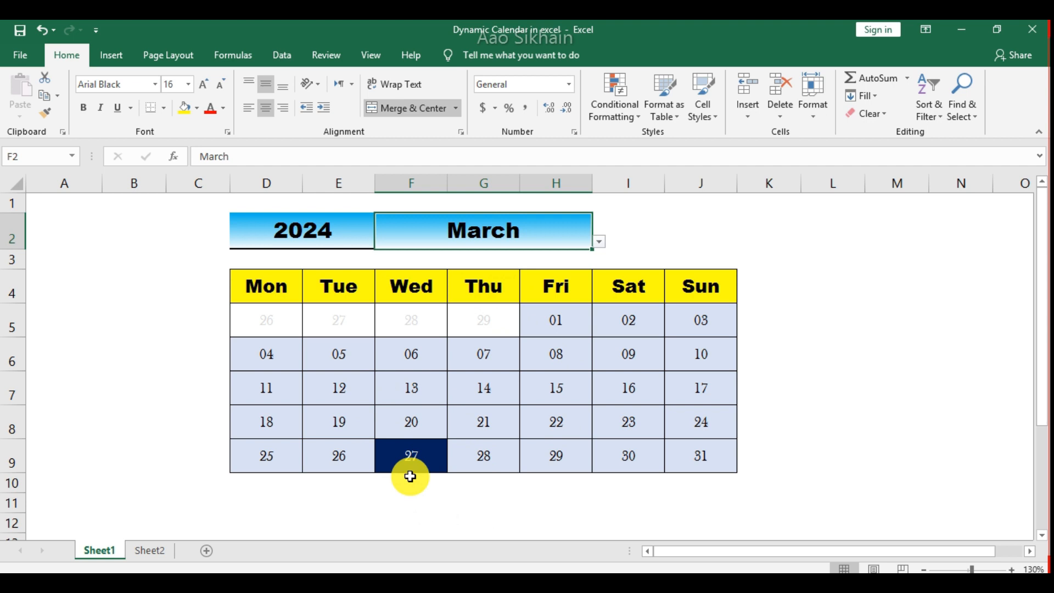
click(598, 243)
click(553, 284)
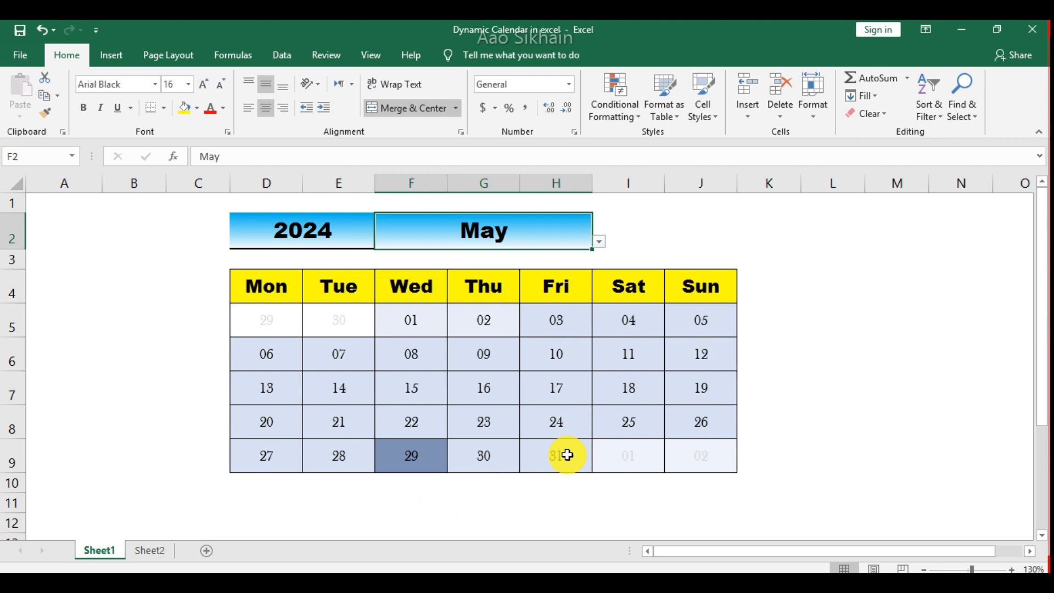
Switch the Sheet1 calendar's month to October.
click(607, 244)
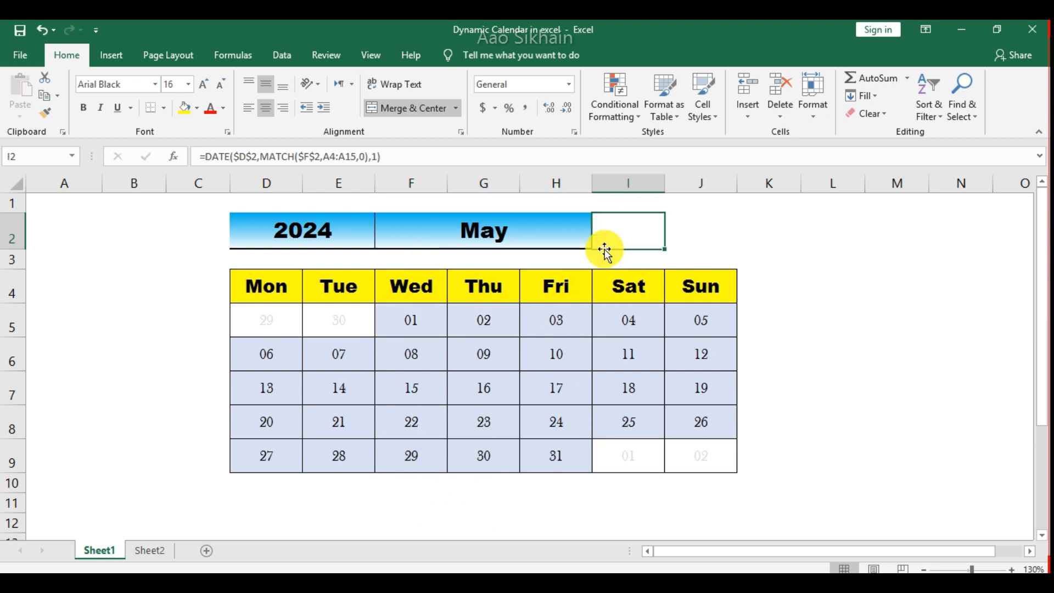
click(564, 240)
click(599, 243)
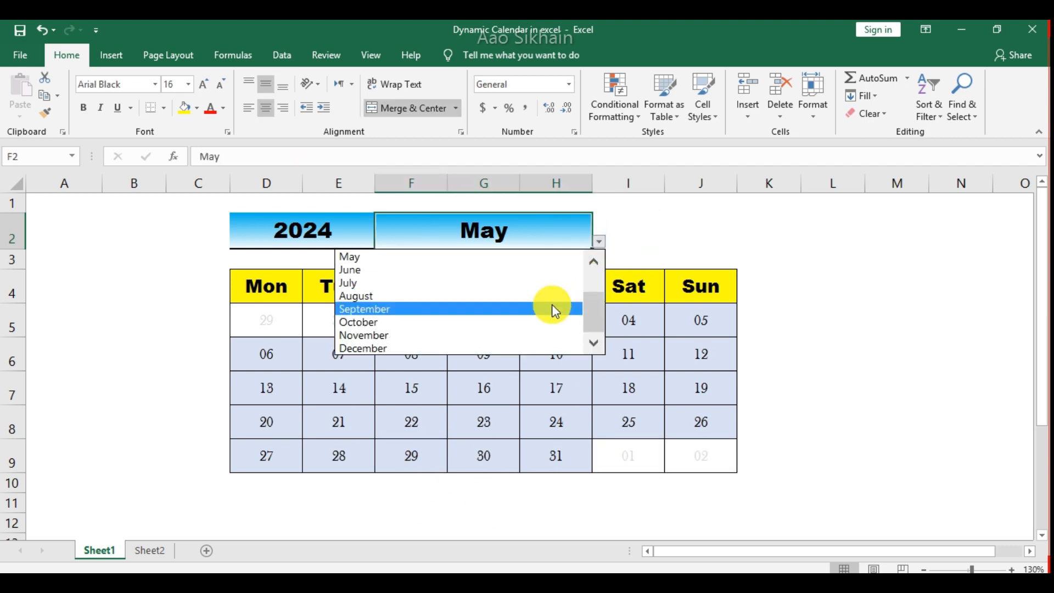
click(551, 318)
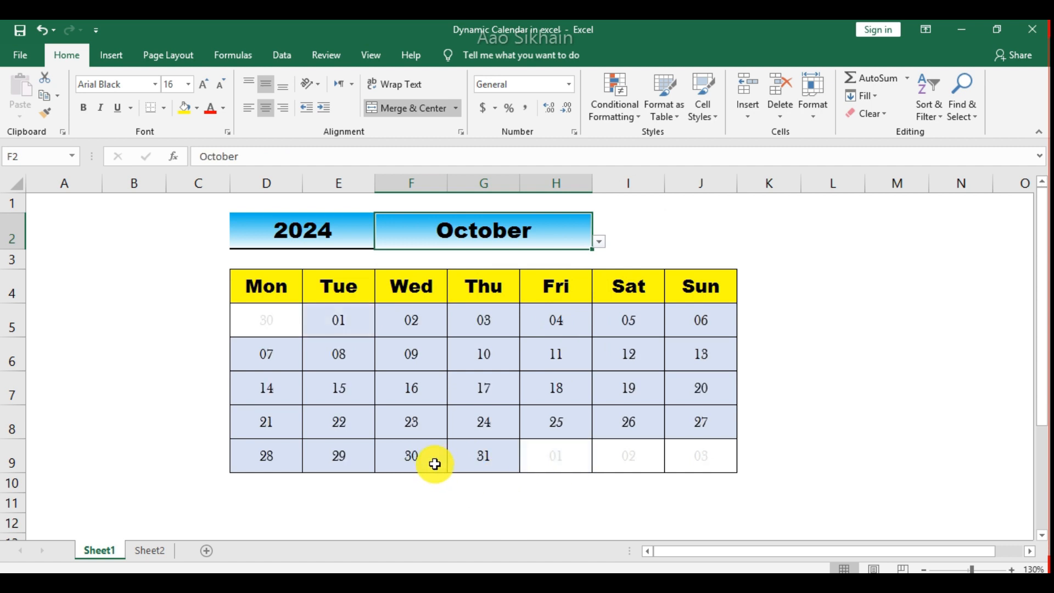
Choose another month near the start of the year from the calendar's month list.
click(596, 245)
scroll(585, 266, up, 3)
click(540, 270)
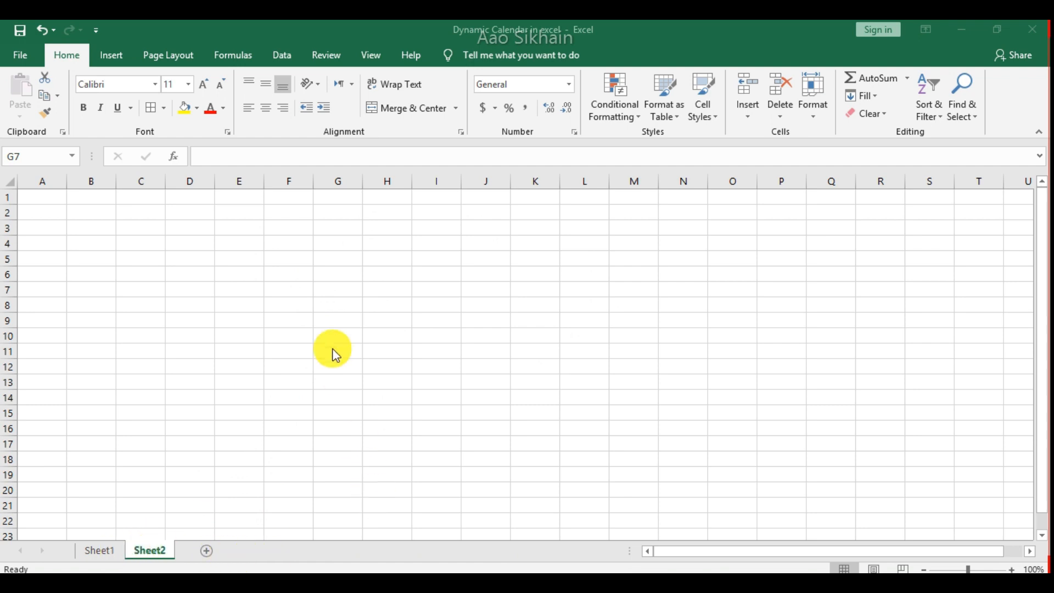
Enter Mon in cell F7 of the empty Sheet2.
click(277, 262)
click(296, 290)
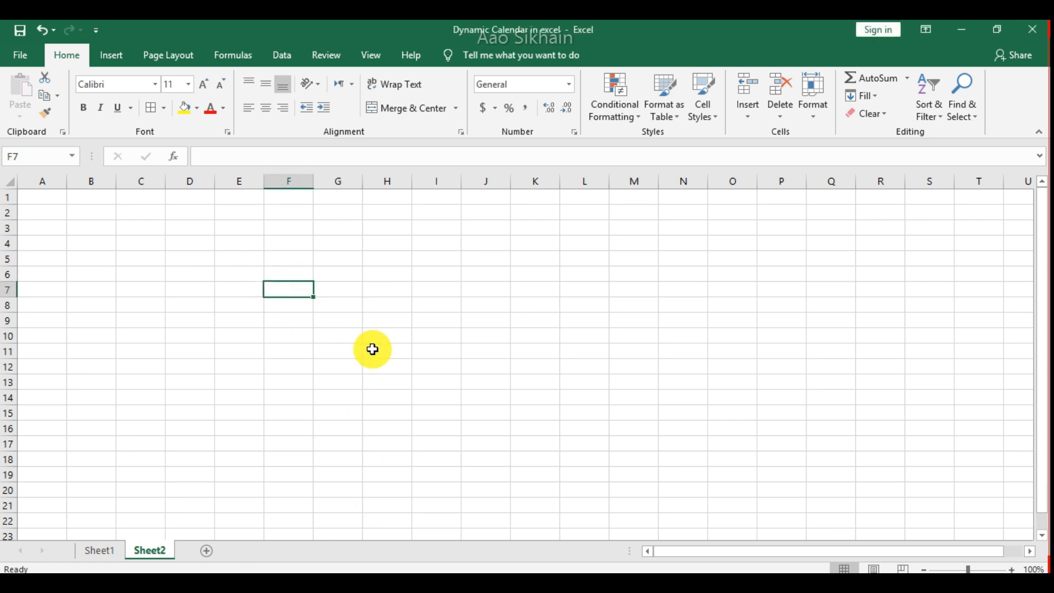
text(Mon)
key(Return)
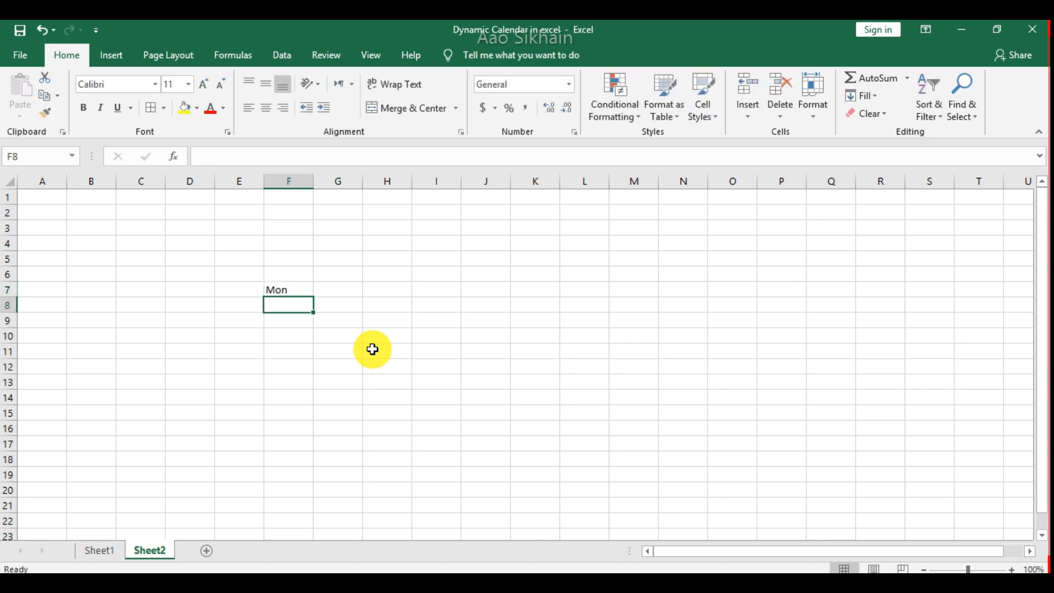
Fill the weekday series from Mon in F7 across to Sun in L7.
click(296, 289)
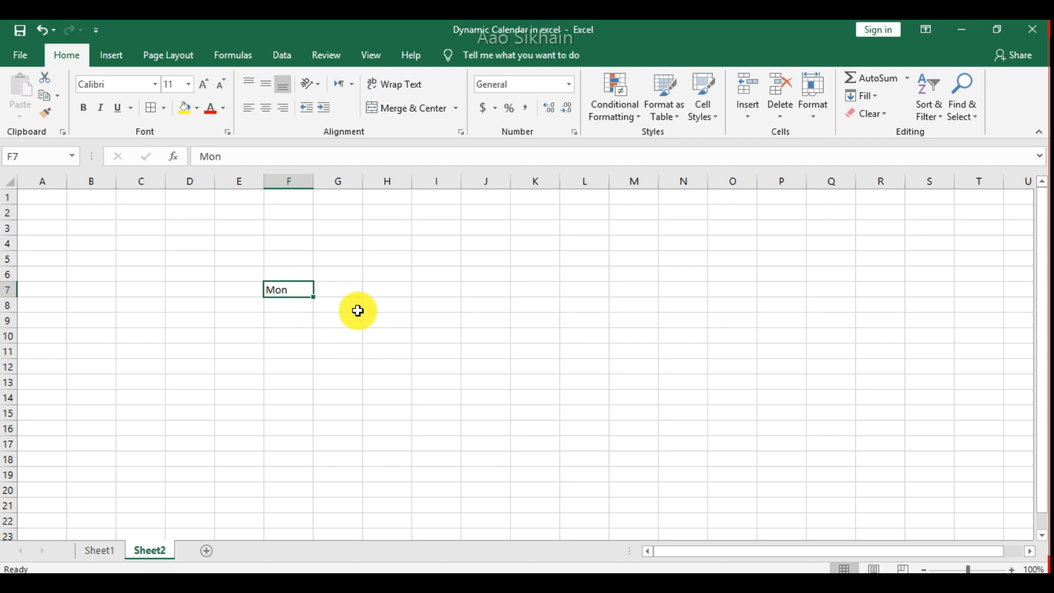
scroll(355, 308, up, 1)
scroll(358, 326, up, 2)
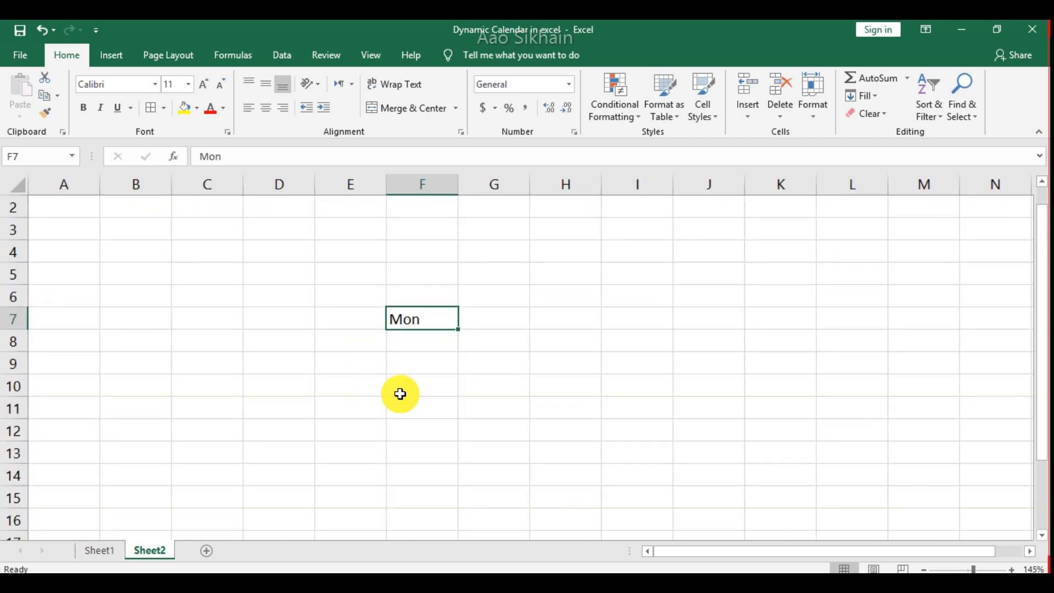
drag(460, 332, 867, 321)
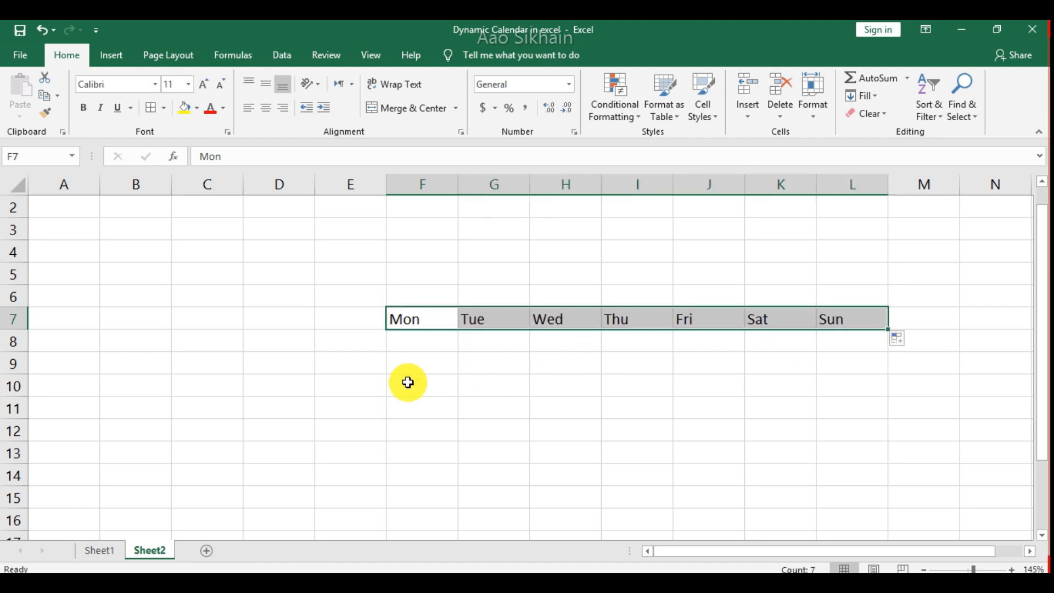
Apply all borders to the five-row range F8:L12 beneath the weekday headers.
scroll(407, 382, down, 1)
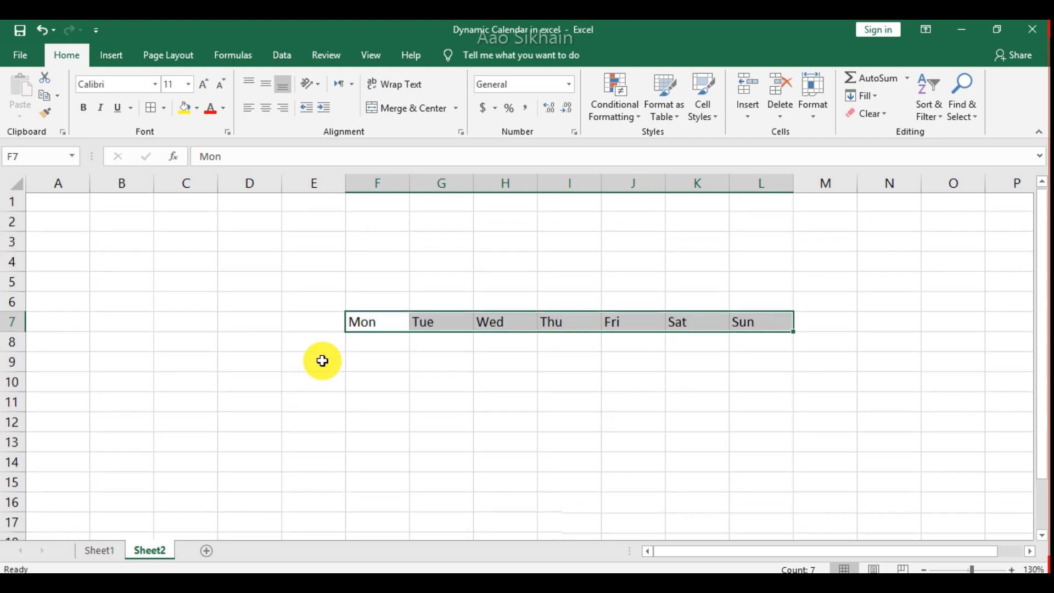
scroll(406, 380, down, 1)
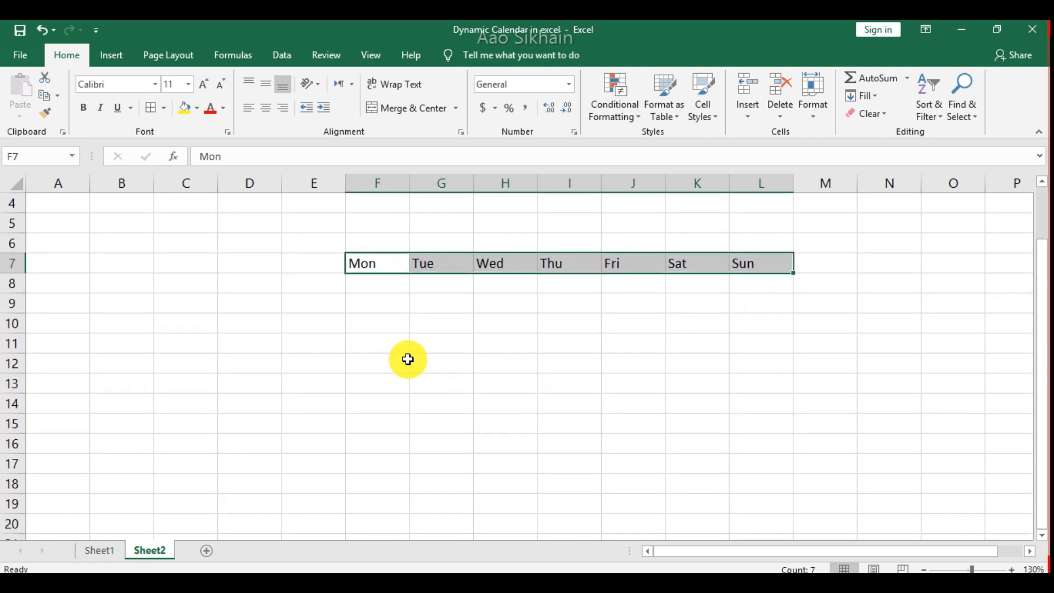
scroll(411, 353, up, 1)
scroll(407, 377, down, 1)
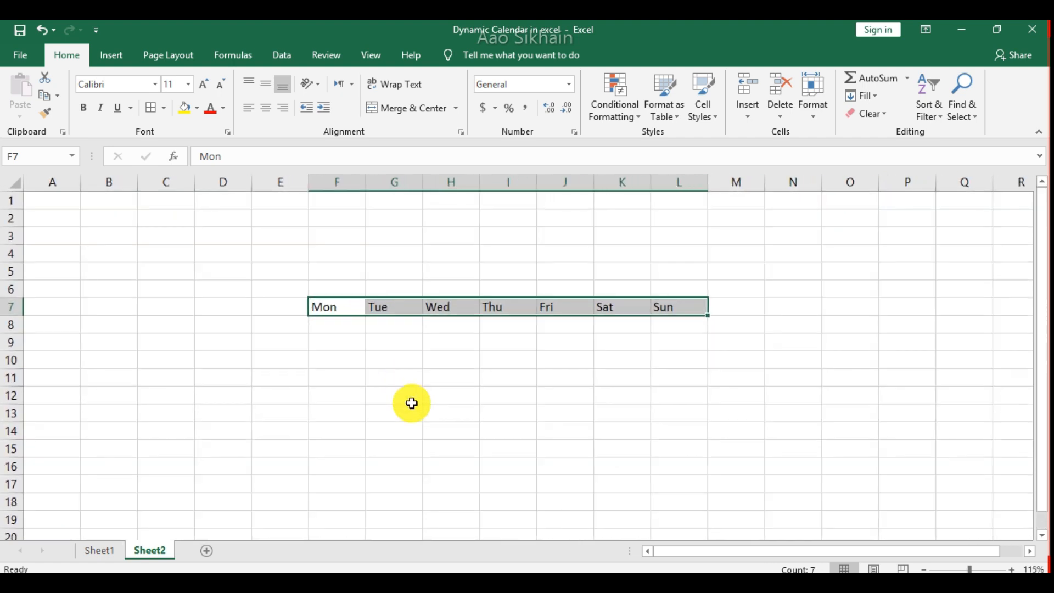
key(Down)
key(shift+Down)
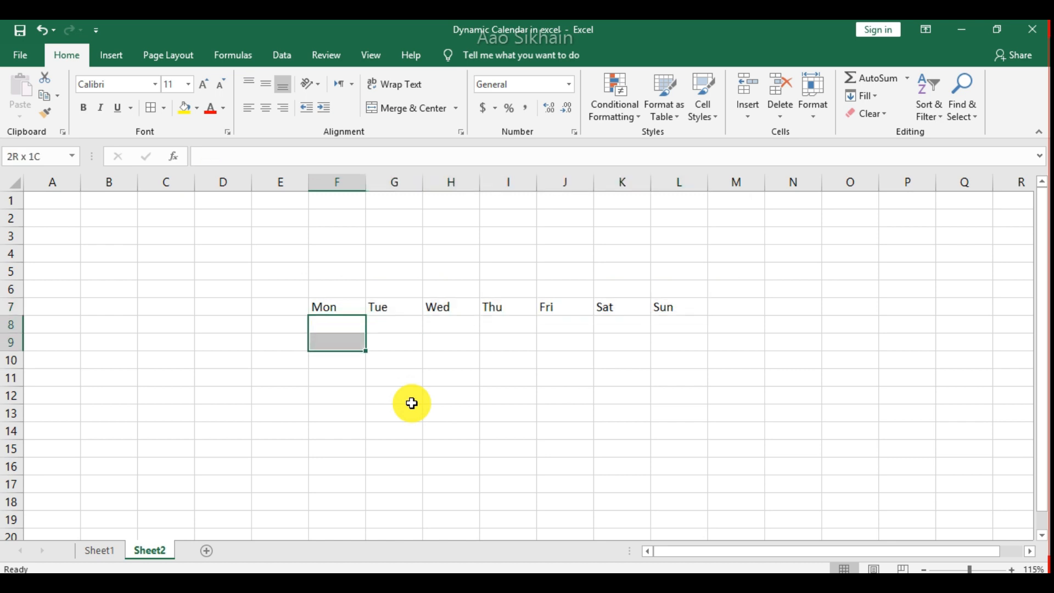
key(shift+Down)
key(shift+Down)
key(shift+Down)
key(shift+Right)
key(shift+Right)
key(shift+Right)
key(shift+Right)
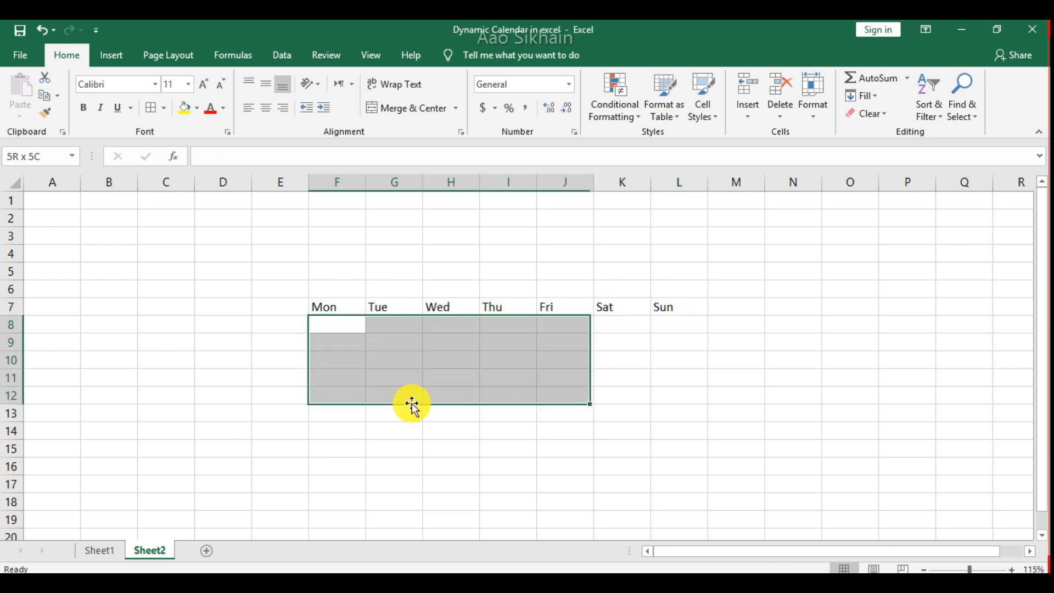
key(shift+Right)
key(shift+Right)
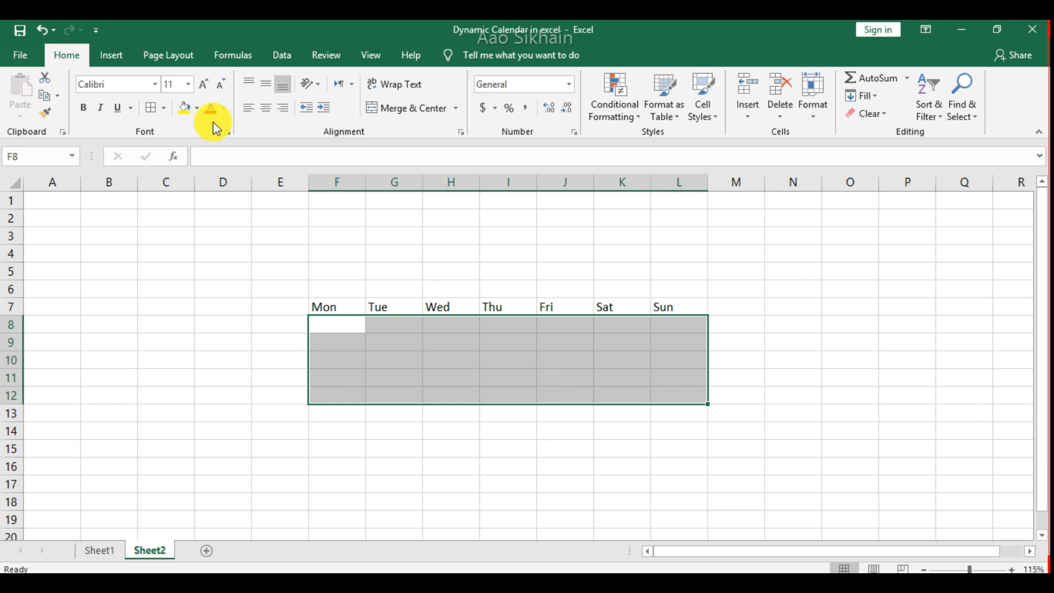
click(149, 110)
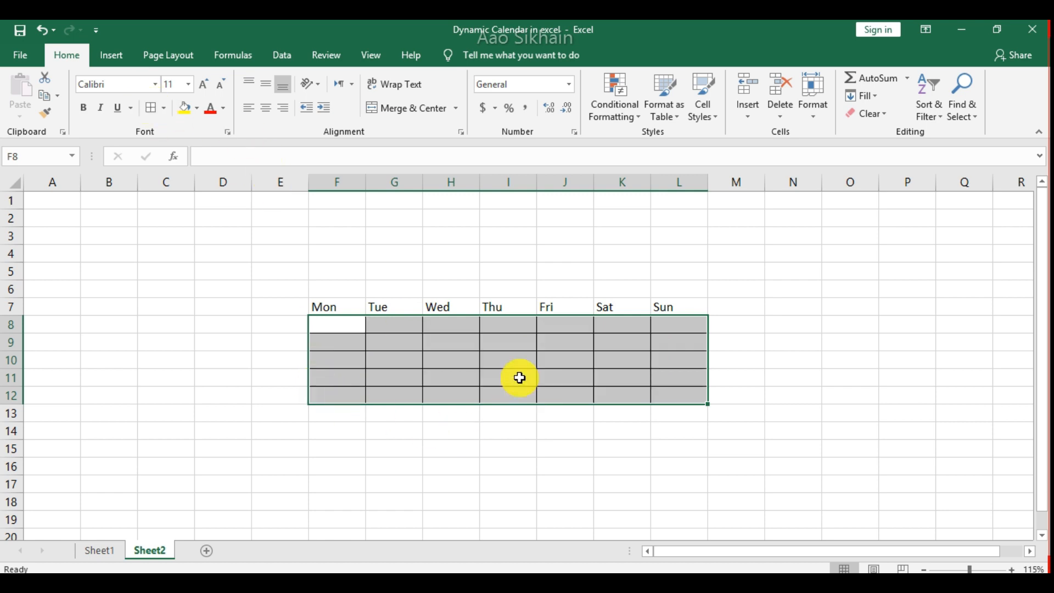
Format the weekday headers F7:L7 with all borders, centred text and the Aharoni font.
drag(352, 304, 681, 306)
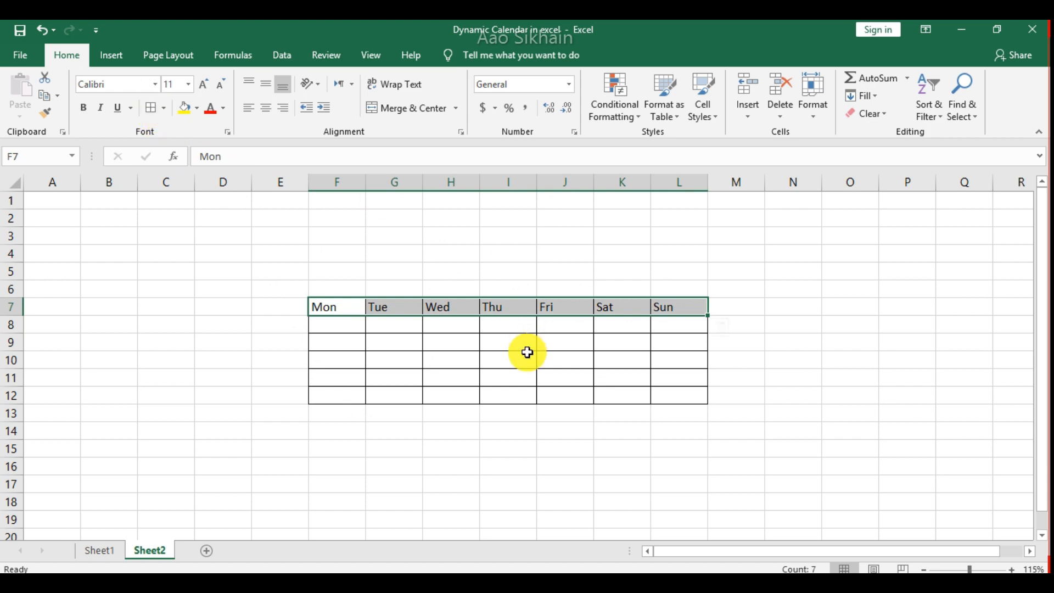
click(267, 109)
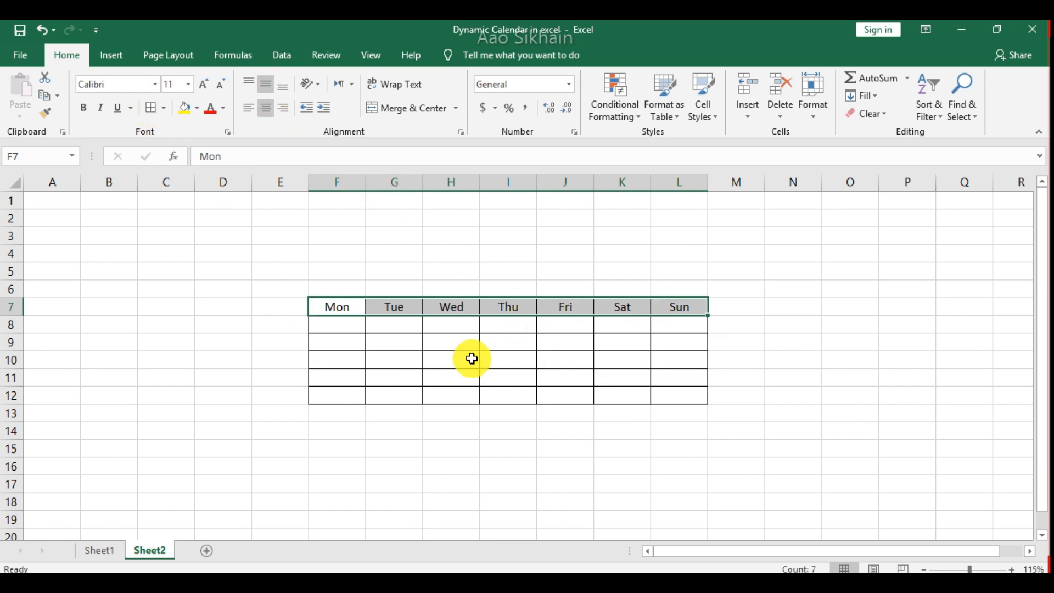
click(153, 89)
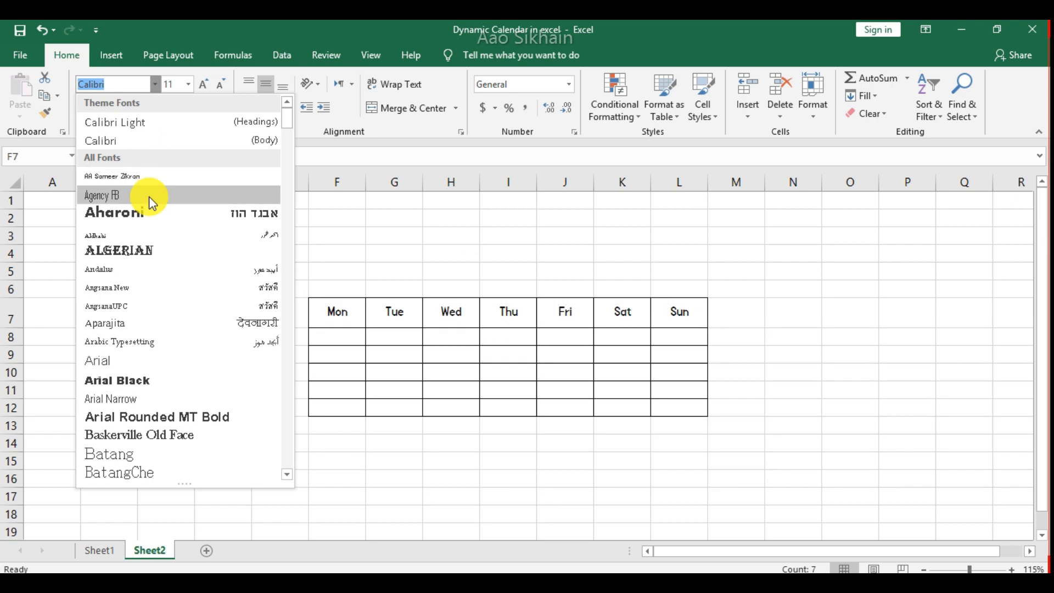
click(148, 212)
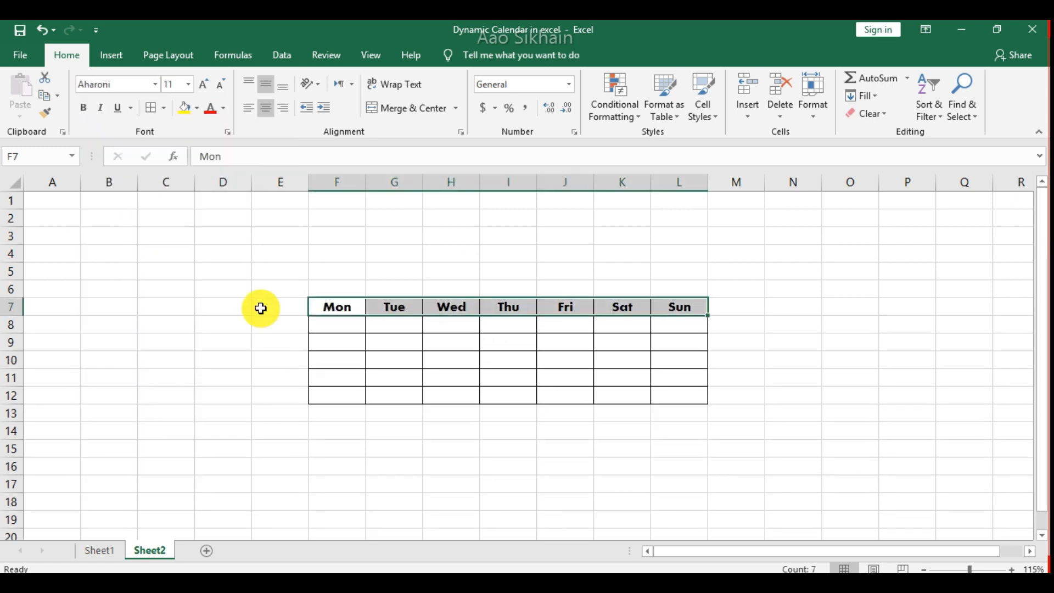
click(366, 431)
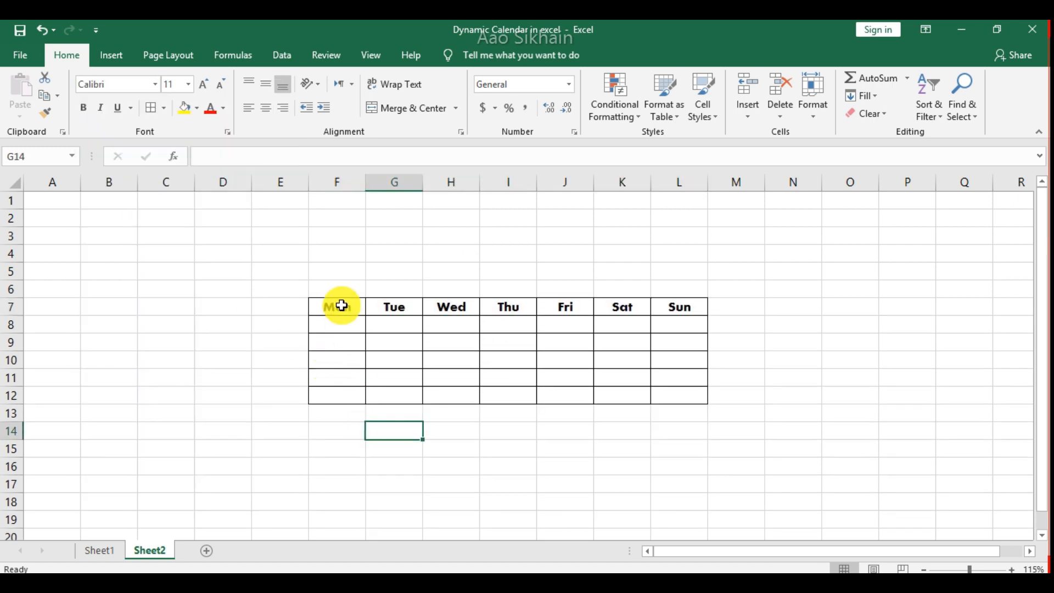
click(463, 431)
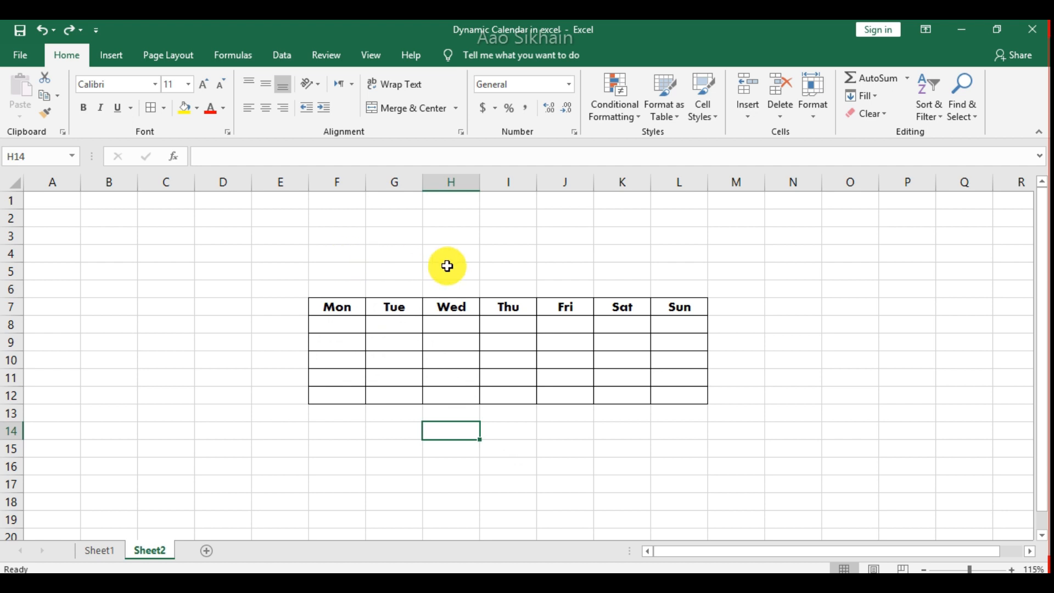
click(351, 268)
drag(364, 188, 395, 188)
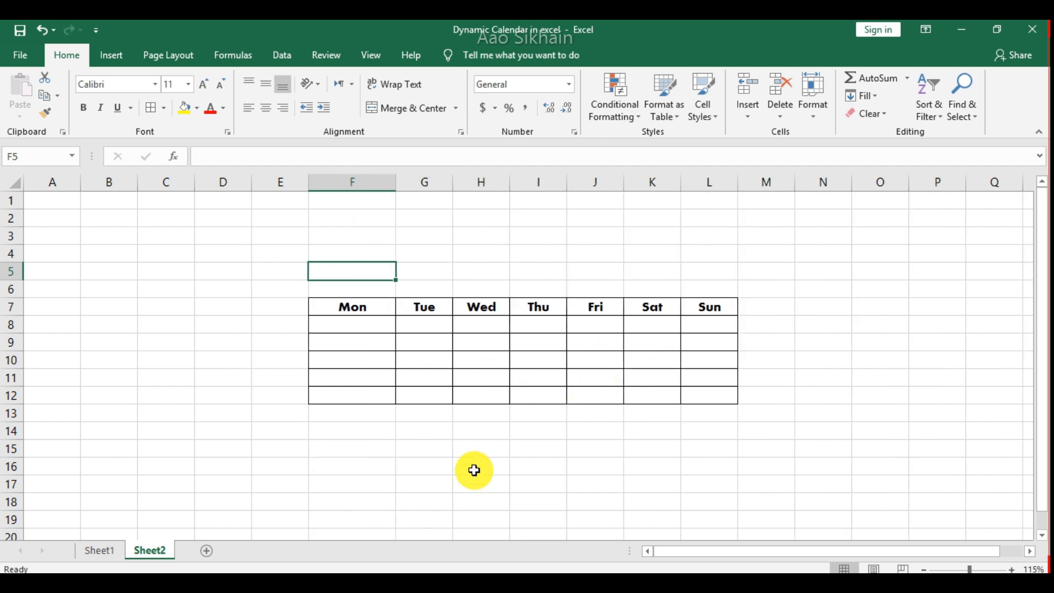
key(ctrl+z)
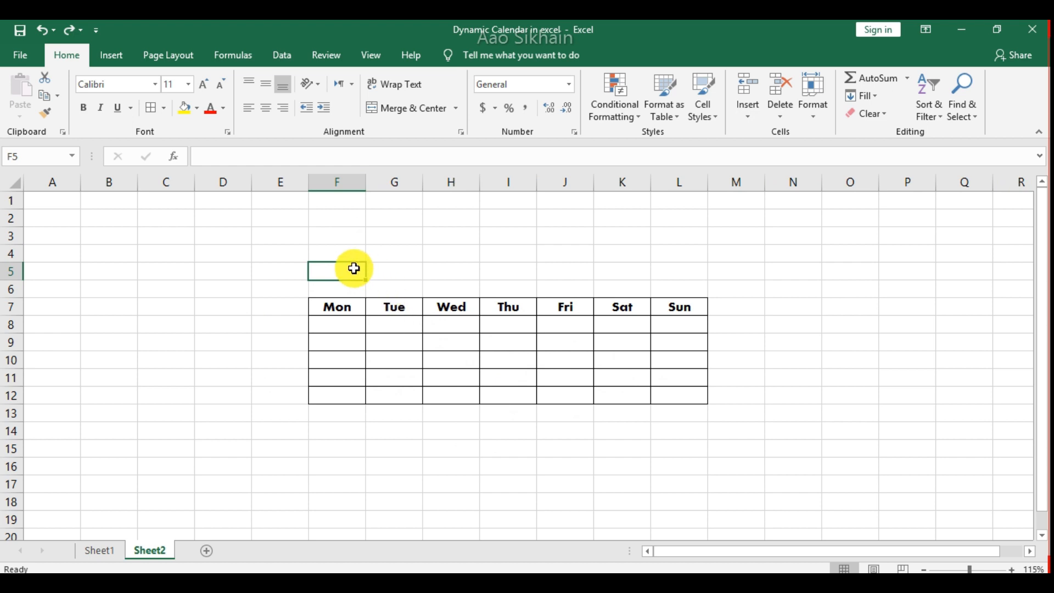
Merge and center F5:G5 and H5:I5 as two separate cells above the weekday headers.
drag(365, 269, 383, 270)
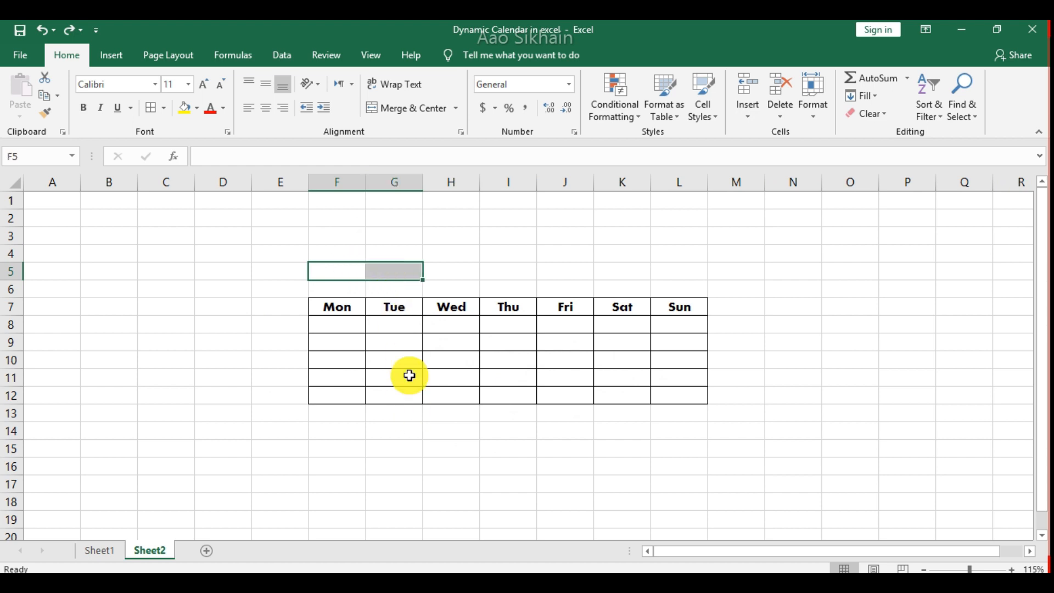
click(412, 106)
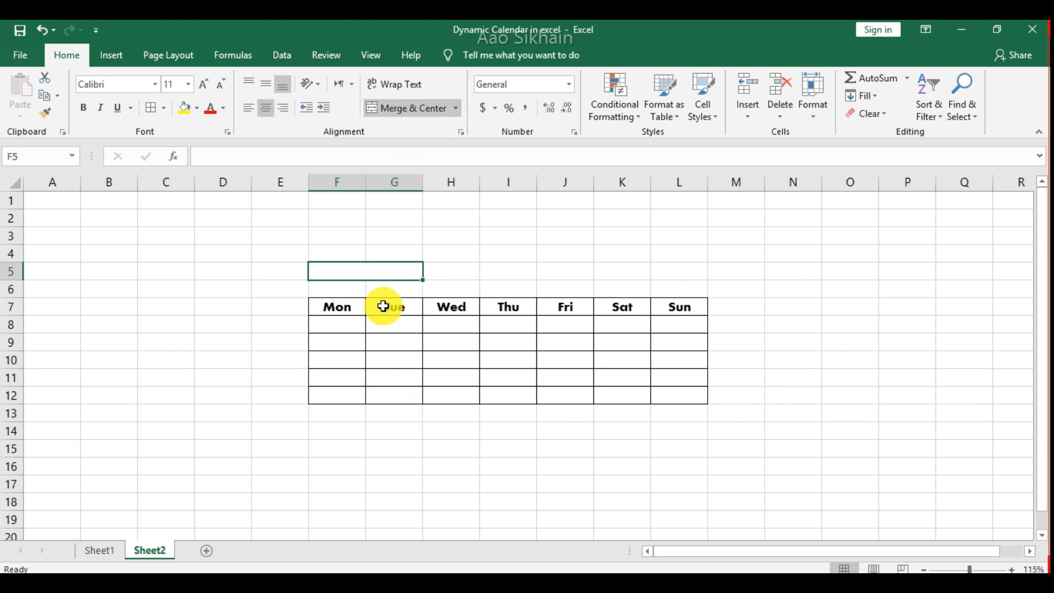
click(459, 275)
drag(458, 274, 546, 275)
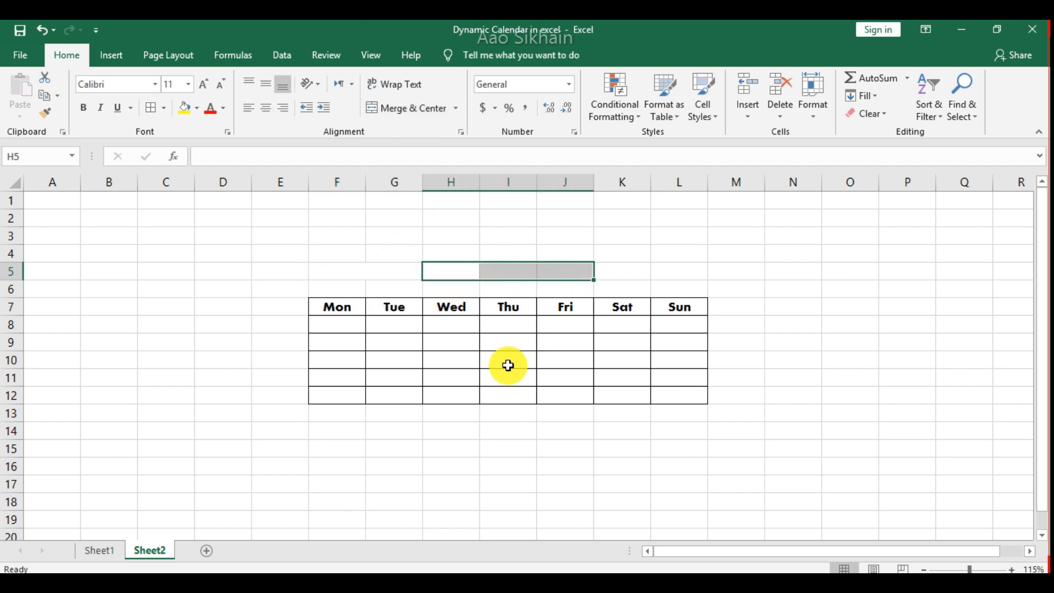
click(496, 322)
drag(458, 268, 492, 269)
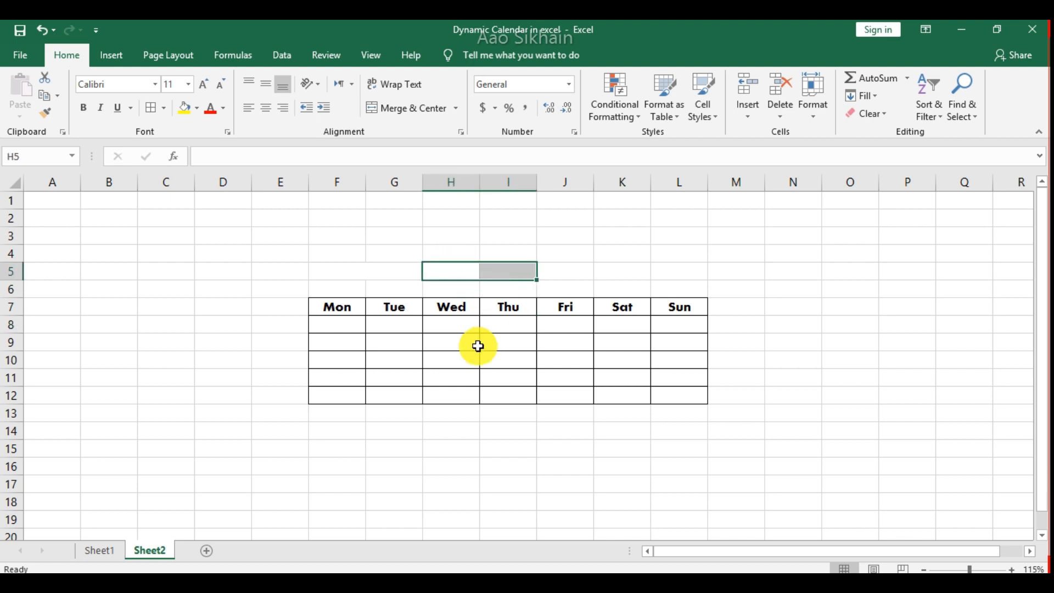
click(392, 112)
click(416, 358)
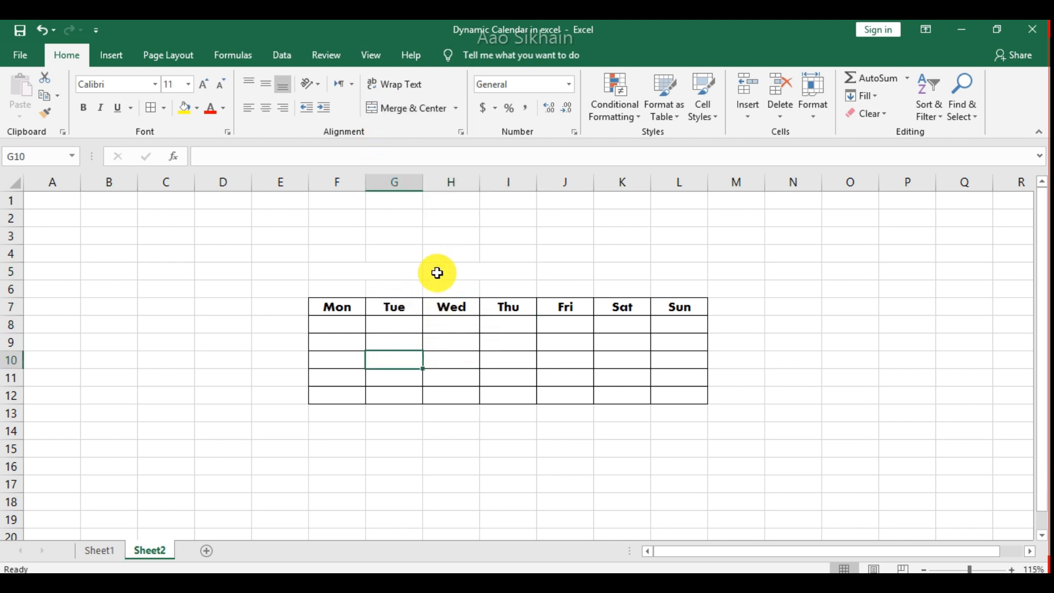
Apply a thick bottom border to the two merged cells across F5:I5 above the weekday headers.
drag(351, 271, 435, 272)
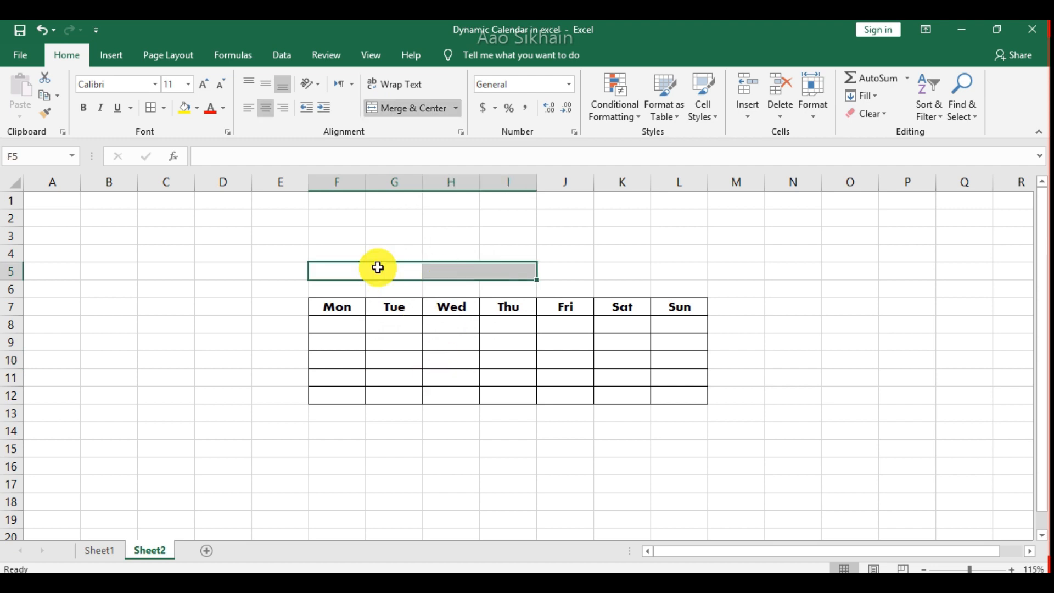
click(166, 110)
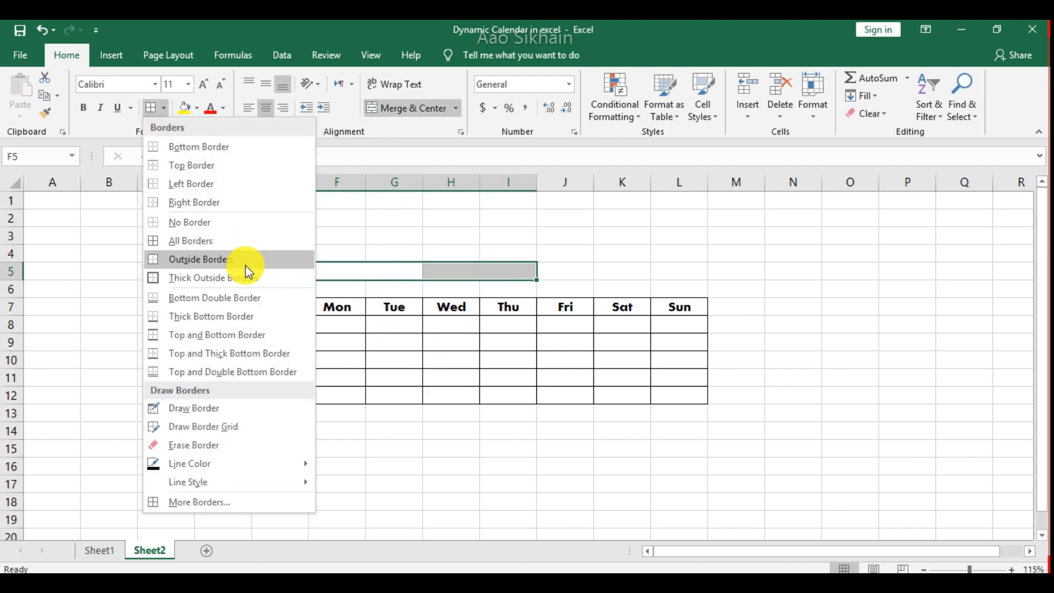
click(266, 325)
click(391, 357)
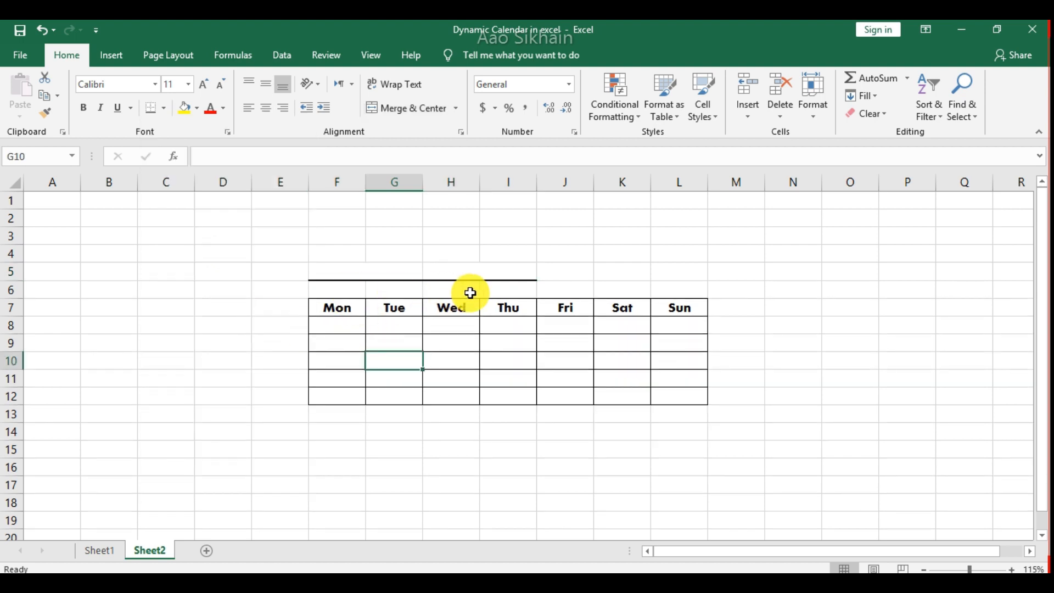
Add a right border to the merged cell F5:G5 to divide it from the neighbouring merged cell.
click(391, 271)
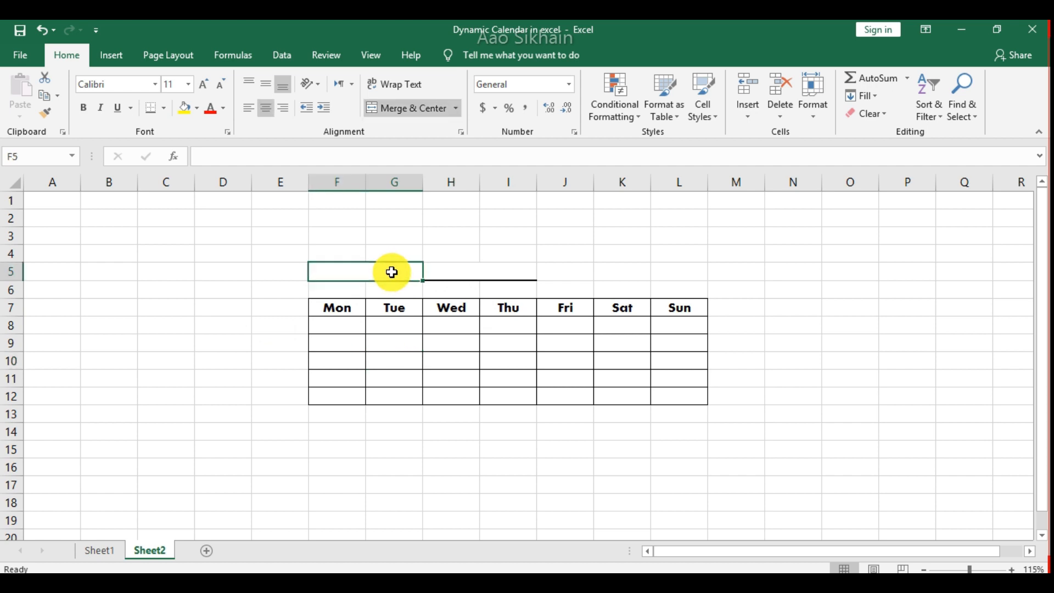
click(162, 111)
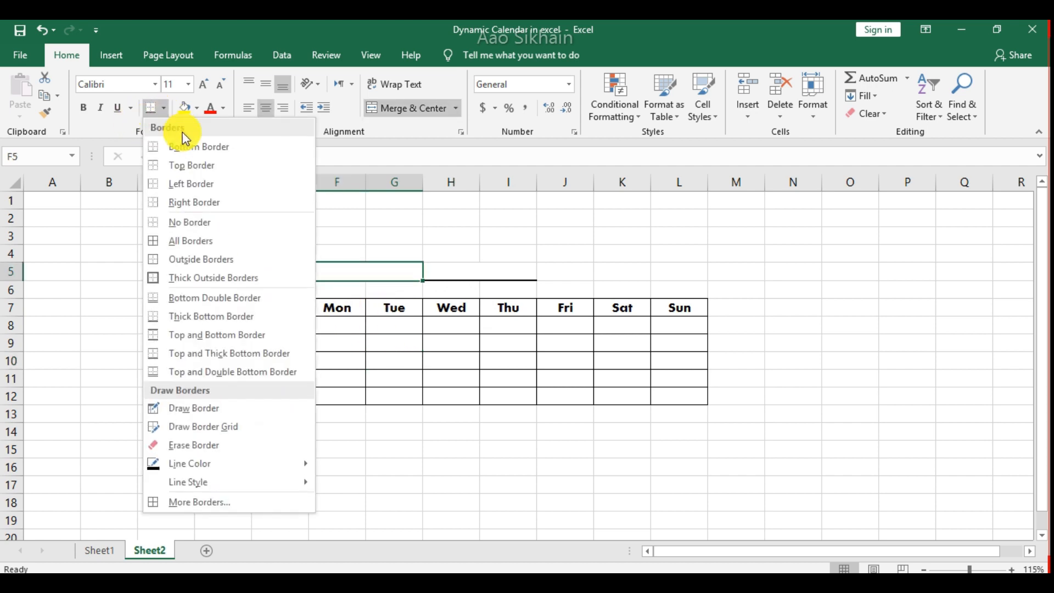
click(241, 208)
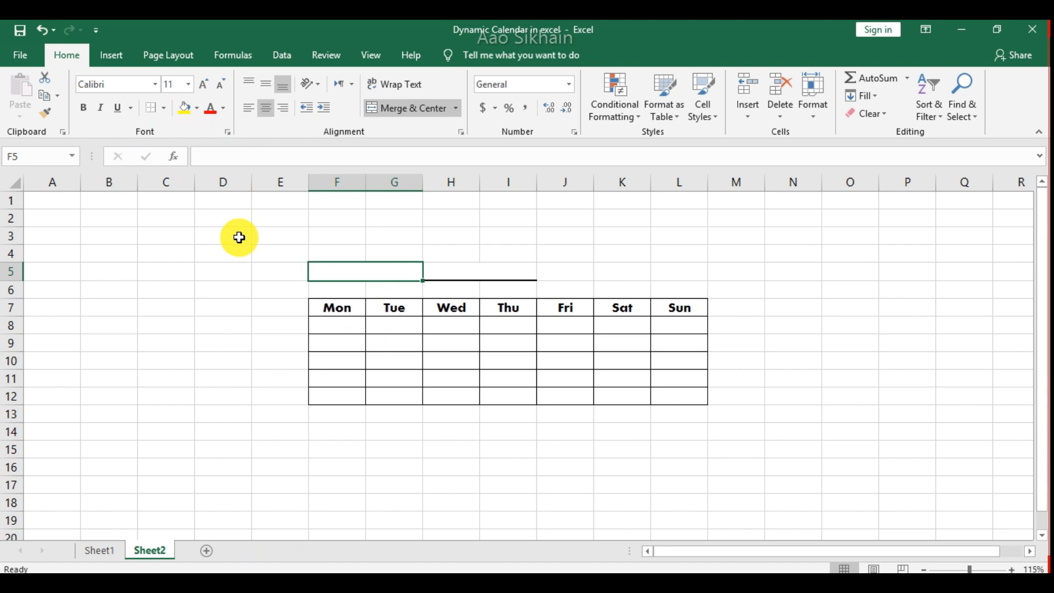
click(243, 304)
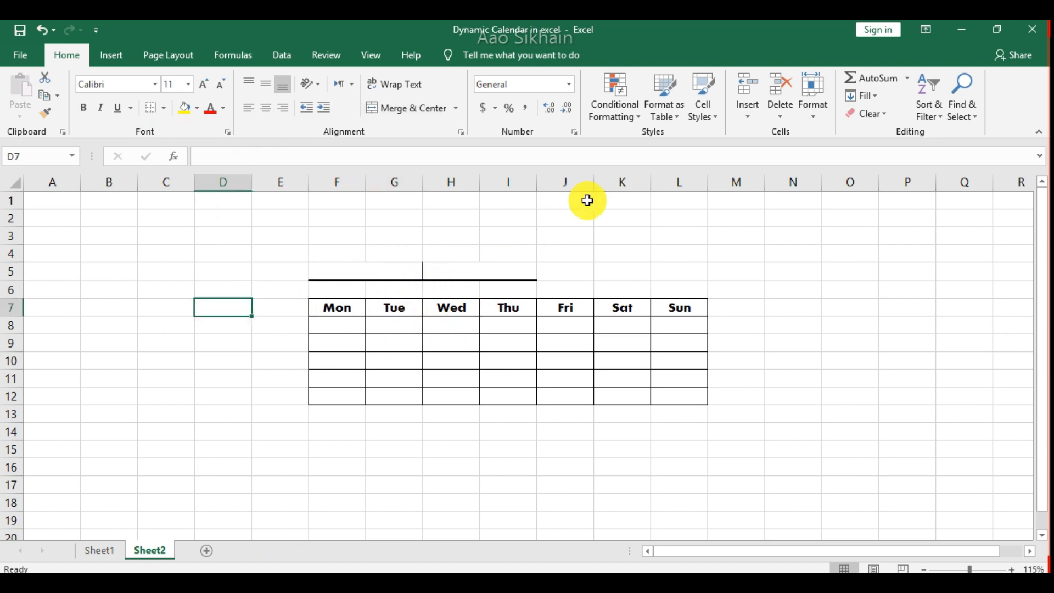
Widen calendar columns F to L equally and increase the height of rows 8 to 12.
drag(675, 183, 378, 177)
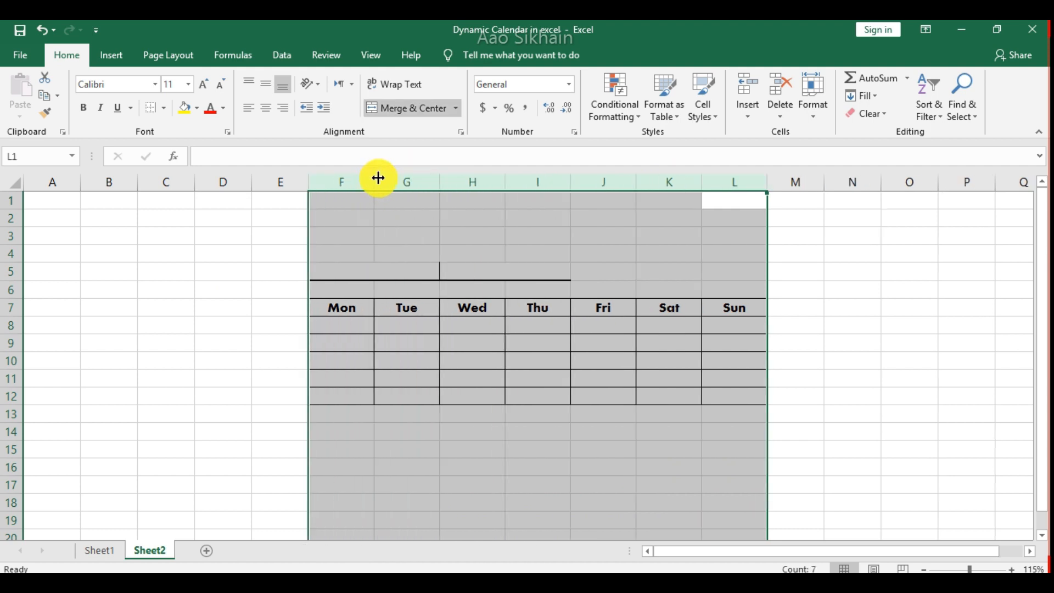
click(118, 325)
click(17, 330)
drag(17, 329, 35, 392)
drag(21, 333, 21, 342)
click(181, 387)
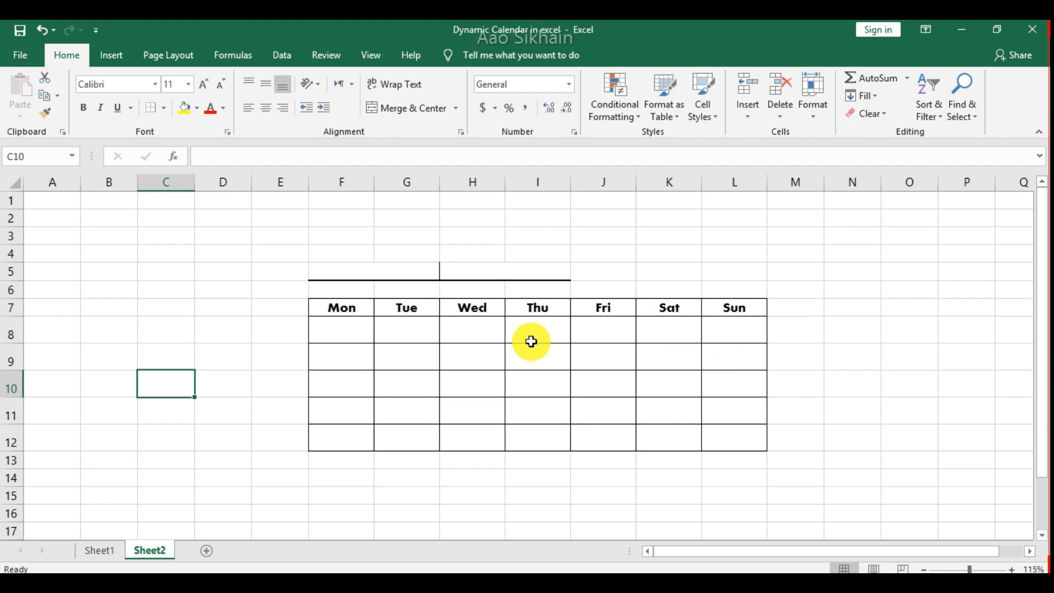
Enter the year 2024 in the merged cell F5.
click(386, 264)
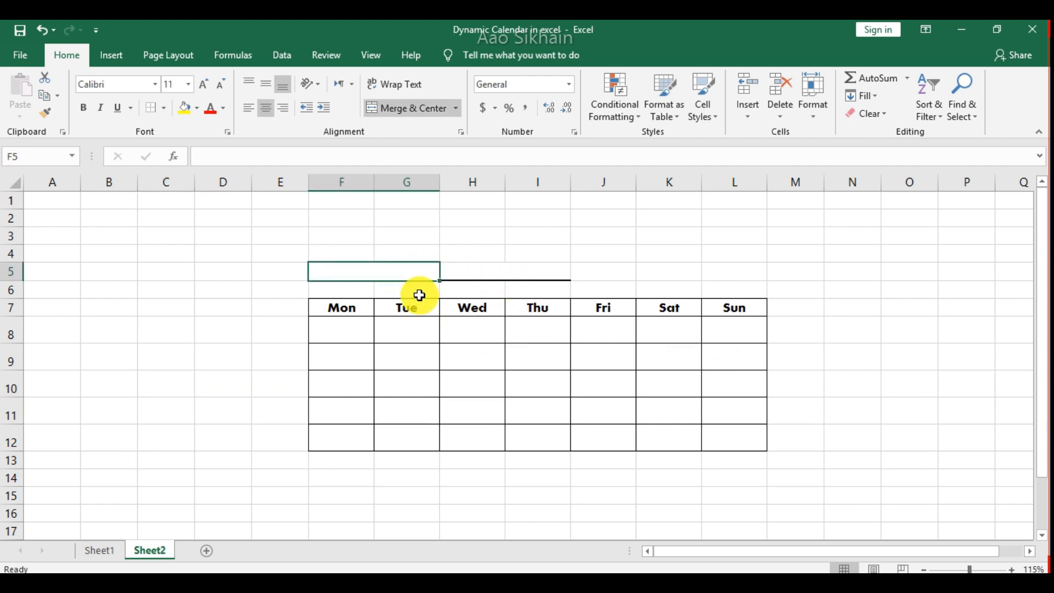
text(2024)
key(Return)
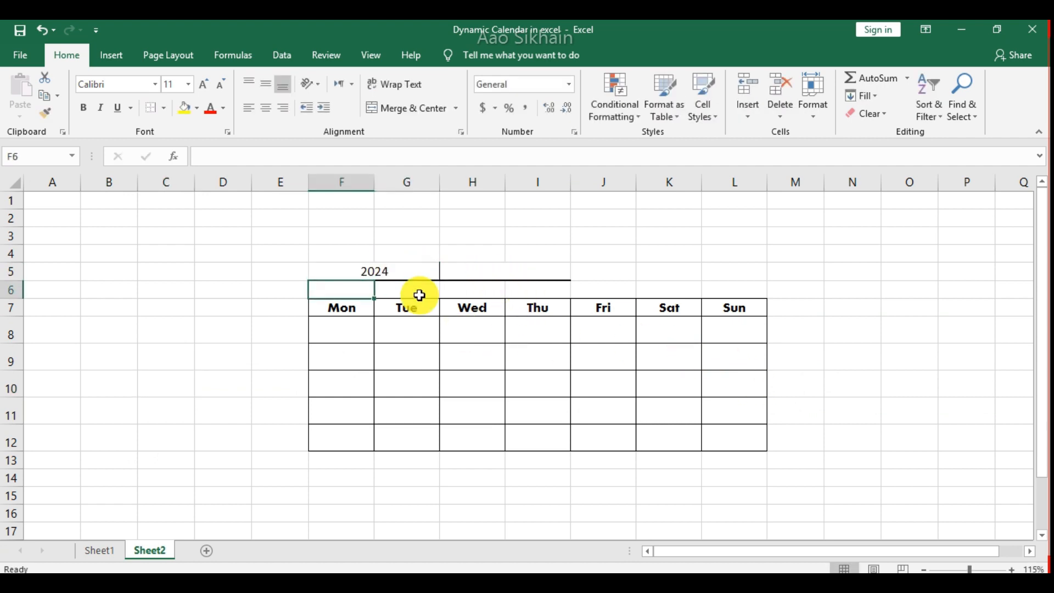
click(508, 276)
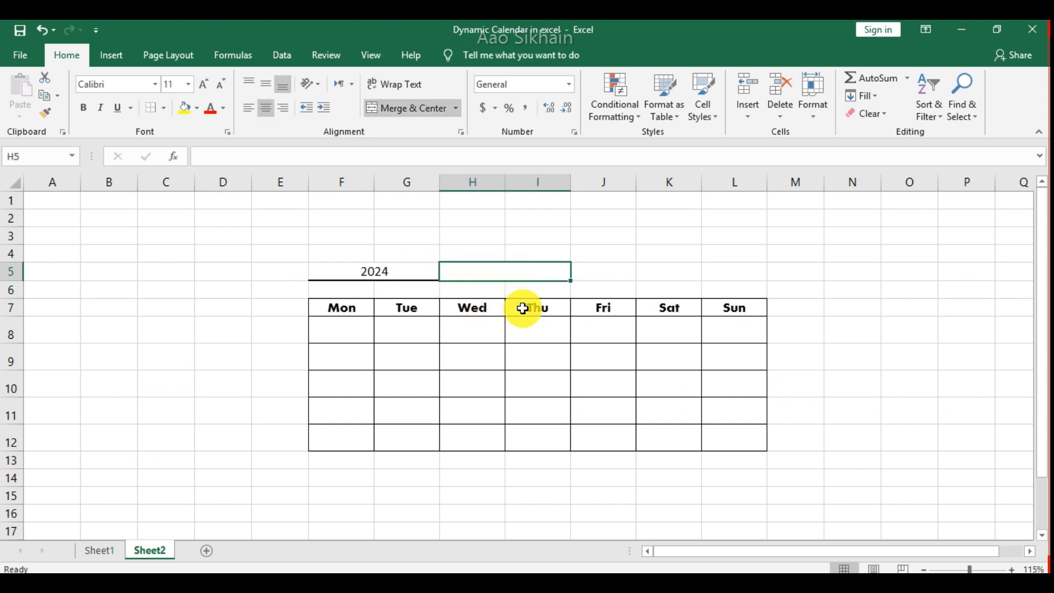
Enter January in A6 and fill the month series down to December in A17.
click(58, 293)
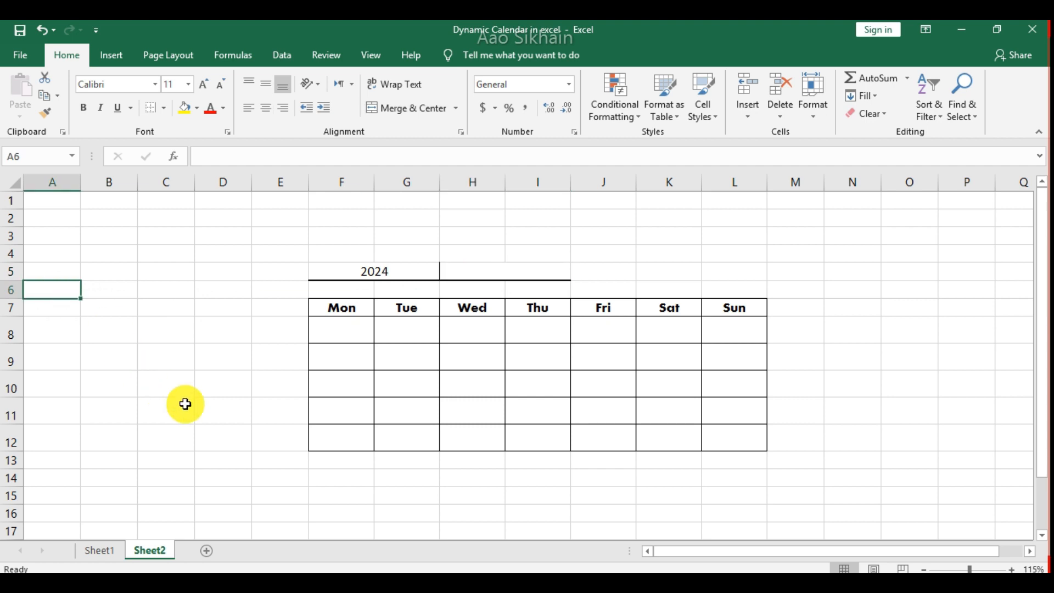
text(January)
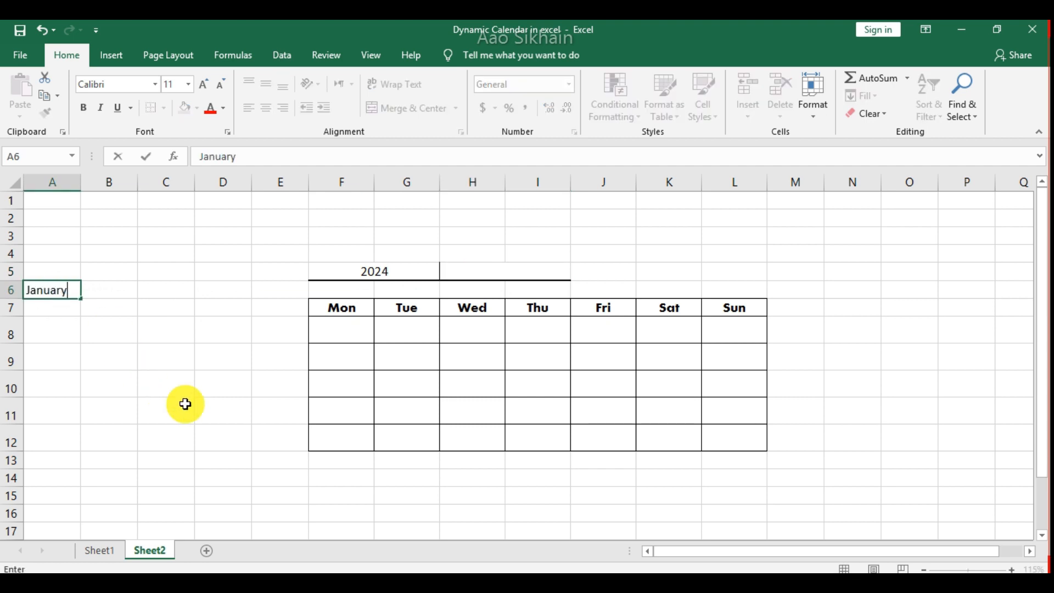
key(Return)
click(59, 289)
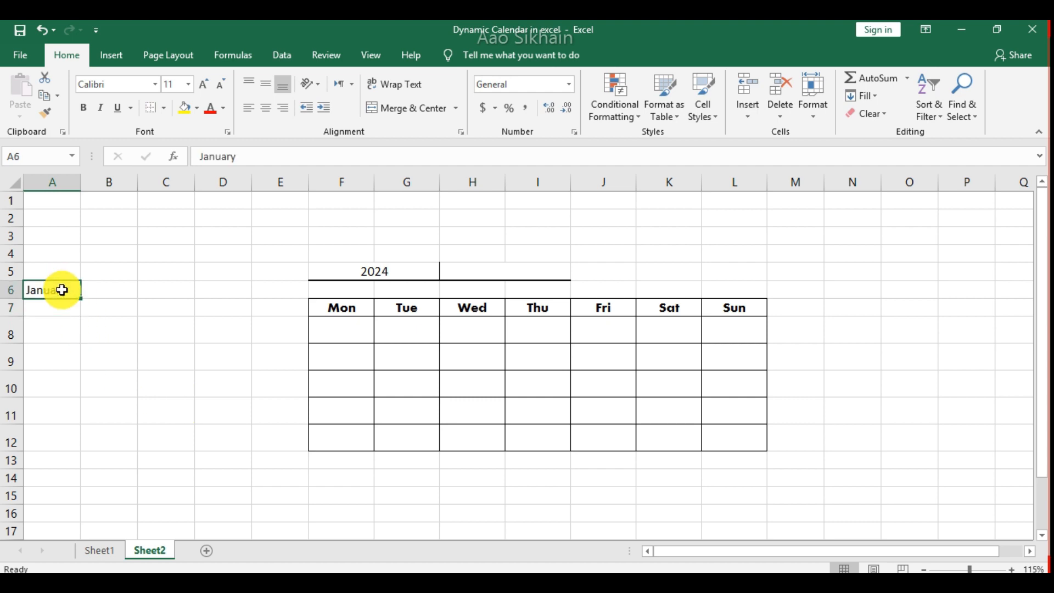
drag(80, 299, 78, 531)
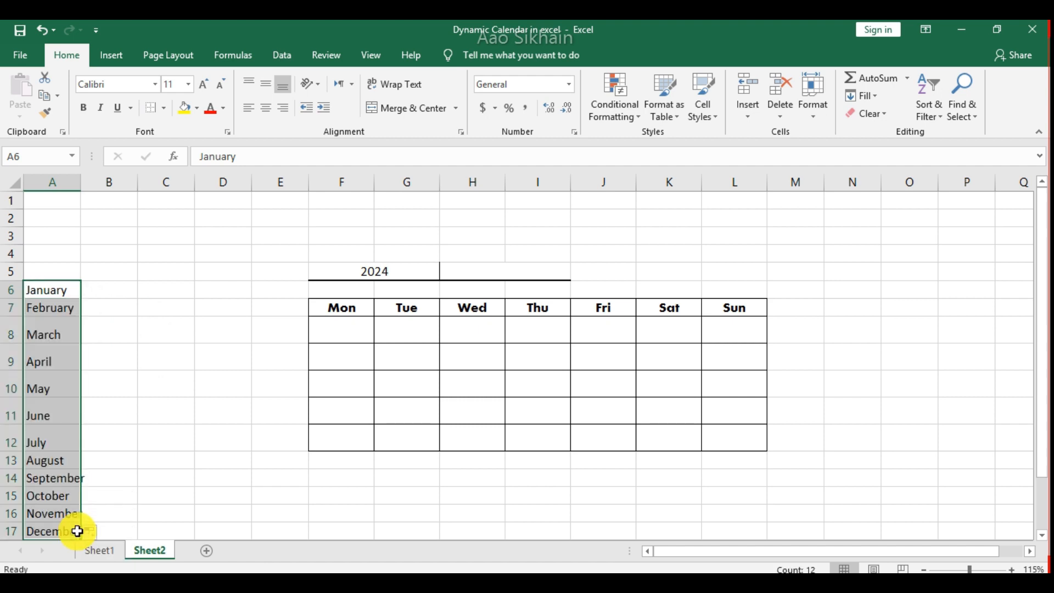
scroll(123, 376, down, 2)
scroll(141, 376, up, 2)
scroll(147, 375, down, 1)
click(171, 377)
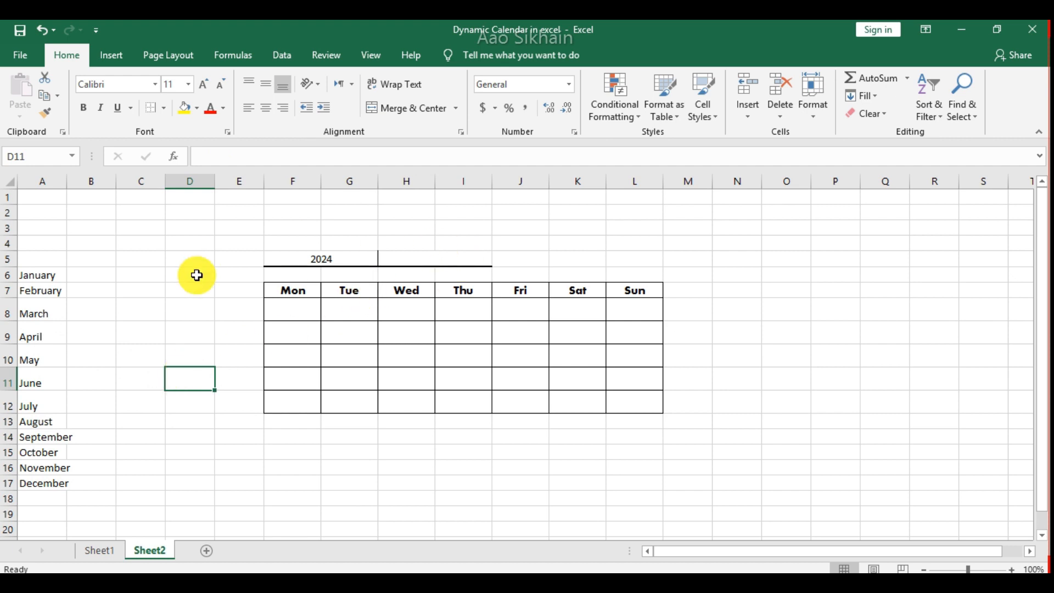
Restrict merged cell H5 to a validation list with source =$A$6:$A$17 and choose March from its dropdown.
click(418, 255)
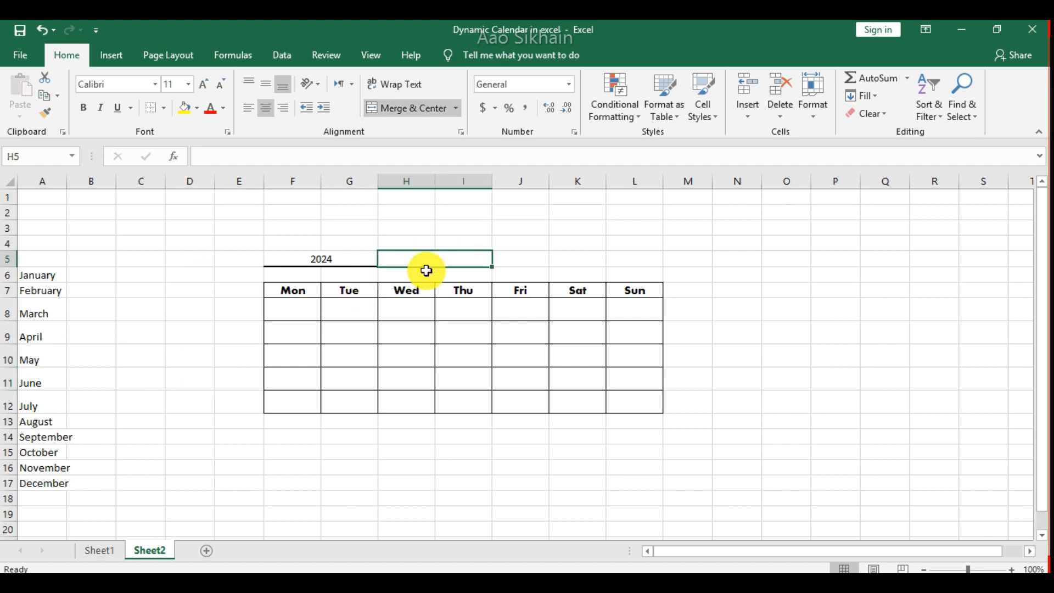
click(281, 53)
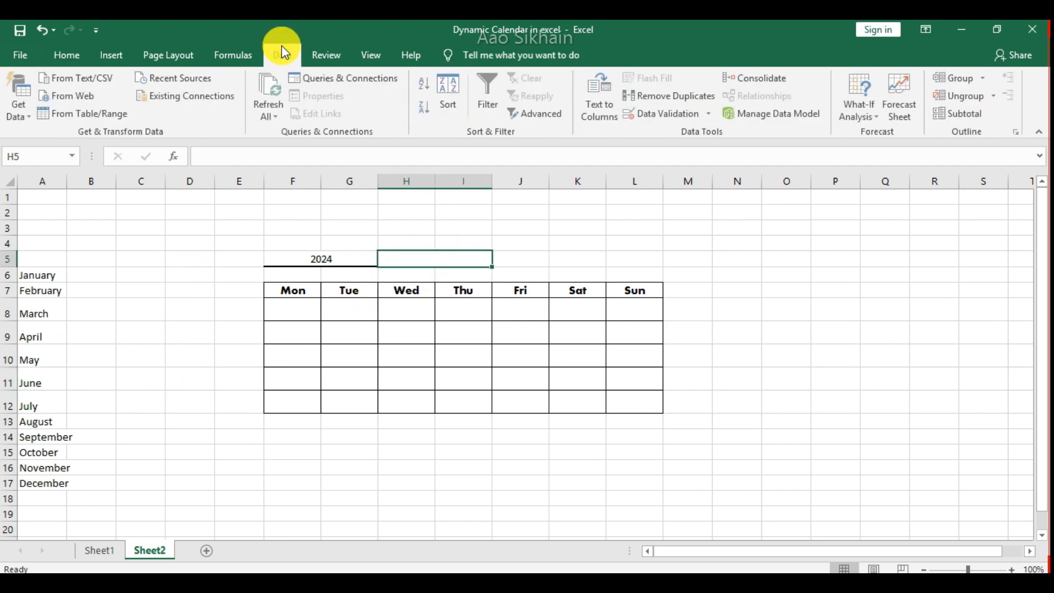
click(664, 116)
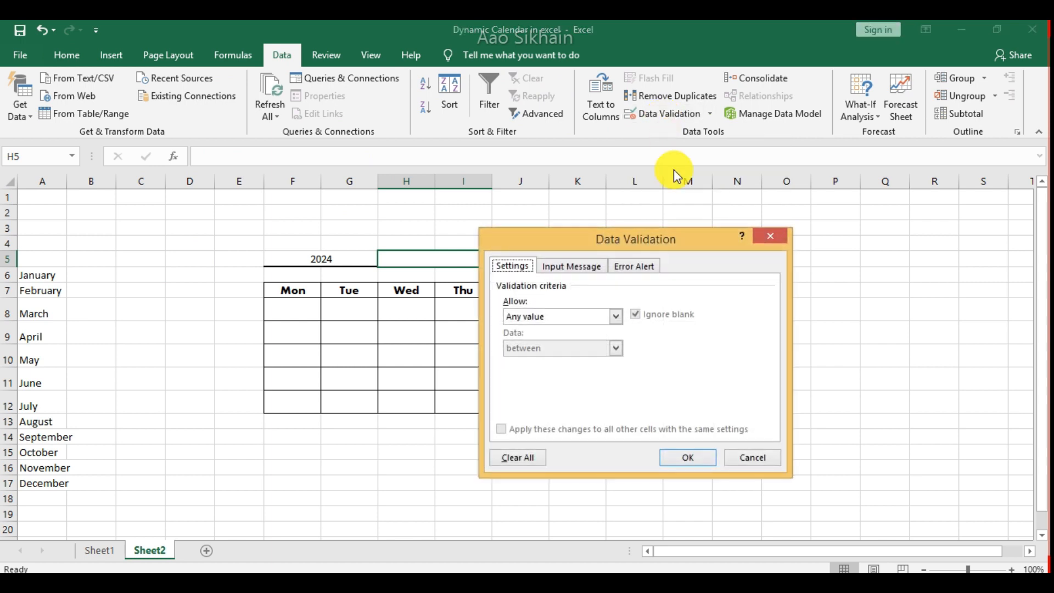
click(615, 317)
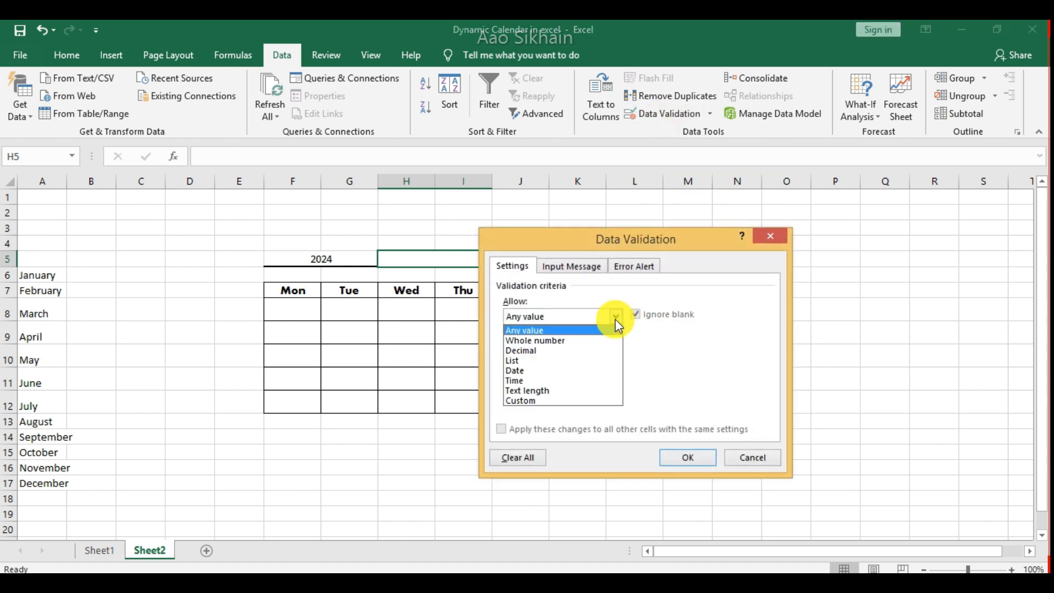
click(611, 361)
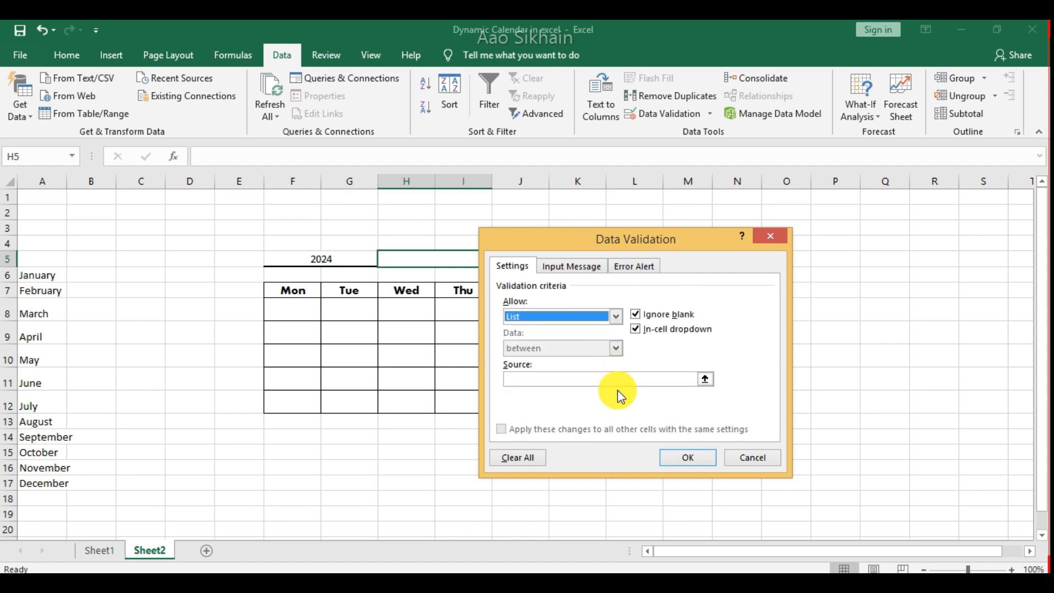
click(513, 378)
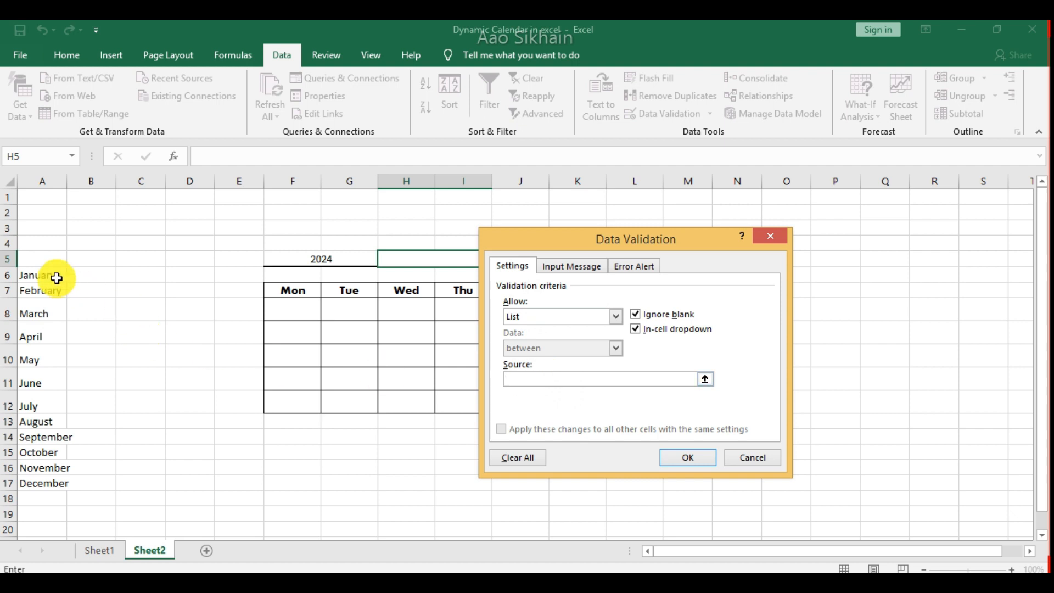
drag(57, 278, 67, 483)
key(shift+Left)
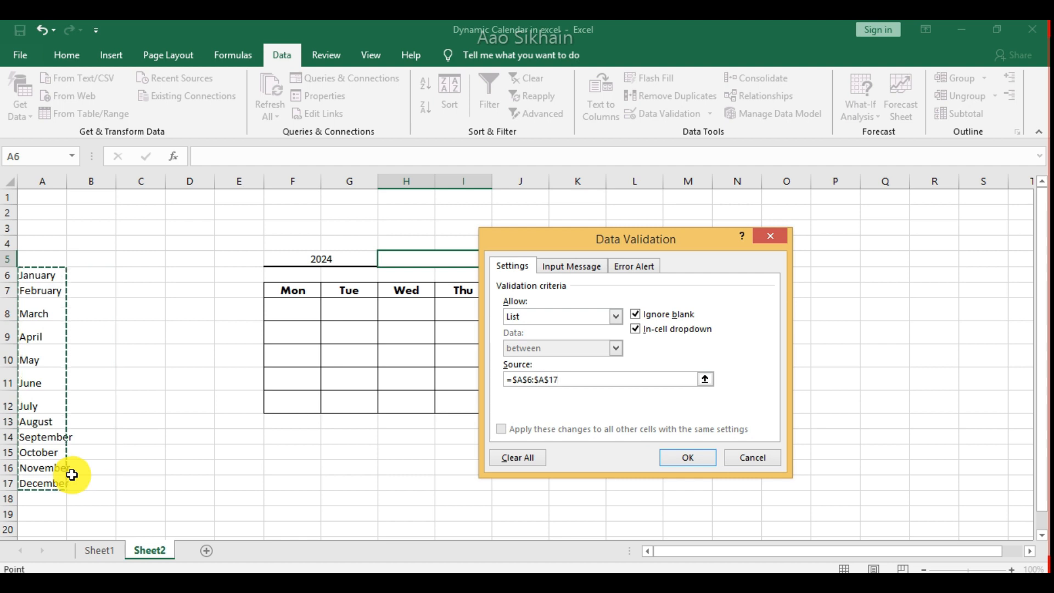
click(687, 457)
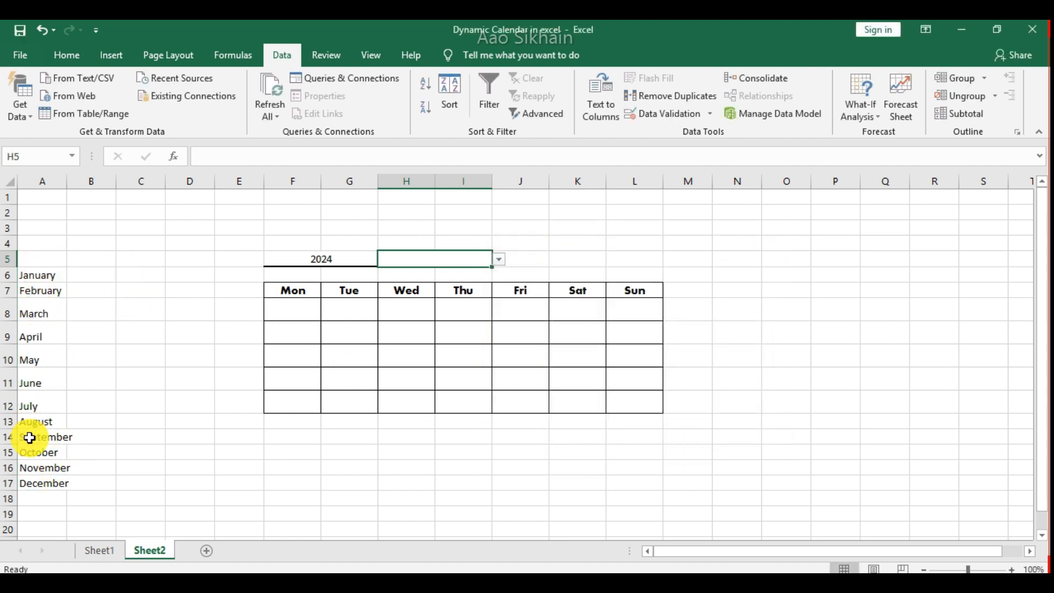
click(499, 259)
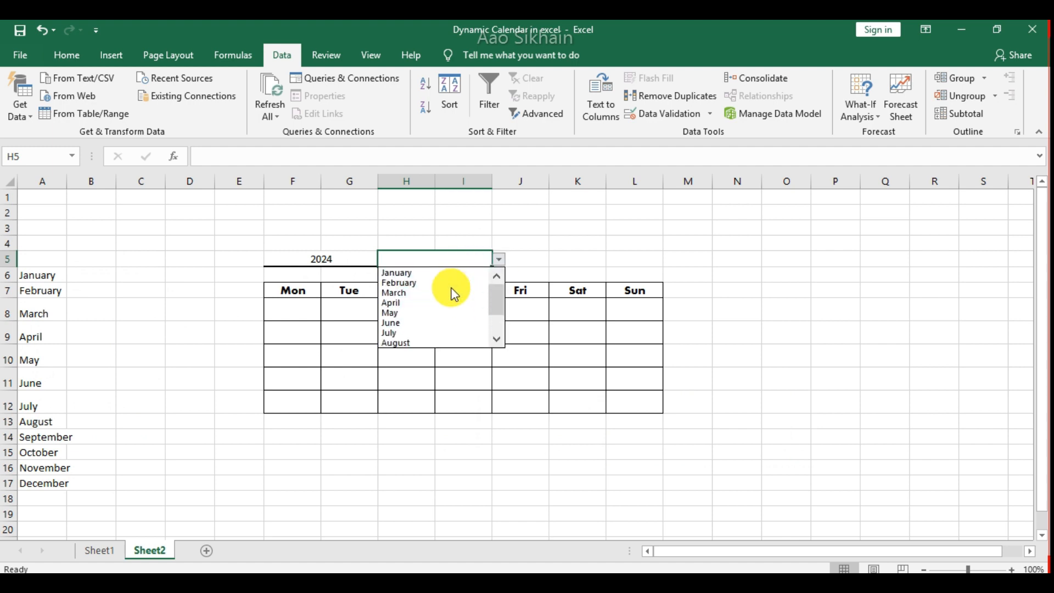
click(454, 293)
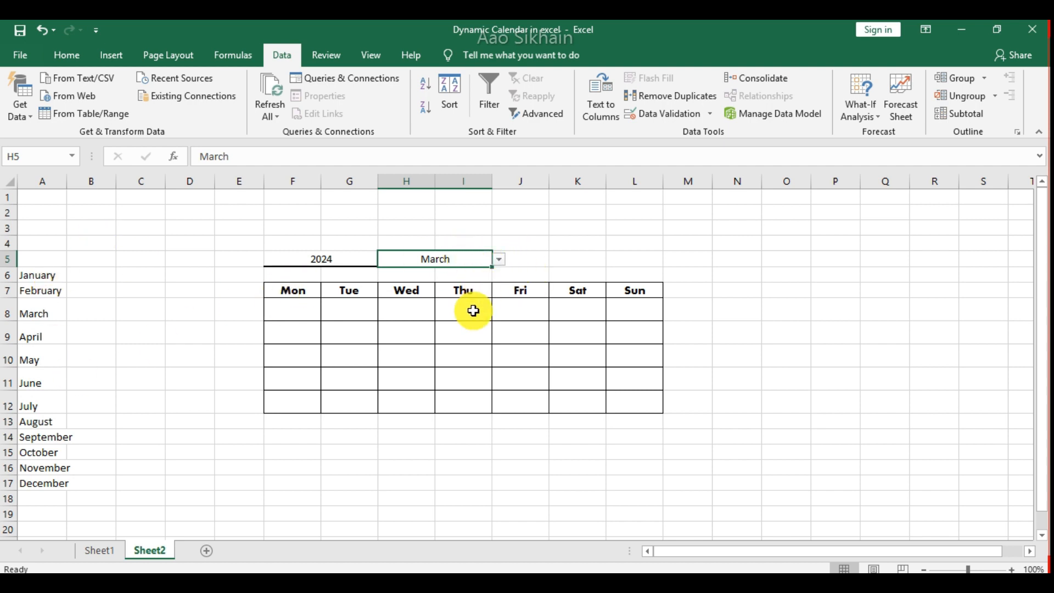
Format the year and month cells F5:I5 with font size 14 and the Aharoni font.
drag(335, 255, 395, 255)
click(84, 60)
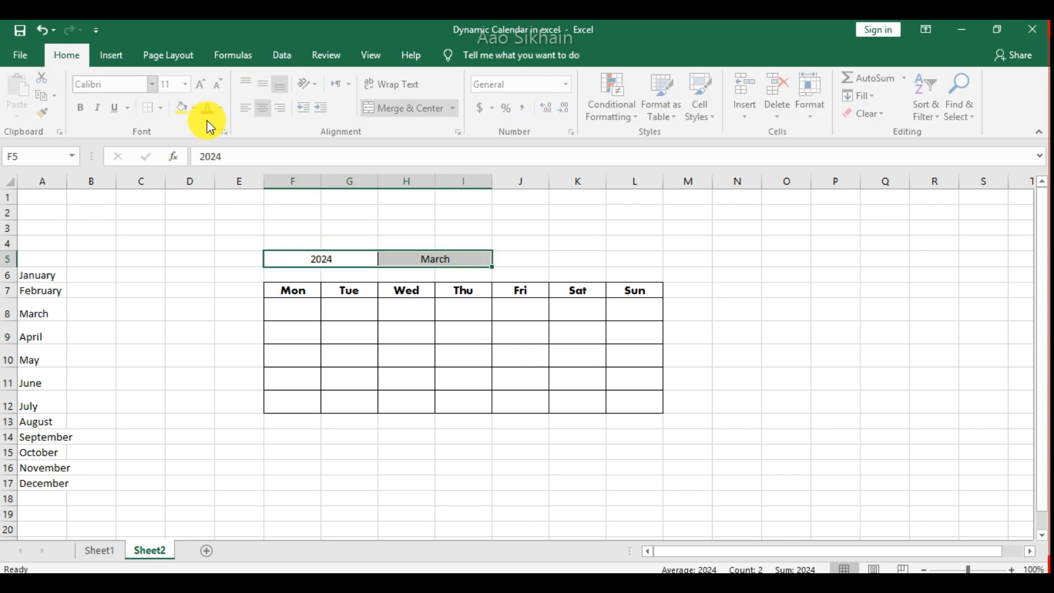
click(208, 86)
click(207, 87)
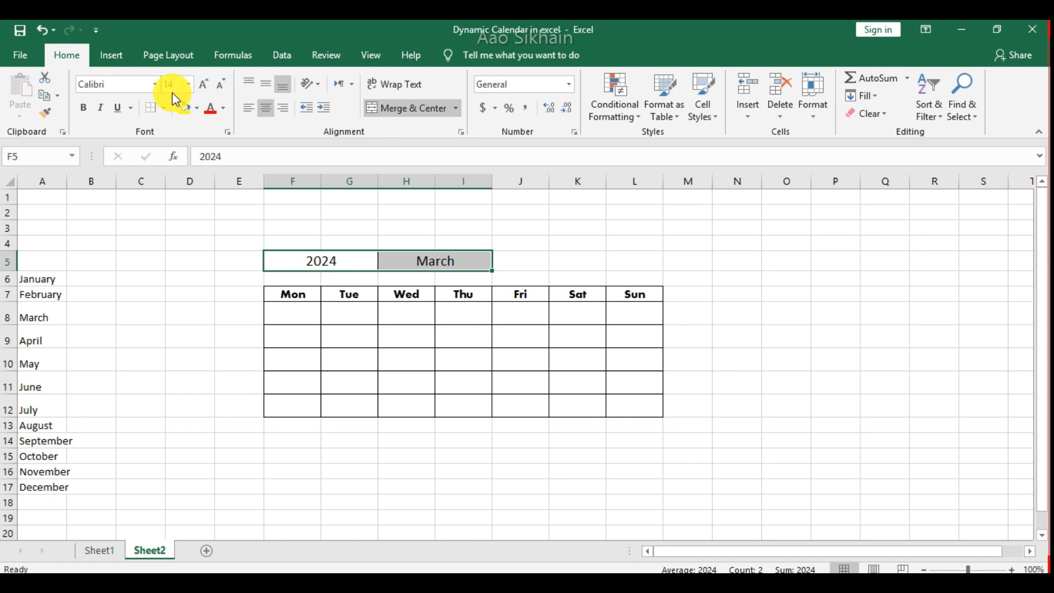
click(156, 84)
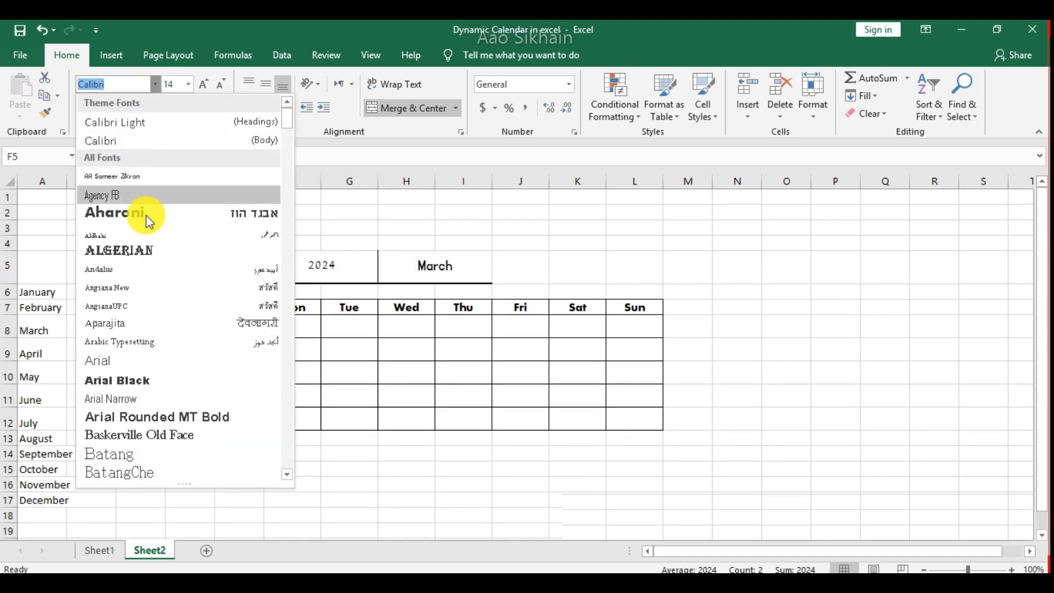
click(146, 216)
click(550, 356)
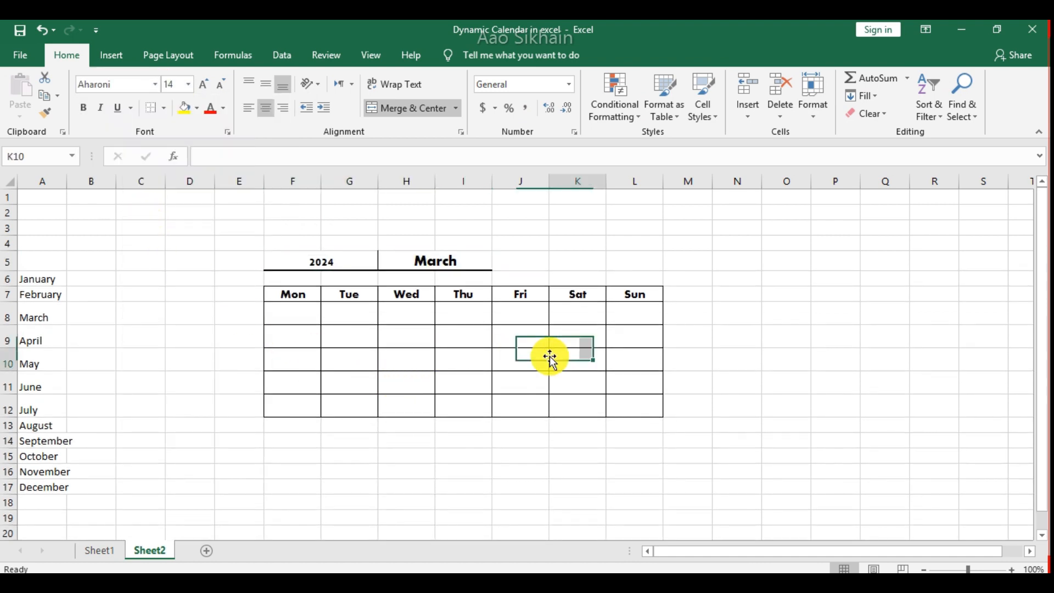
Widen columns F to L further so the calendar grid takes up more of the sheet.
scroll(554, 354, up, 1)
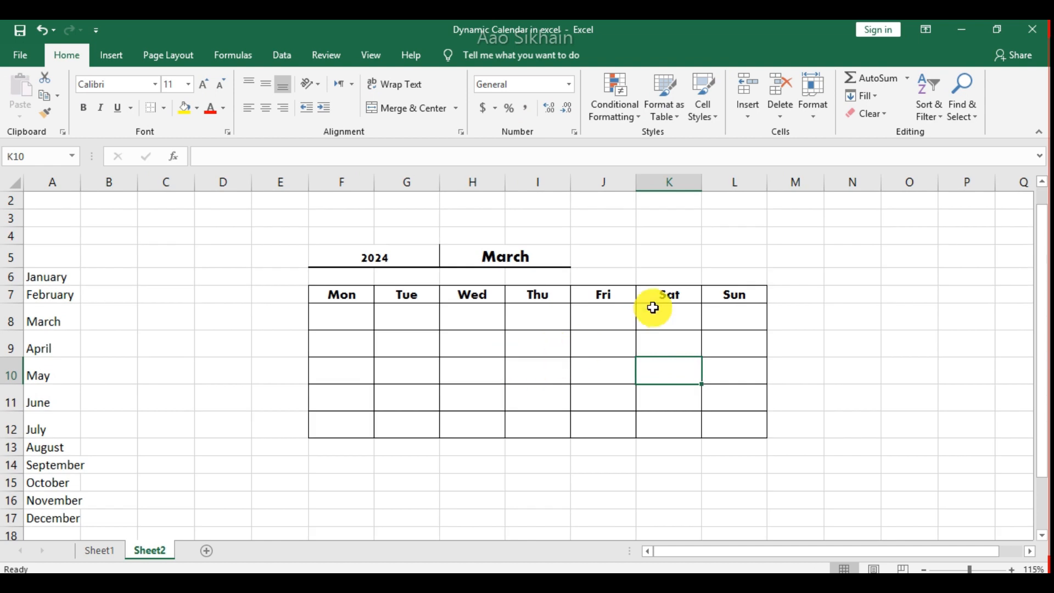
drag(740, 183, 395, 183)
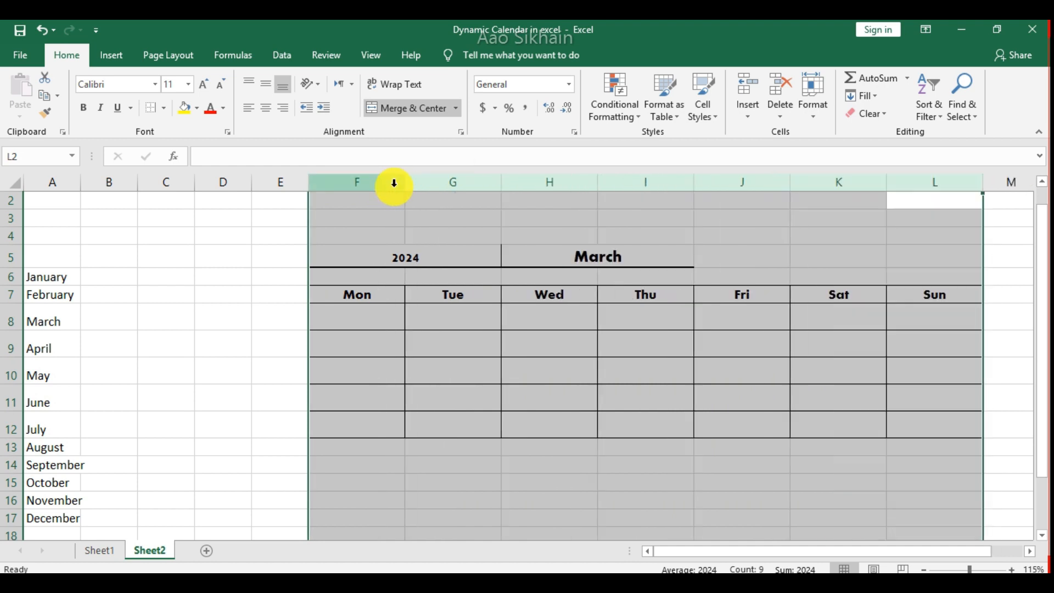
click(279, 269)
Delete the empty columns C and D between the month list and the calendar.
drag(225, 182, 184, 182)
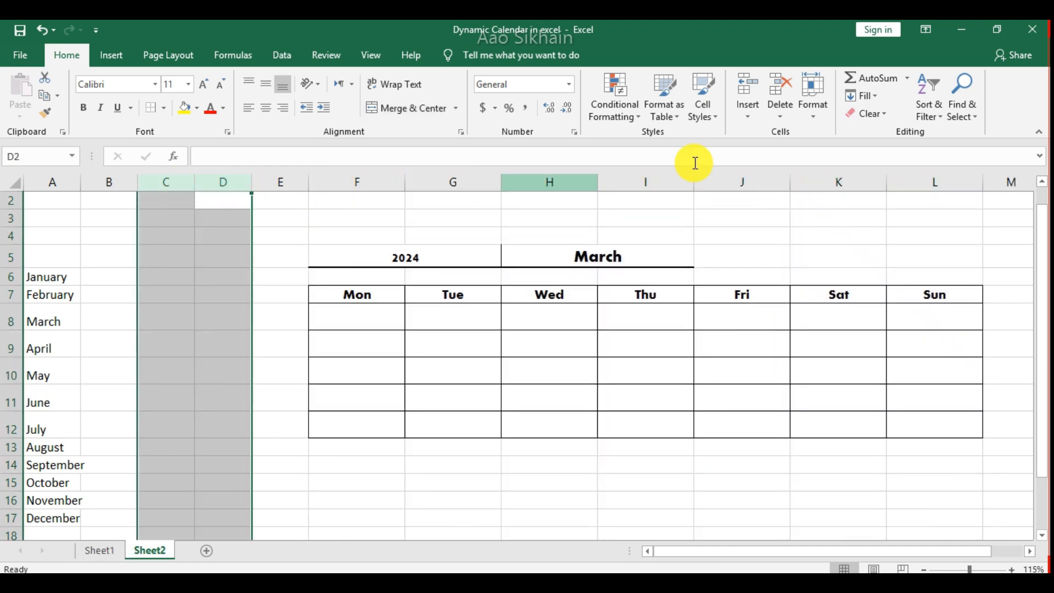
click(783, 94)
click(330, 393)
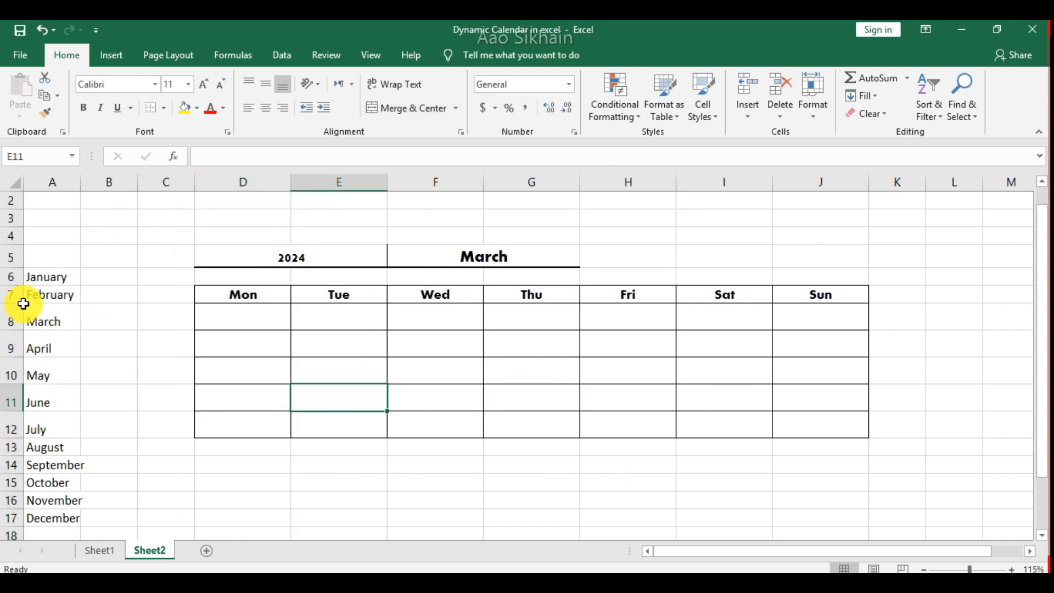
Increase the height of row 7, which holds the weekday headers.
drag(22, 303, 14, 321)
click(430, 388)
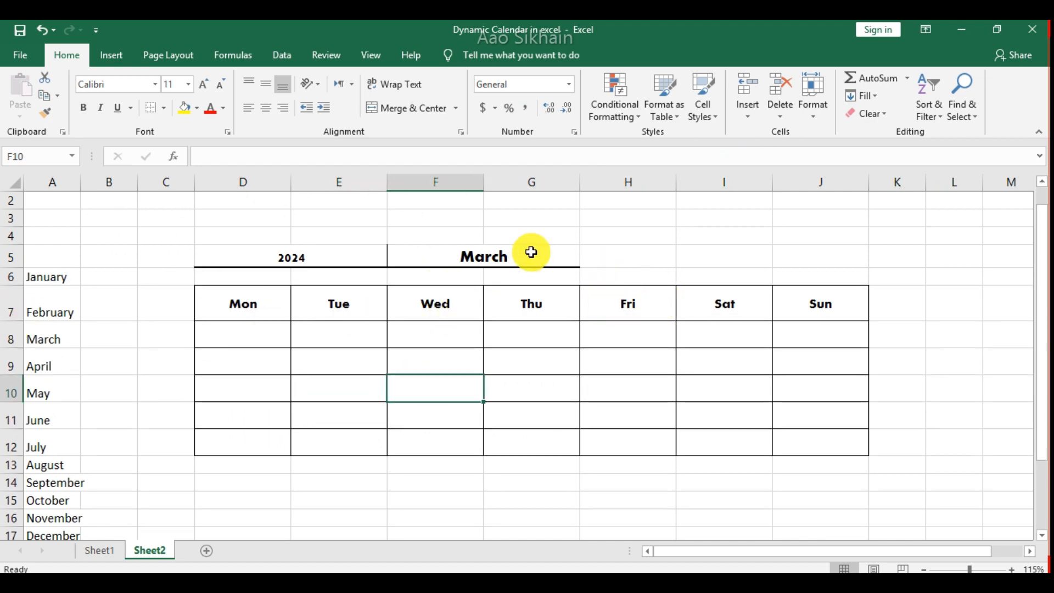
Fill the year and month cells D5:G5 with the standard light blue color.
click(549, 256)
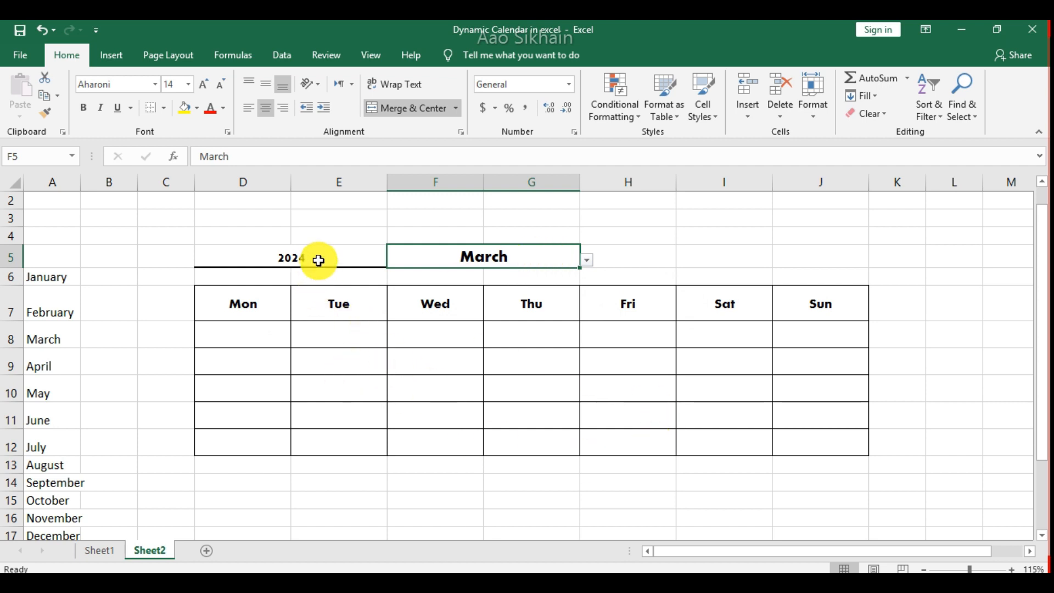
drag(318, 258, 426, 266)
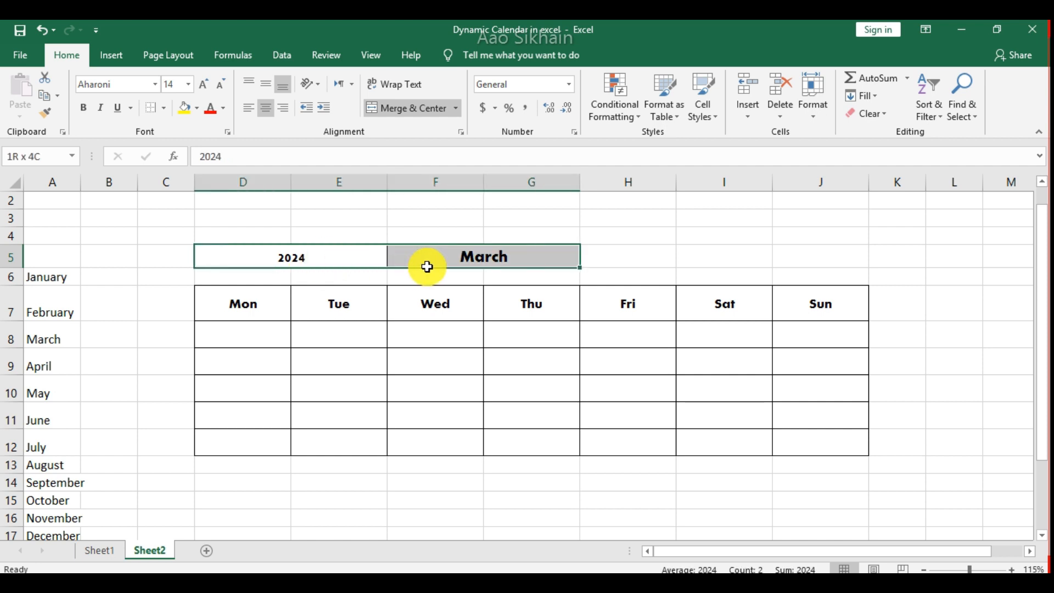
click(184, 113)
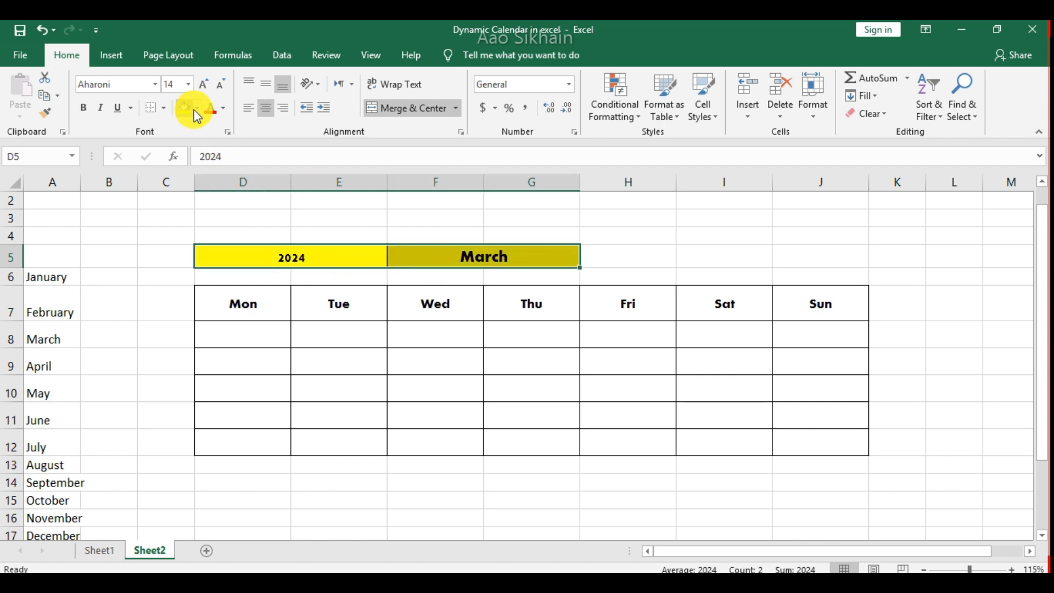
click(196, 112)
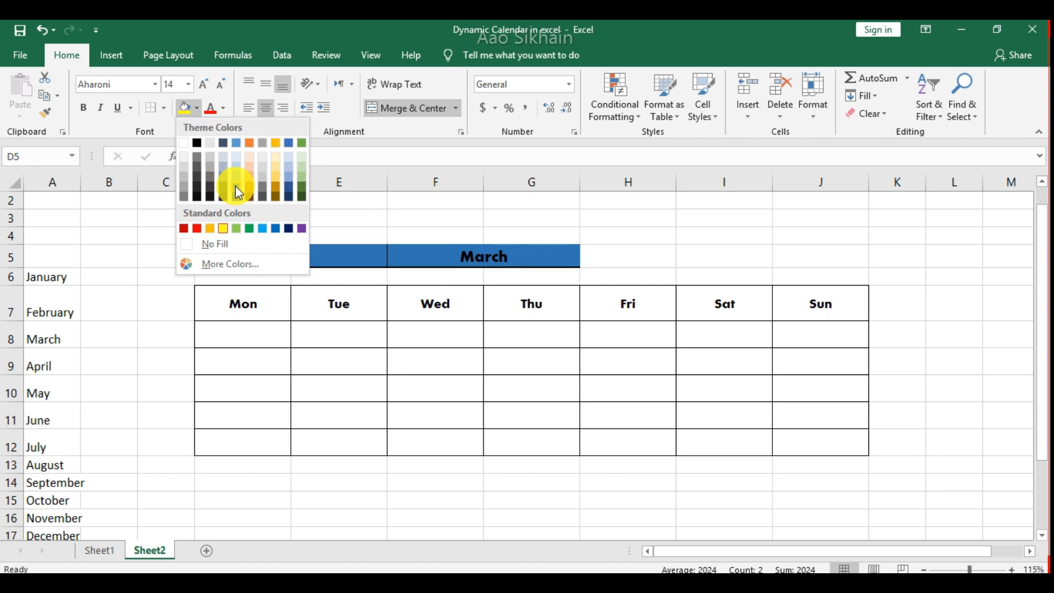
click(236, 176)
click(195, 108)
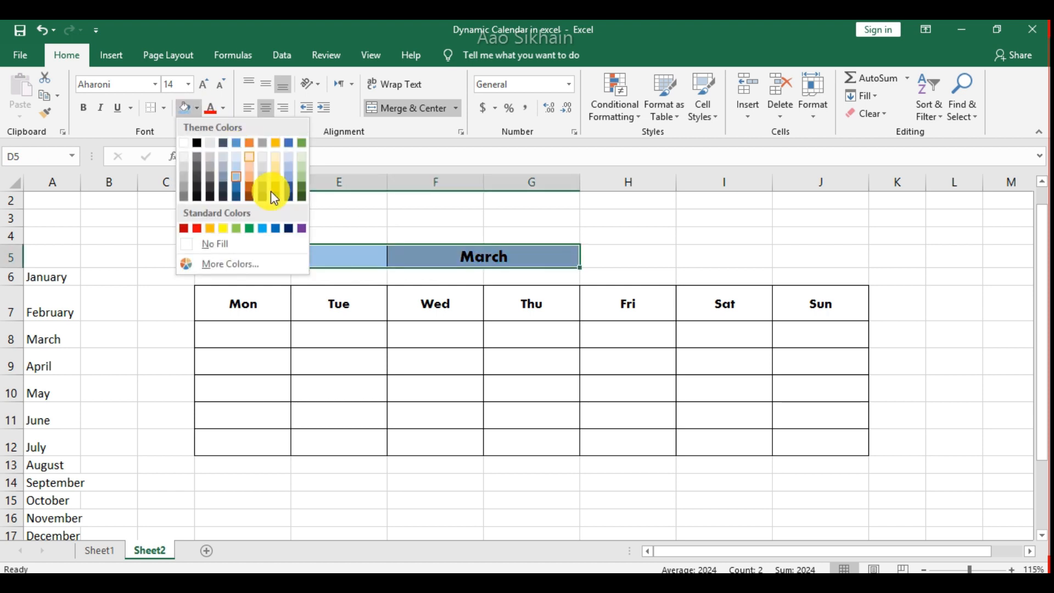
click(263, 228)
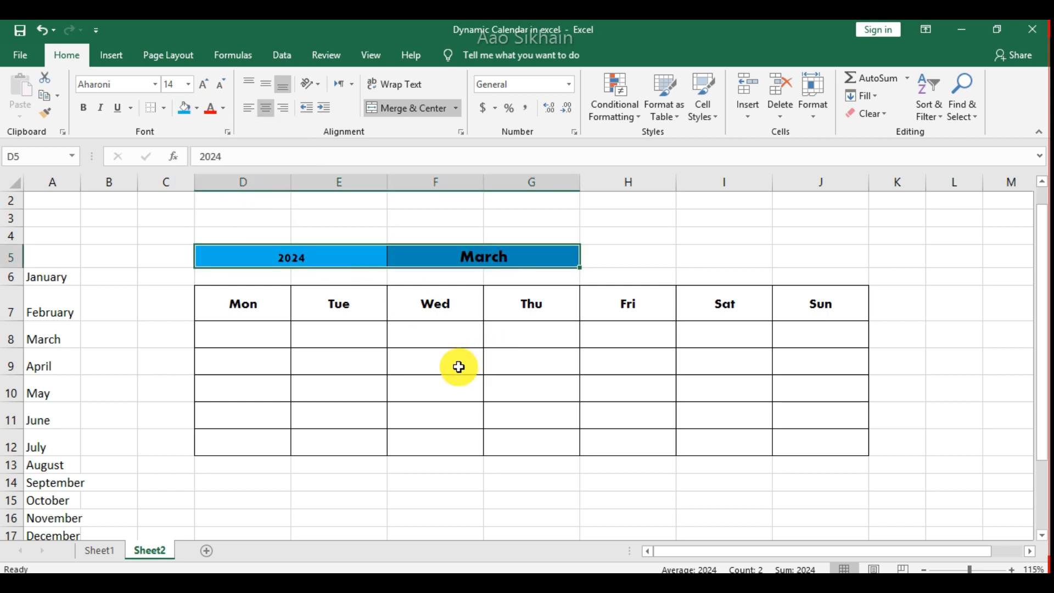
click(459, 366)
Fill the weekday header cells D7:J7 with the standard yellow color.
drag(261, 303, 828, 305)
click(197, 109)
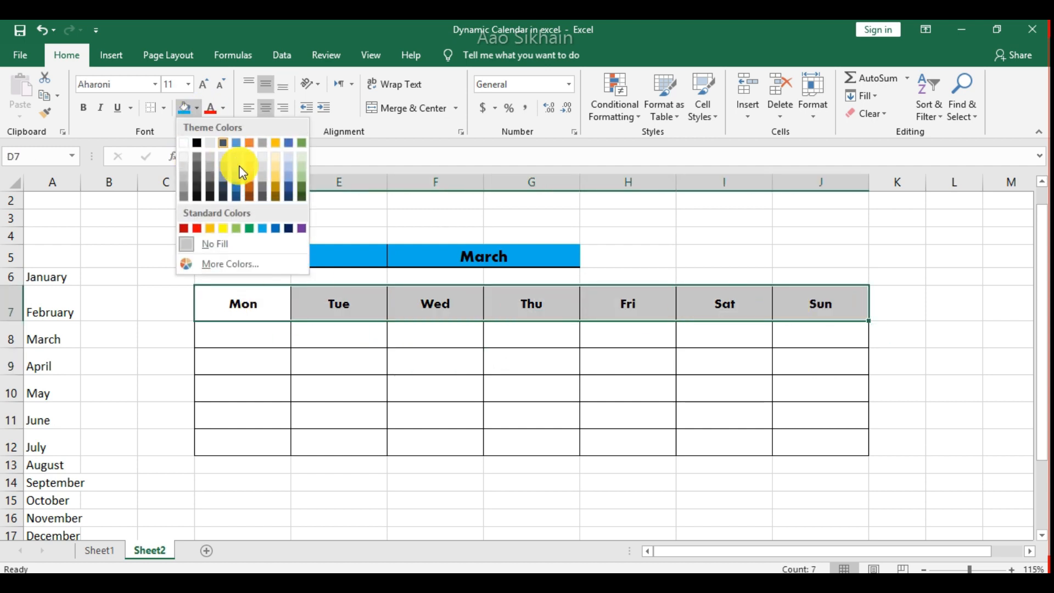
click(225, 228)
Fill the empty calendar day cells D8:J12 with the lightest shade of the theme's blue color.
drag(247, 341, 807, 444)
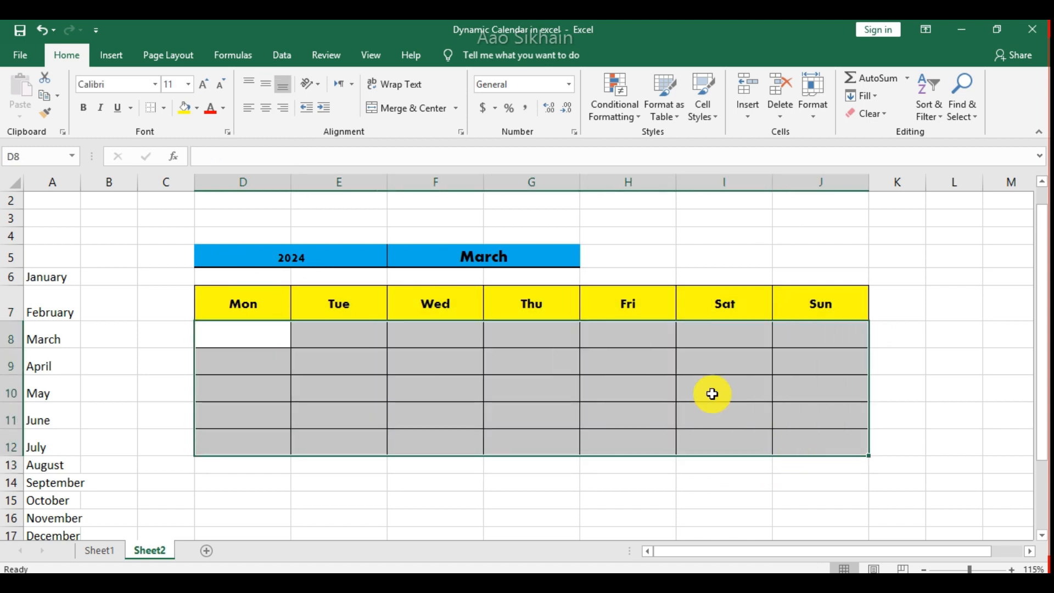
click(198, 108)
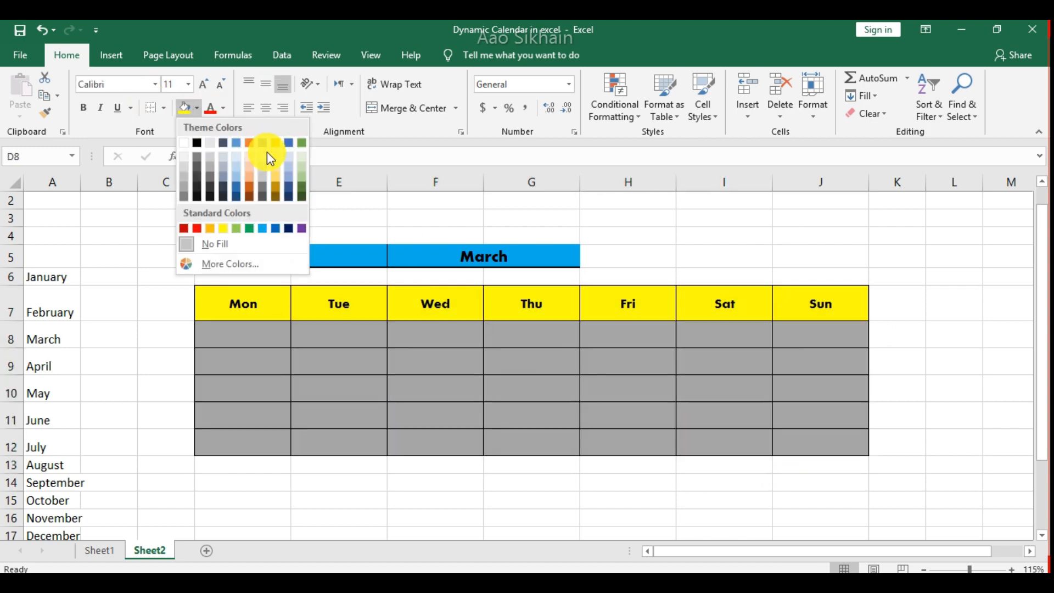
click(287, 158)
click(341, 331)
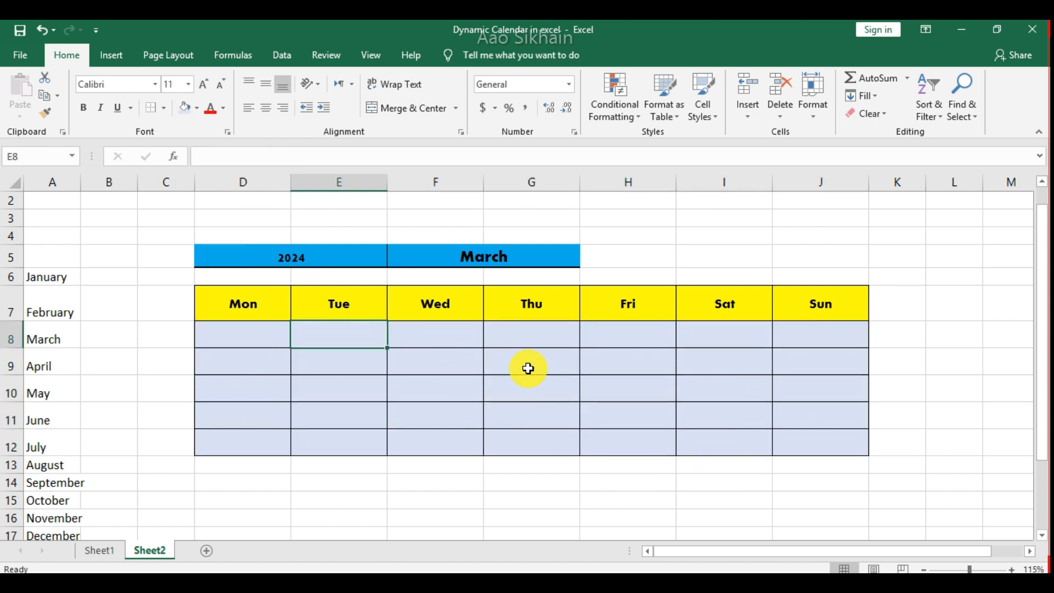
Change the font of the year and month cells D5:G5 to Arial Black.
drag(254, 263, 494, 257)
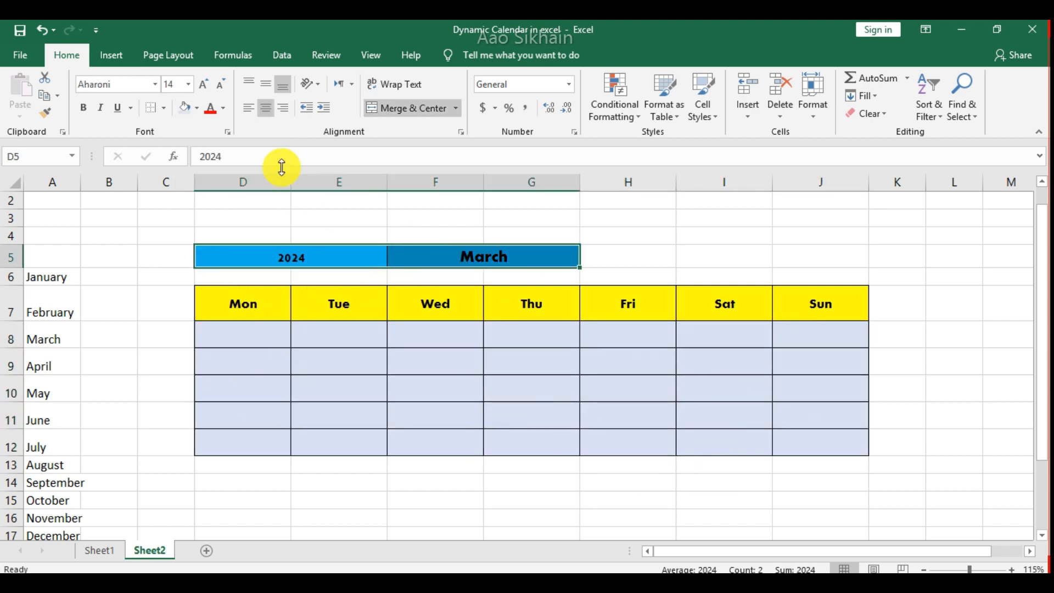
click(155, 84)
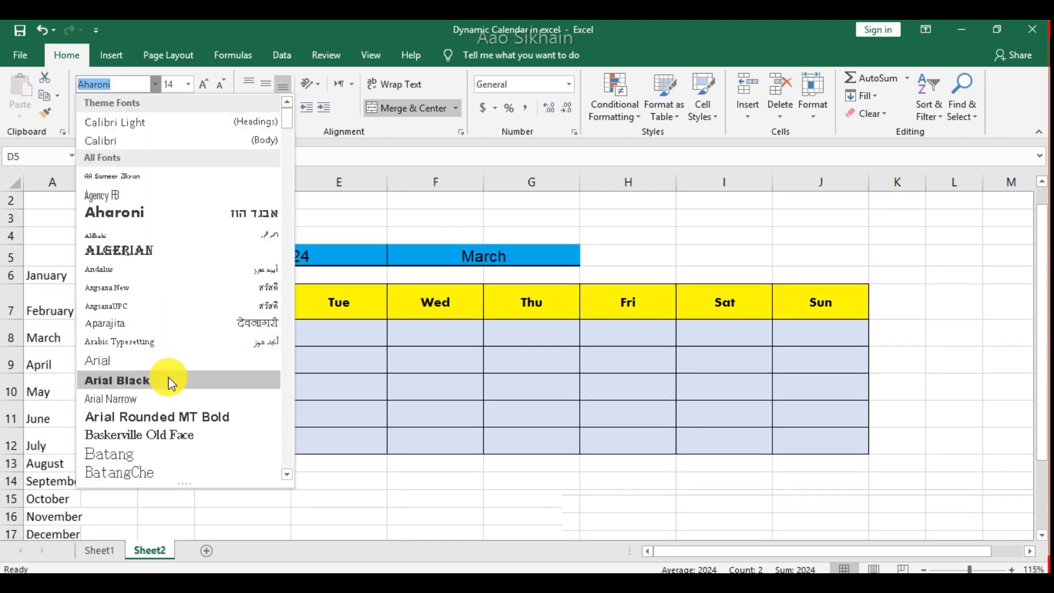
click(169, 380)
click(325, 387)
Change the font of the weekday headers D7:J7 to Arial Black.
drag(225, 297, 817, 307)
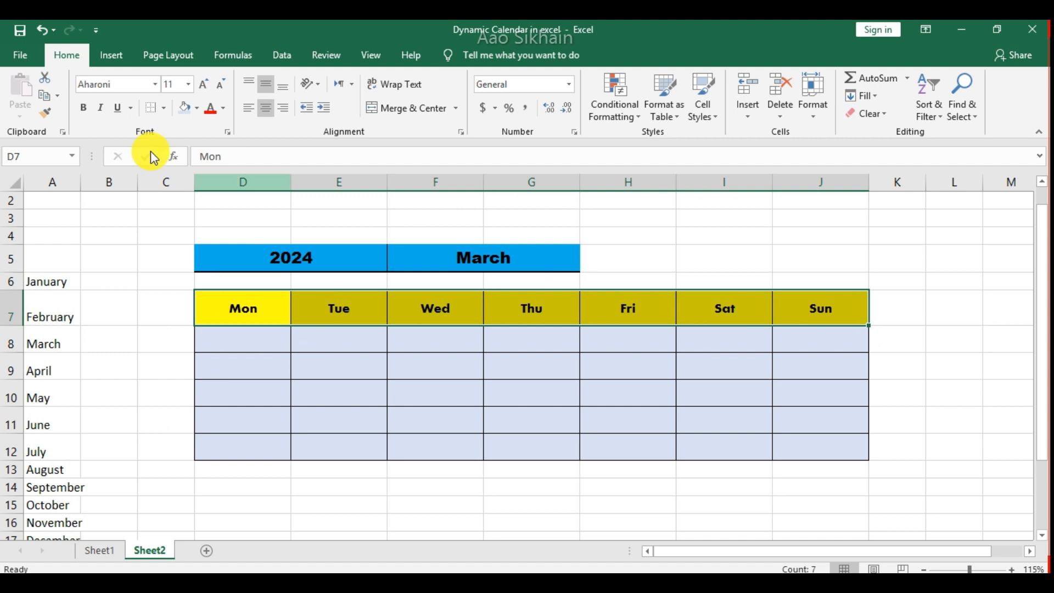
click(153, 90)
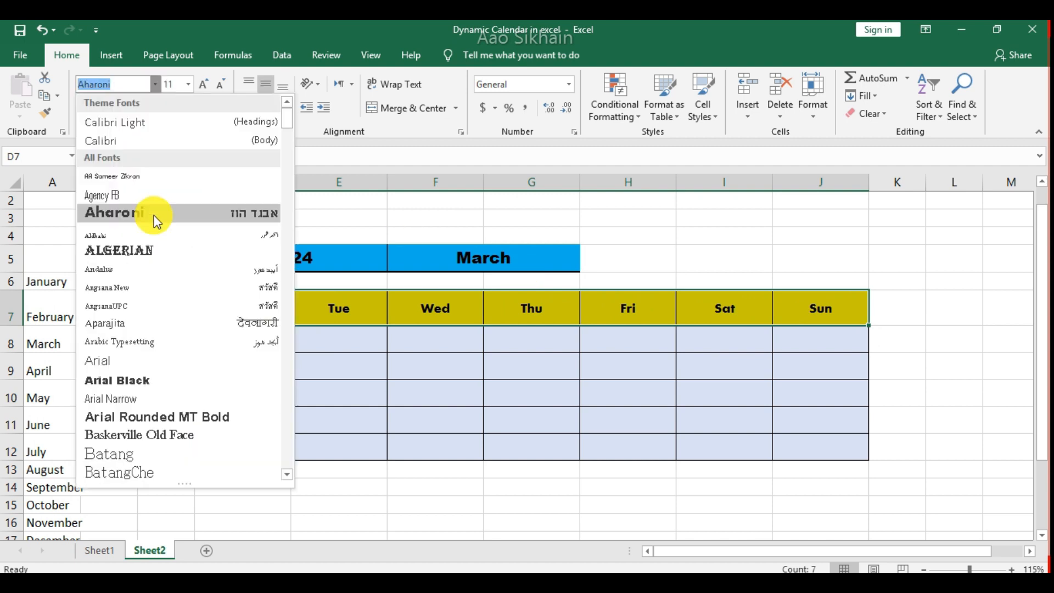
click(153, 378)
click(436, 394)
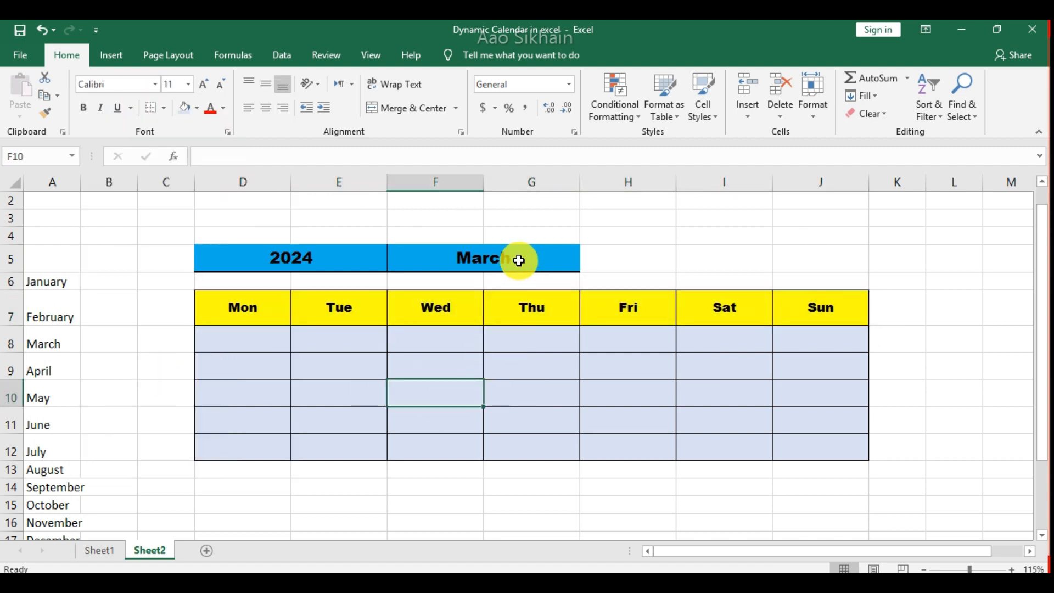
click(513, 258)
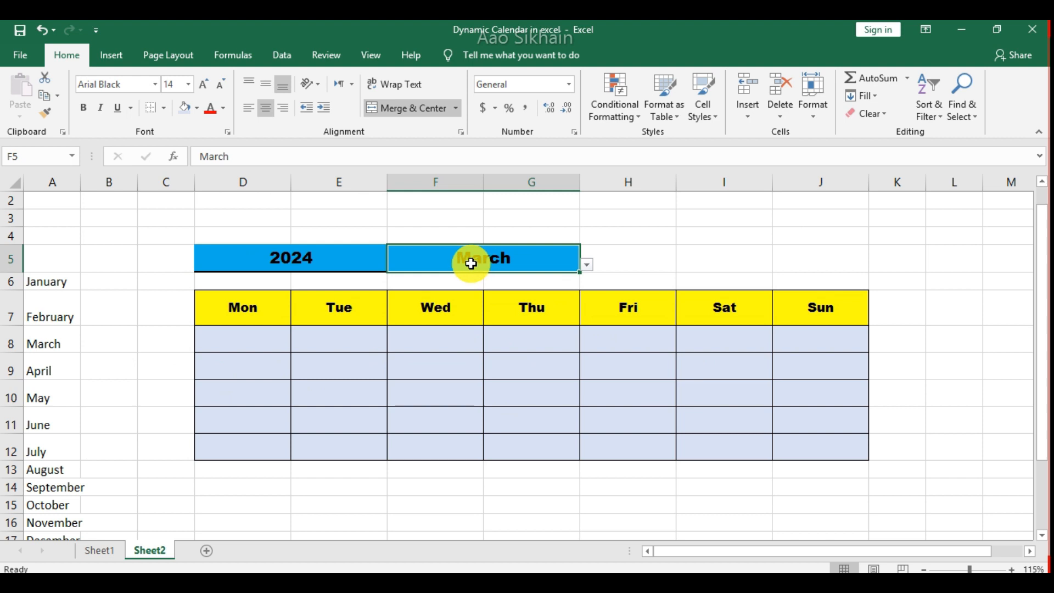
click(513, 423)
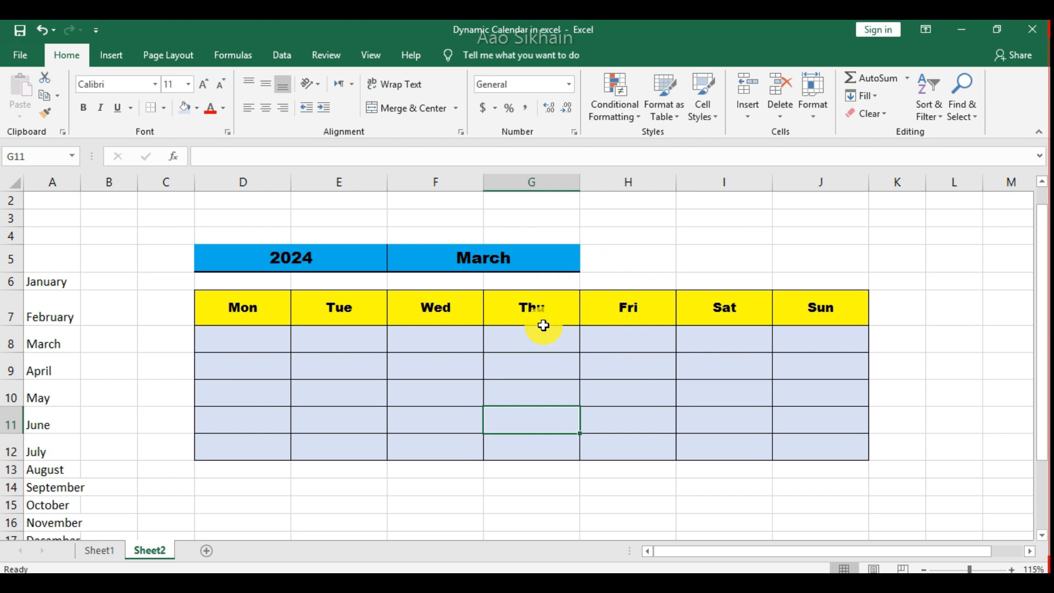
click(548, 256)
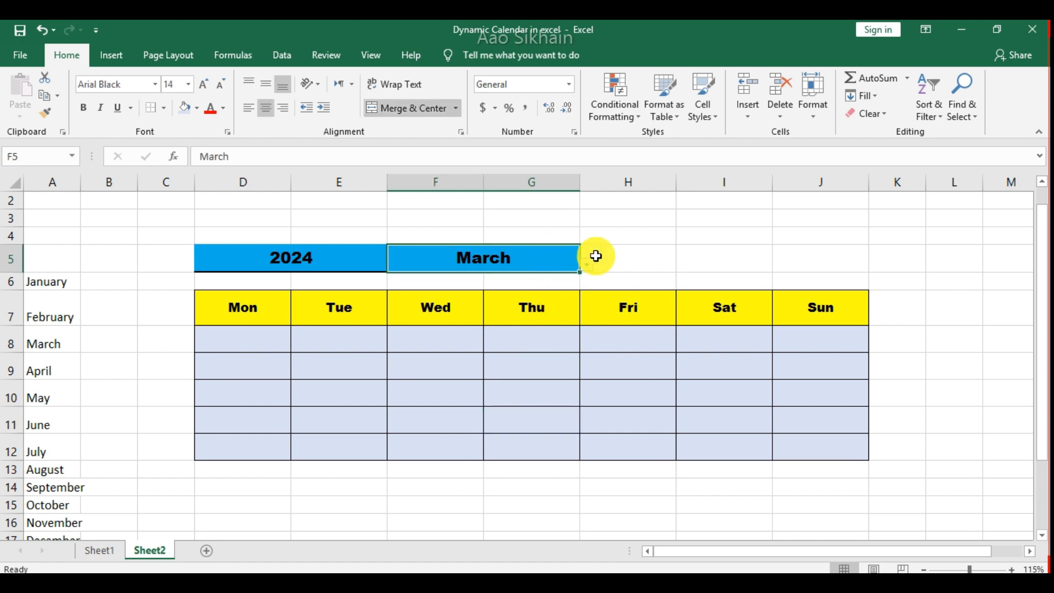
Begin a DATE formula in cell H5 with the absolute reference $D$5 as its year argument.
click(601, 257)
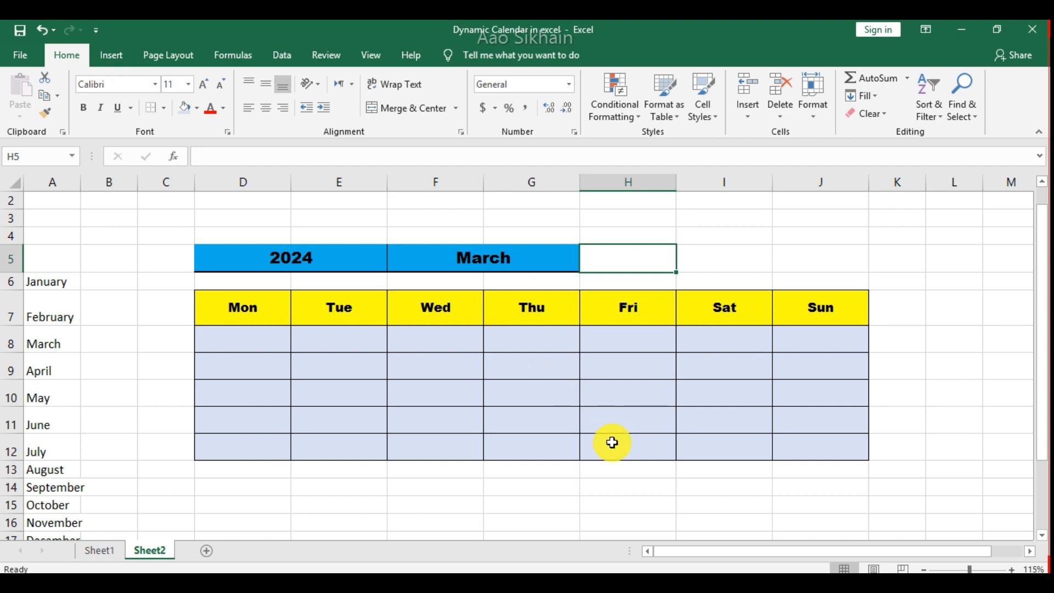
text(=dated)
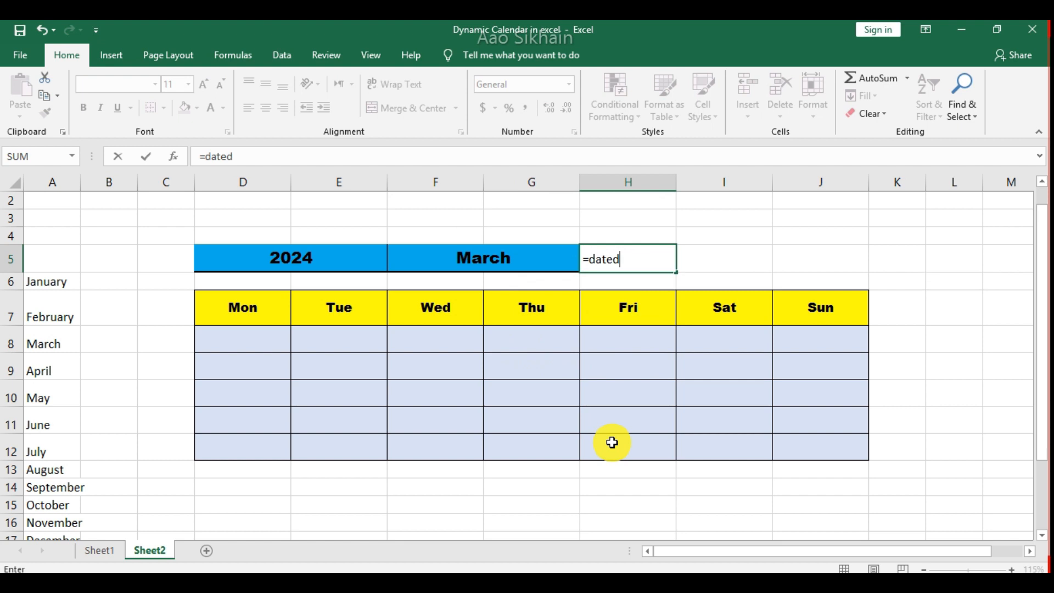
key(BackSpace)
key(Tab)
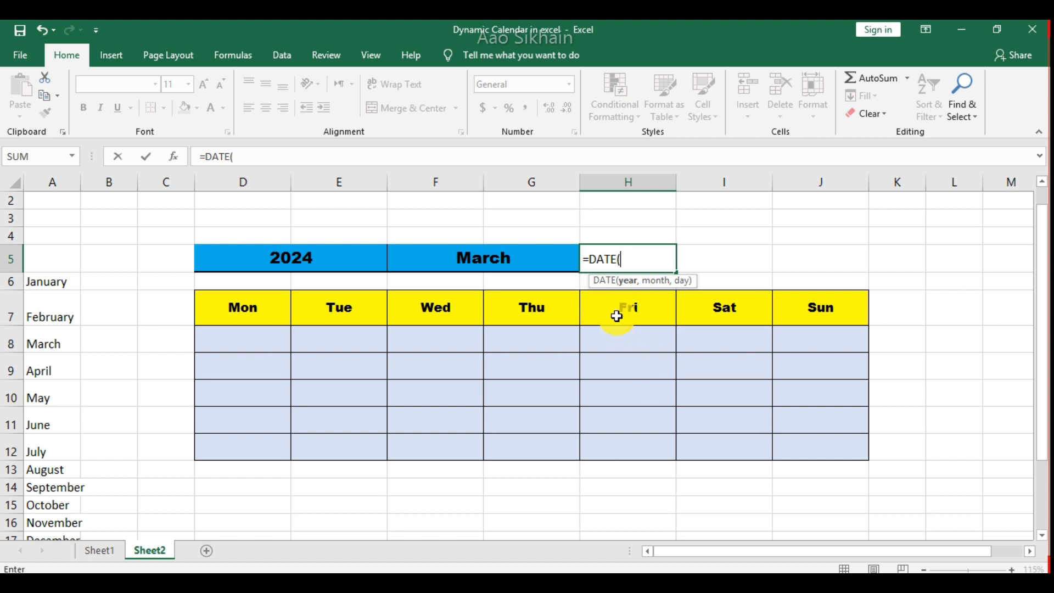
click(296, 261)
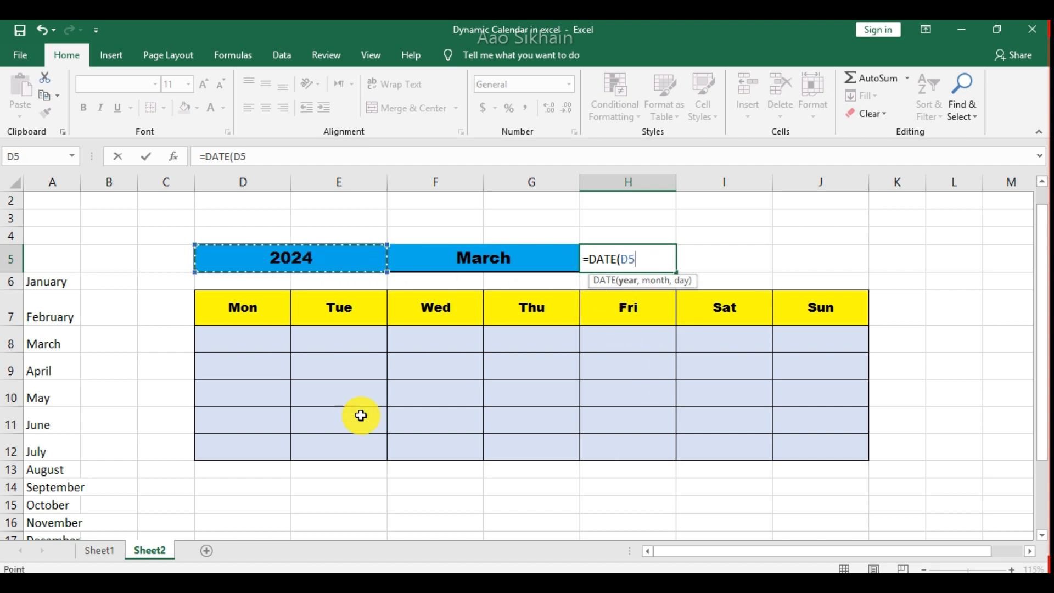
key(F4)
text(,)
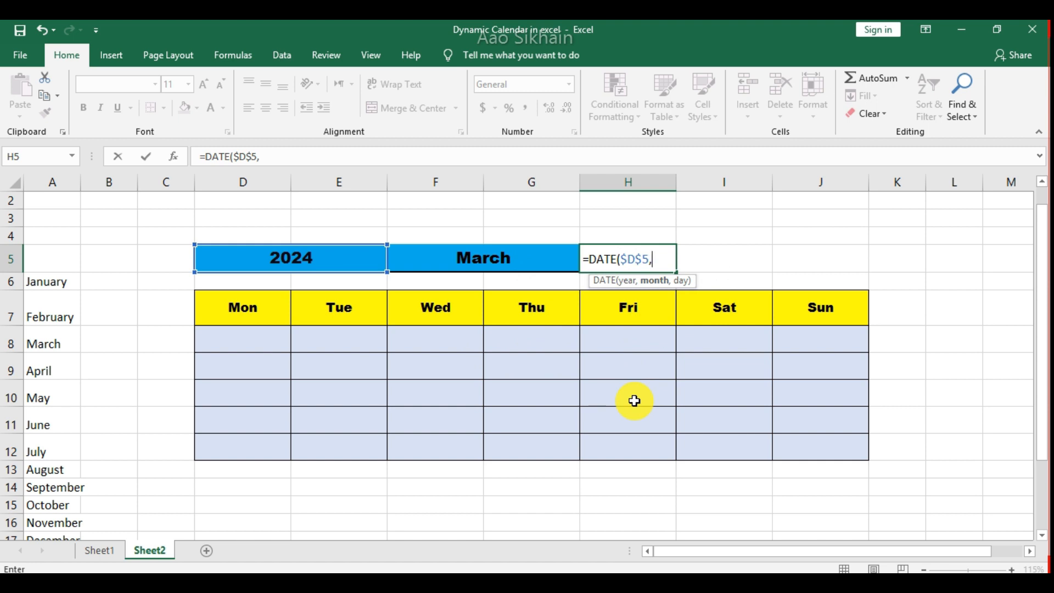
Complete the H5 formula with MATCH($F$5,$A$6:$A$17,0) as the month and 1 as the day, and enter it.
text(match)
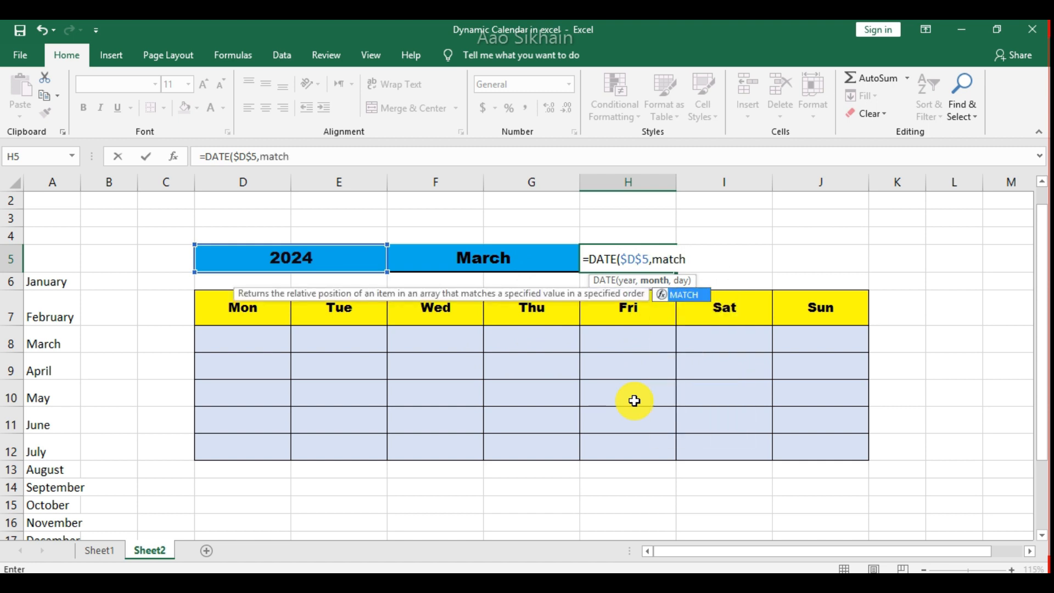
key(Tab)
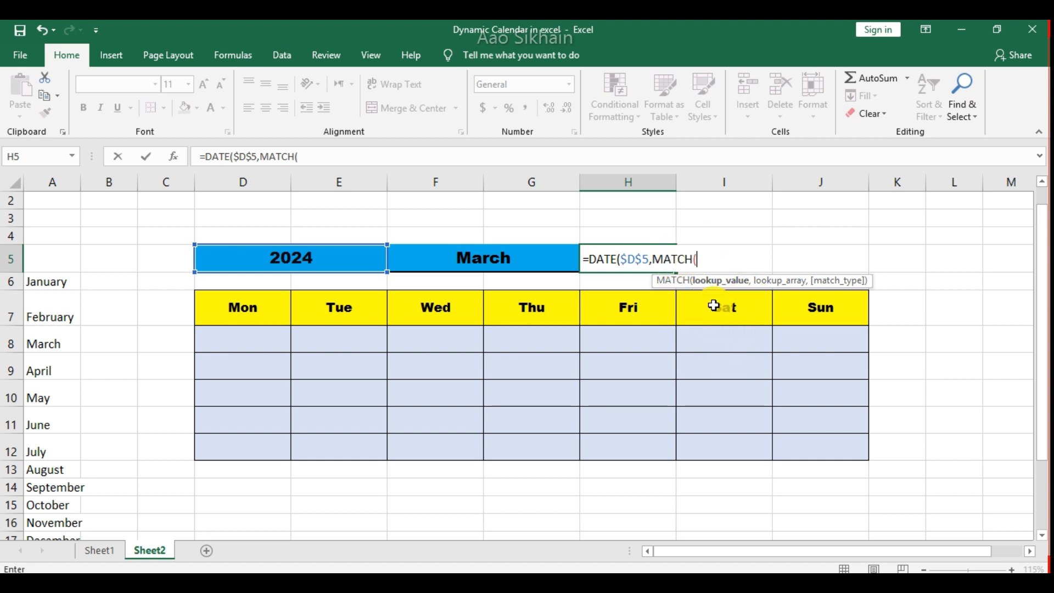
click(493, 261)
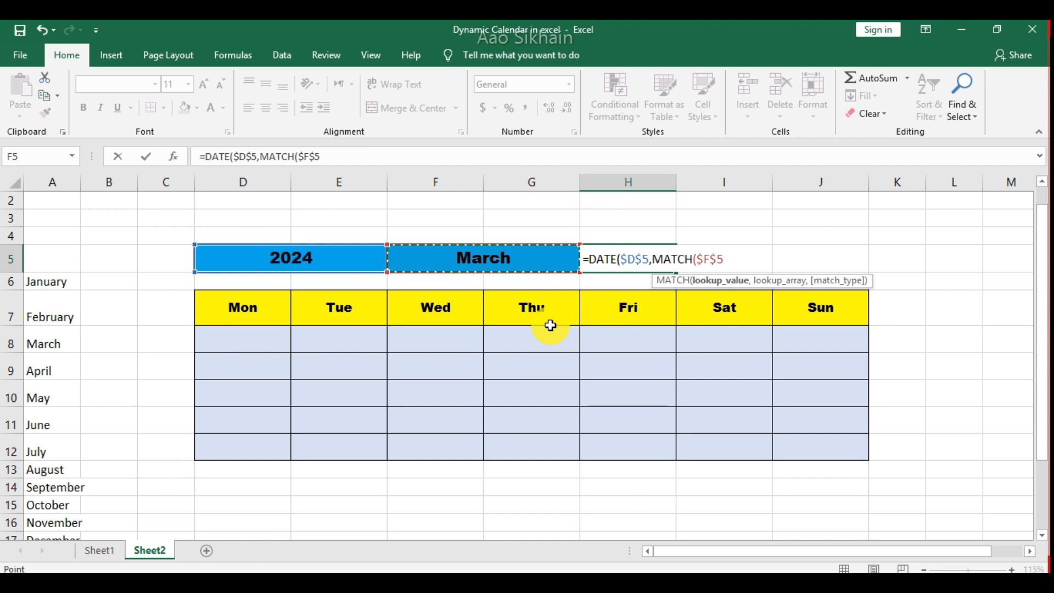
text(,)
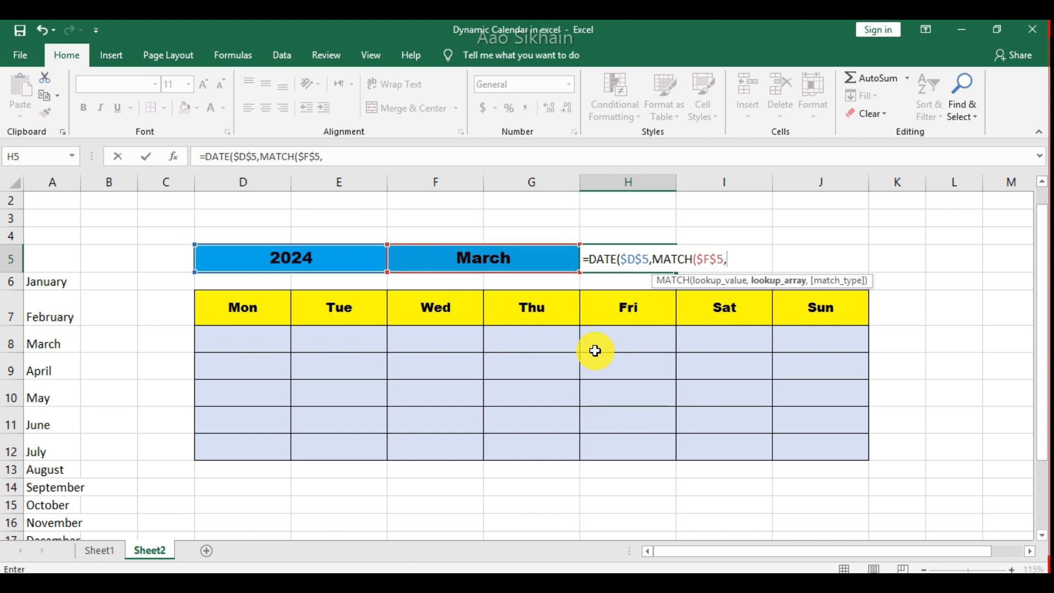
drag(56, 272, 48, 504)
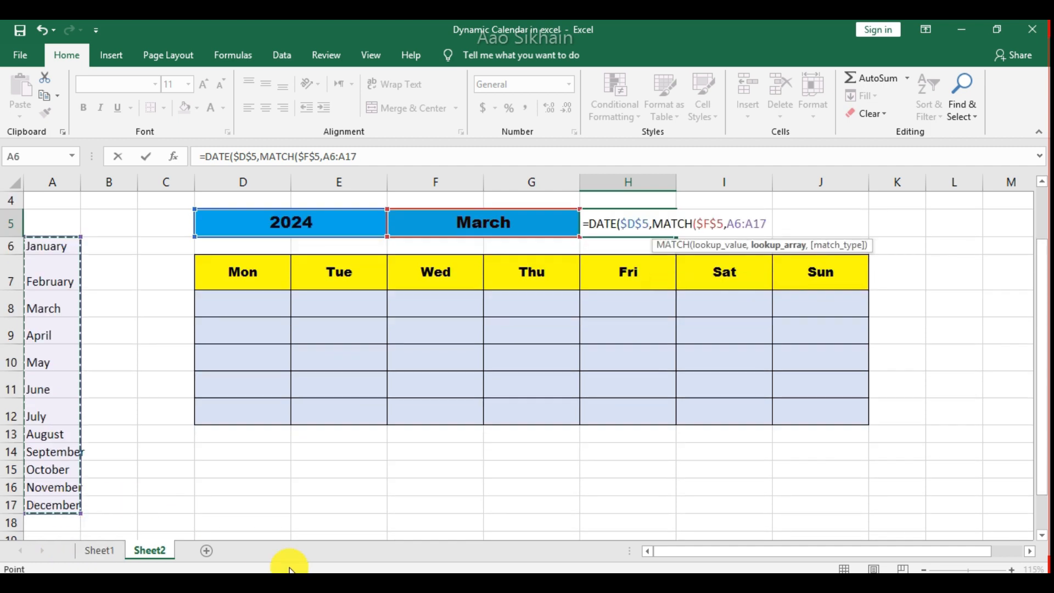
key(F4)
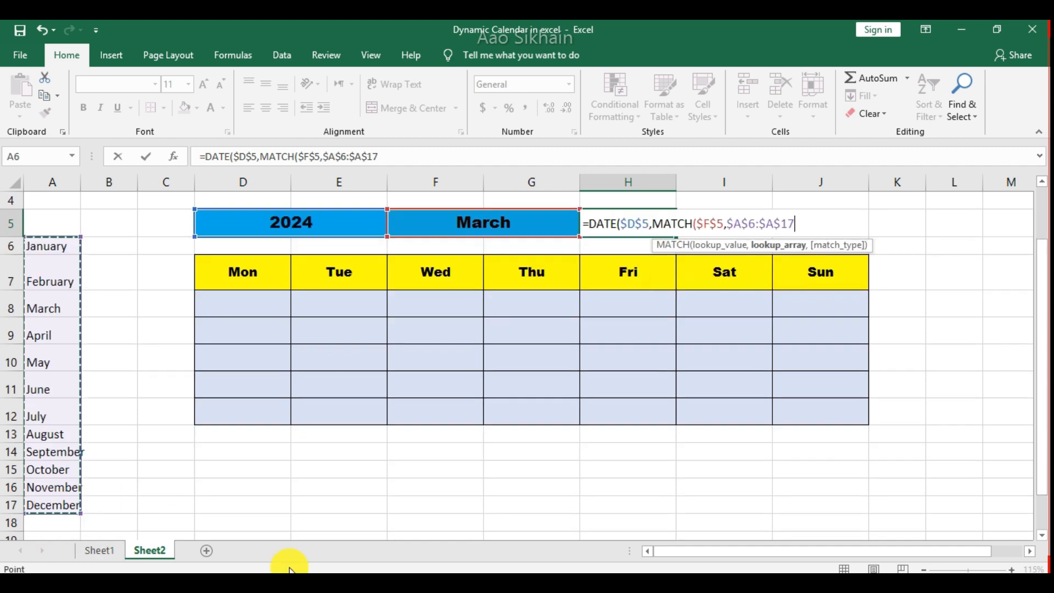
text(,)
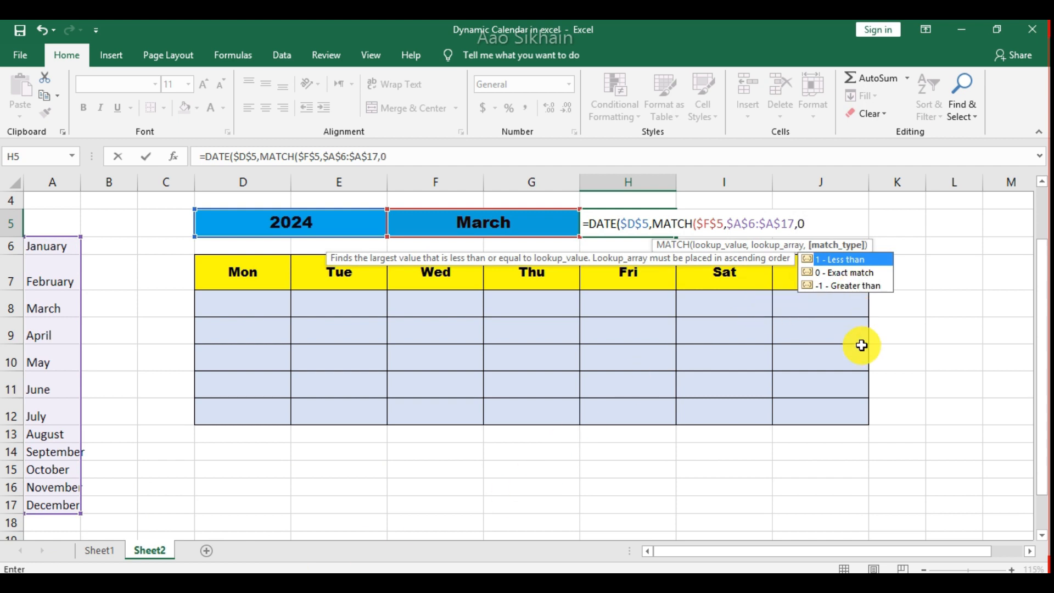
text(0),1)
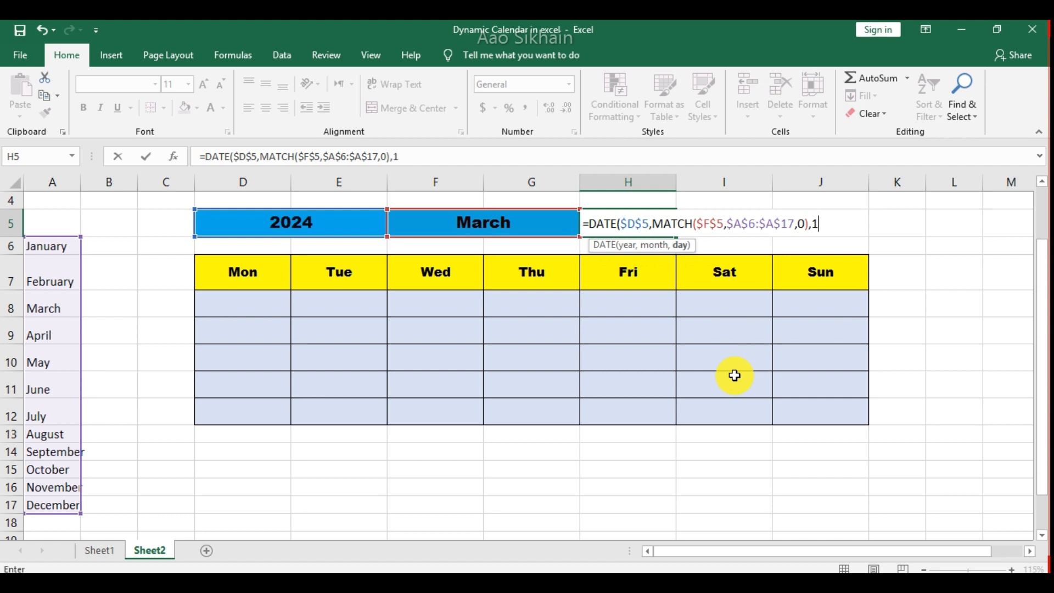
text())
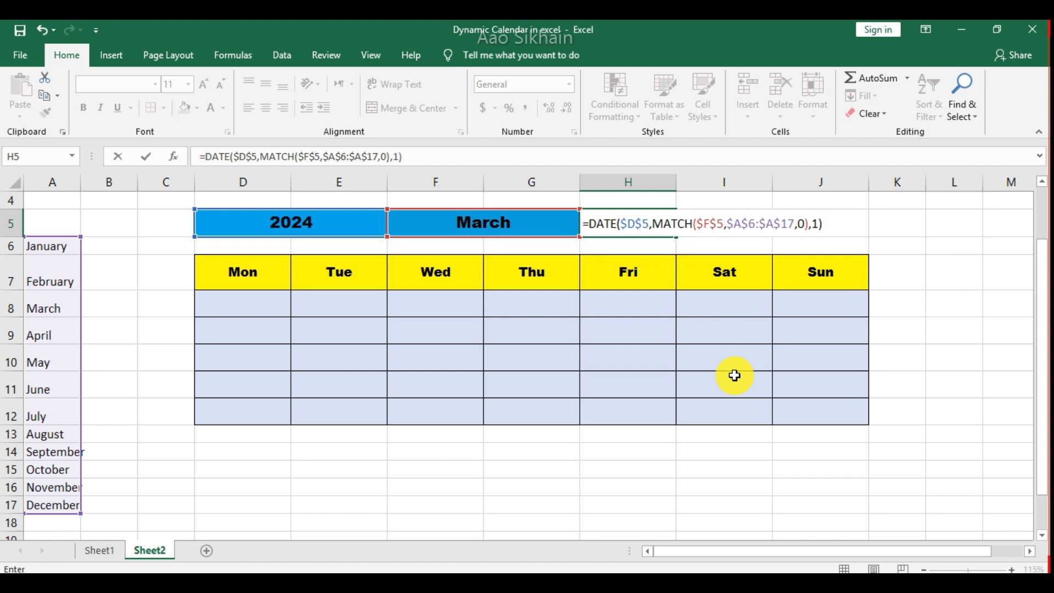
key(Return)
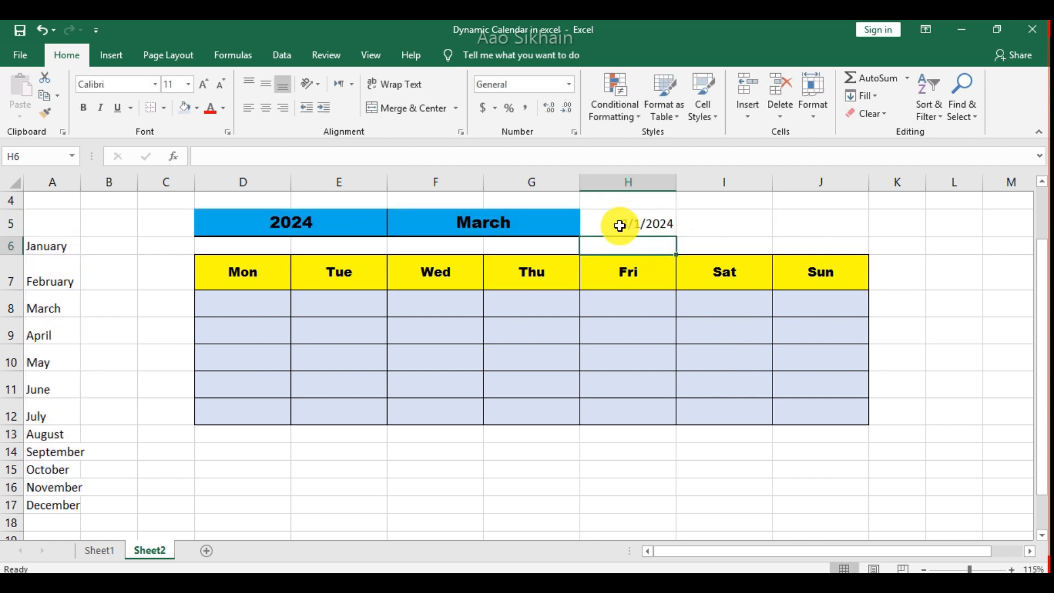
click(619, 226)
scroll(680, 304, up, 1)
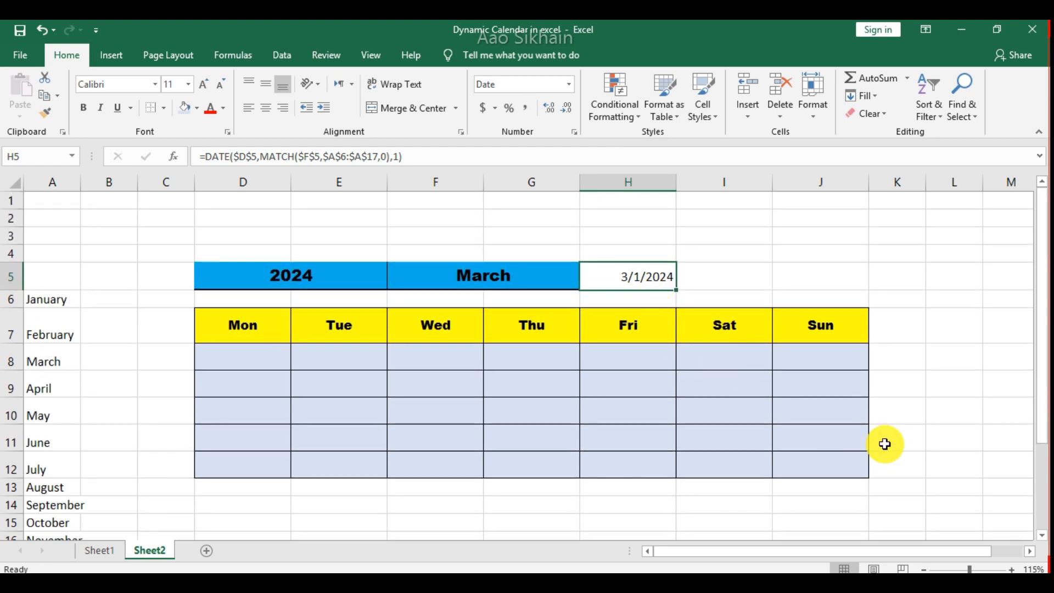
Format the date in H5 with the 14-Mar-12 date type that shows a two-digit day, and left-align it.
key(ctrl+1)
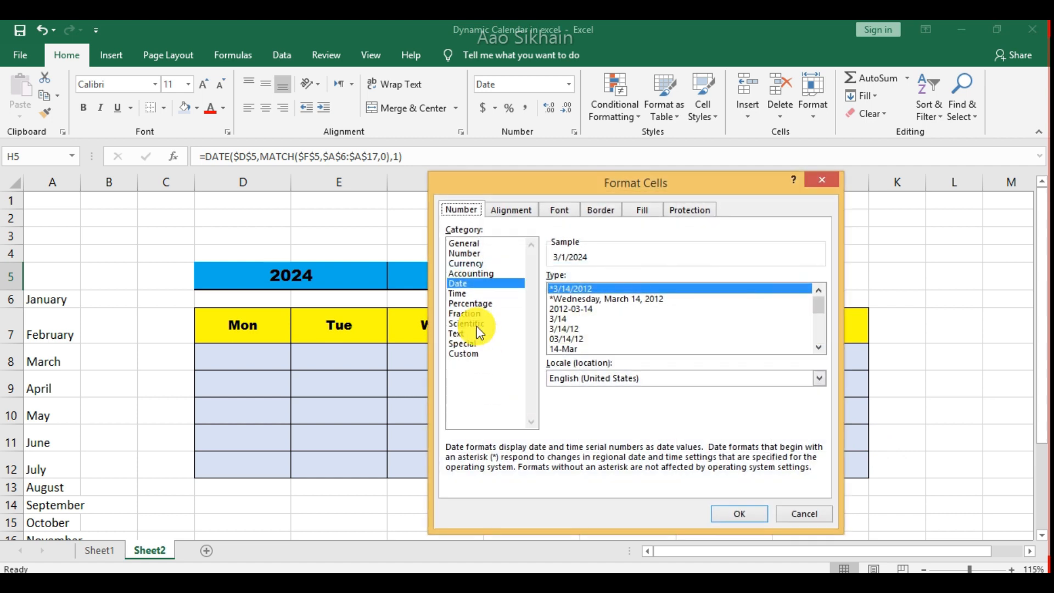
click(607, 349)
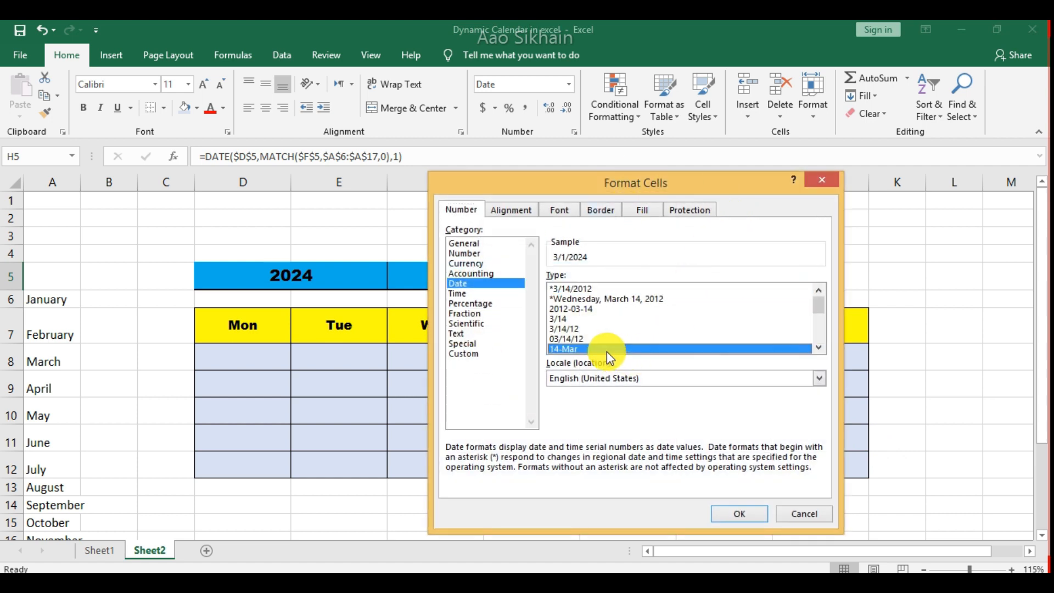
scroll(635, 335, down, 2)
click(609, 308)
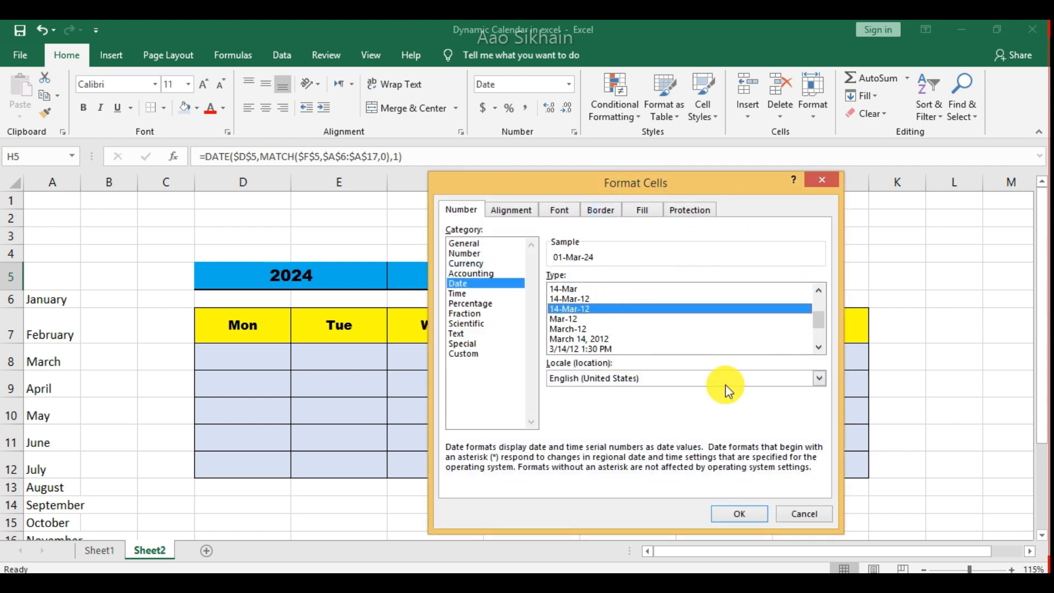
click(741, 513)
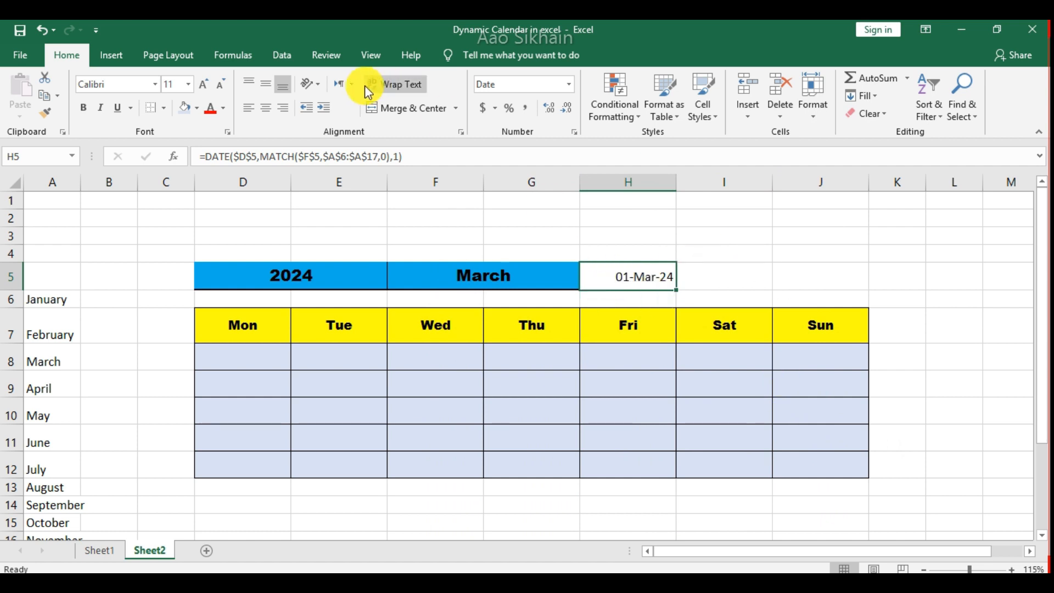
click(248, 107)
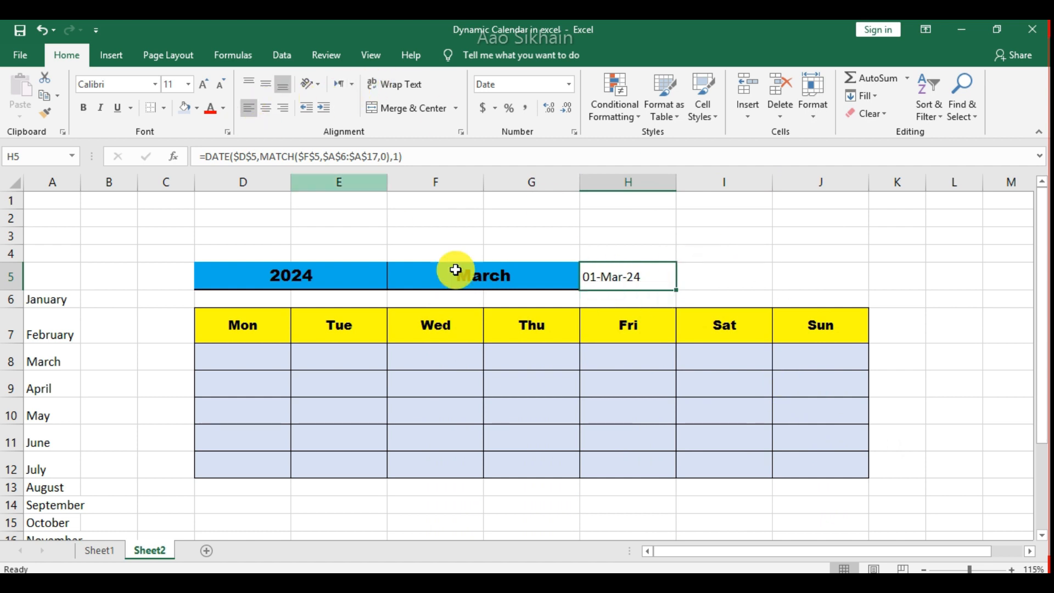
Enter the formula =WEEKDAY($H$5,3) in cell I5, using the Monday 0 through Sunday 6 return type.
click(712, 275)
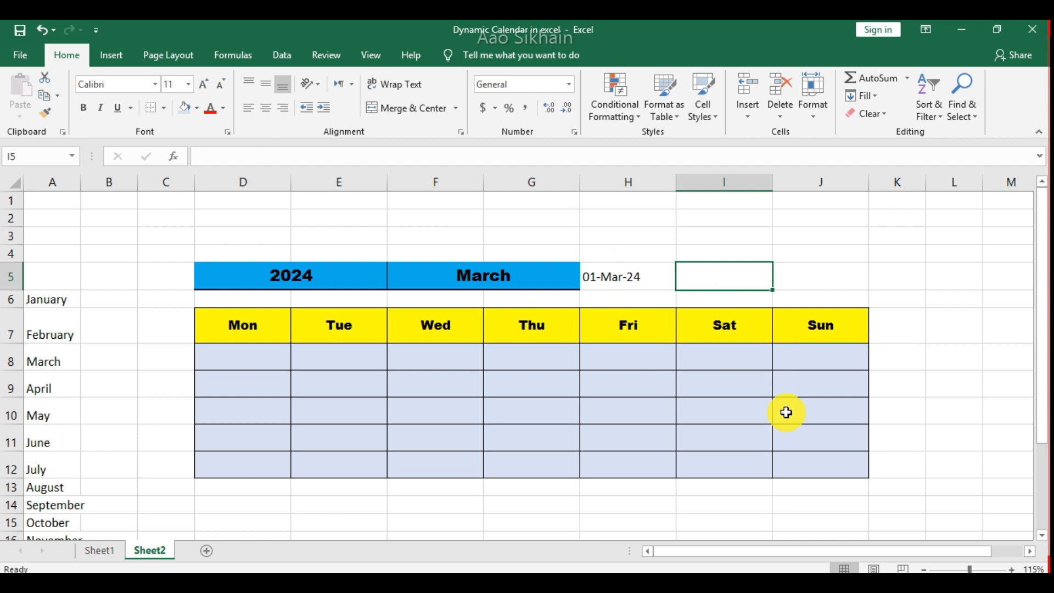
text(=we)
key(Down)
key(Tab)
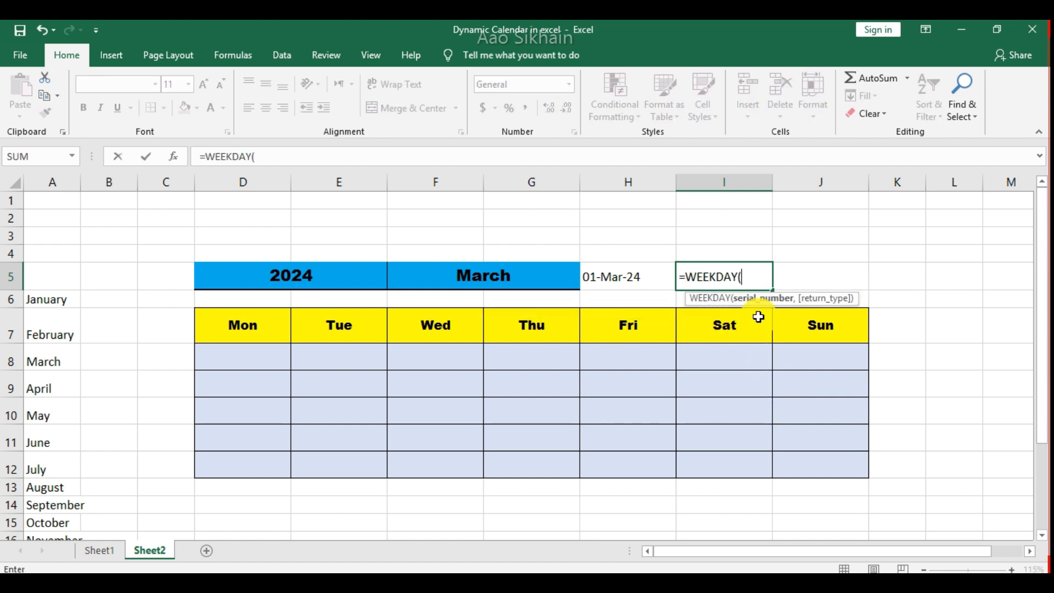
click(612, 277)
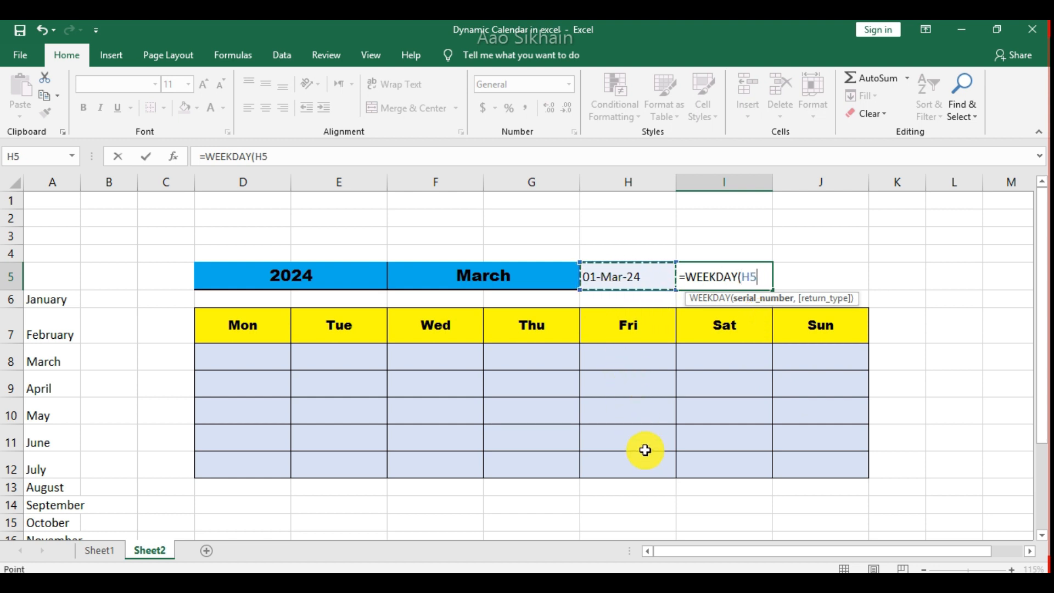
key(F4)
text(,)
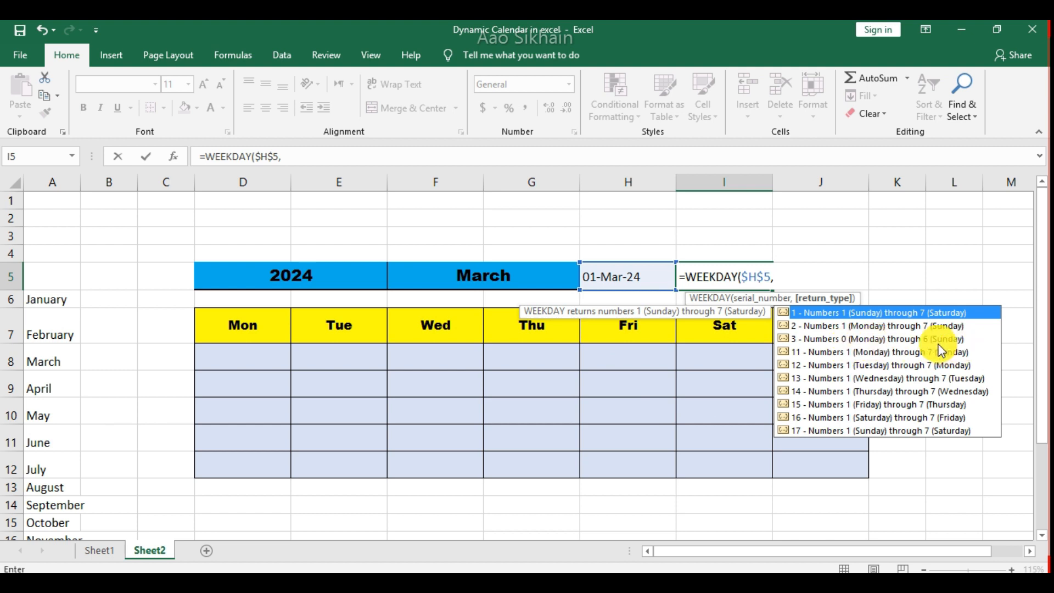
double_click(822, 340)
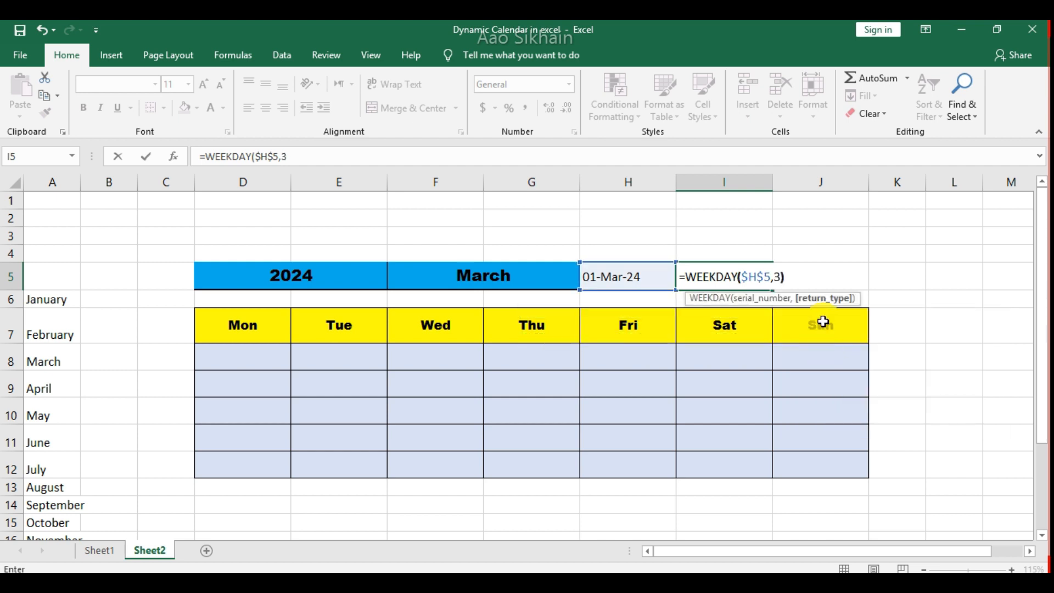
text())
key(Return)
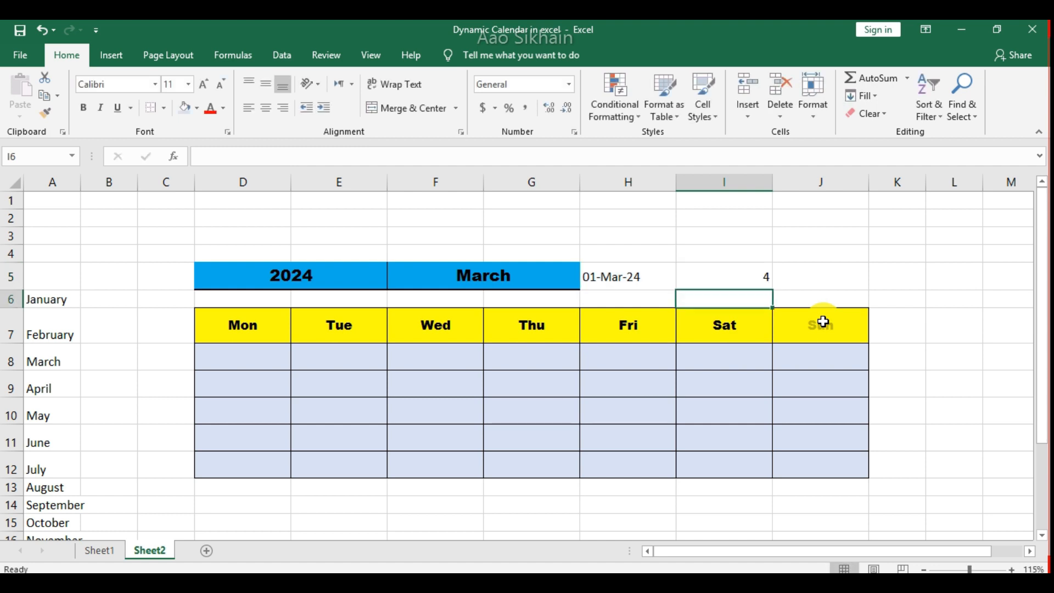
click(715, 273)
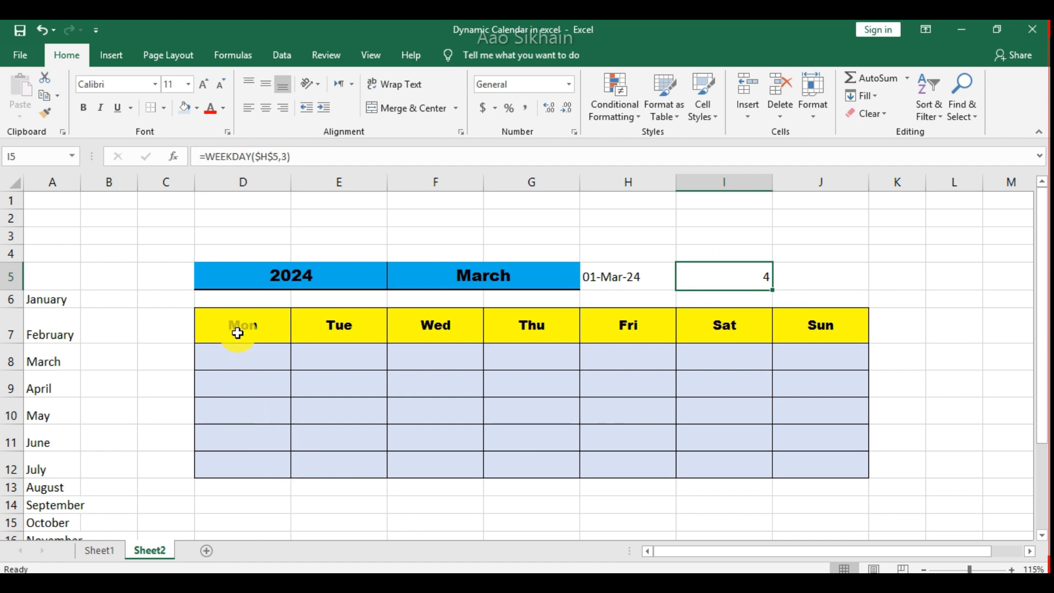
Enter the formula =H5-I5 in D8, the first Monday cell of the calendar grid.
click(239, 358)
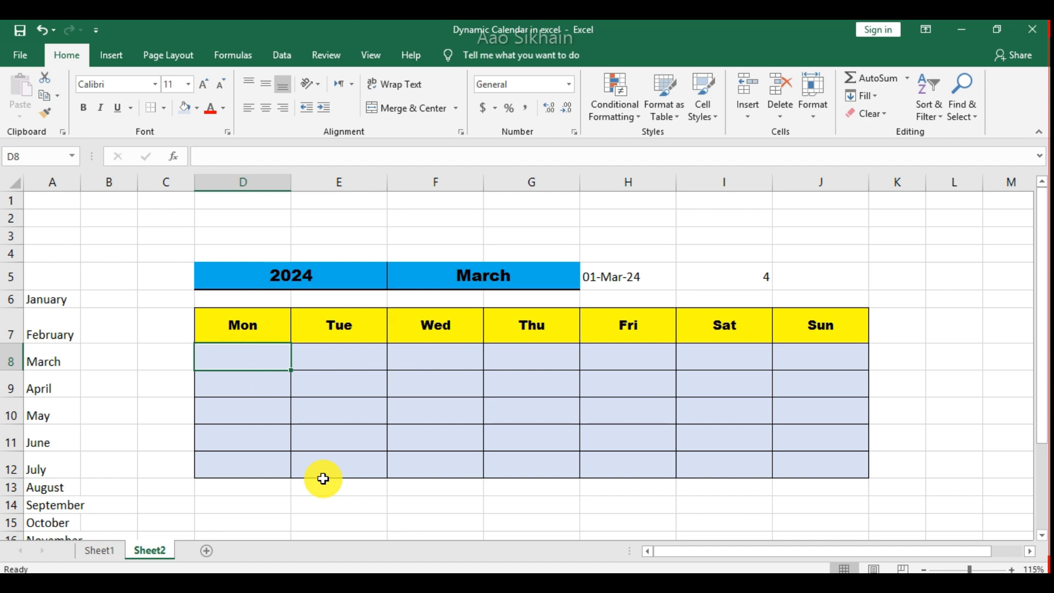
text(=)
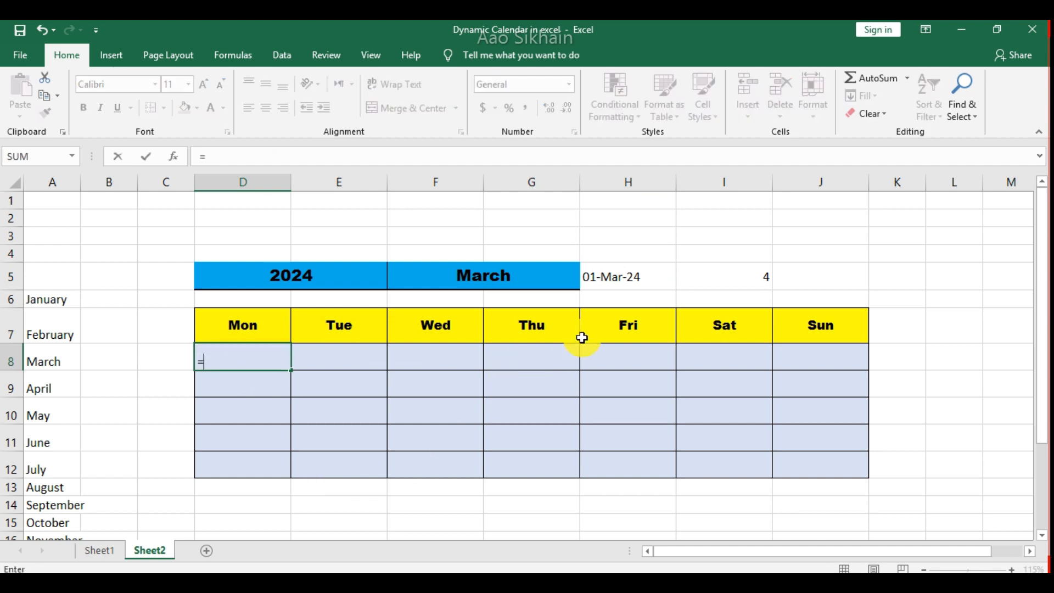
click(629, 279)
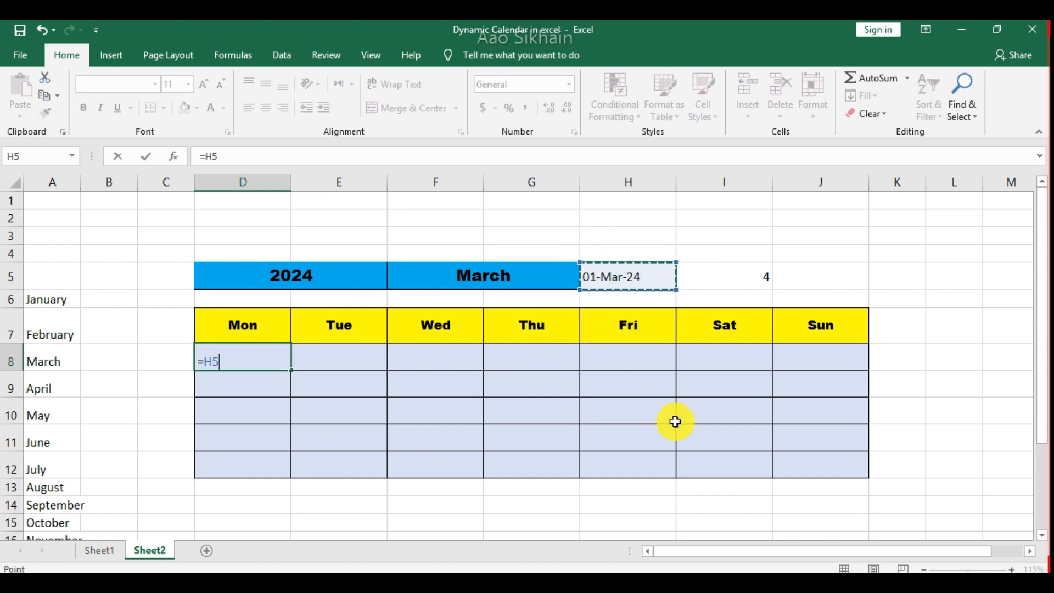
text(-)
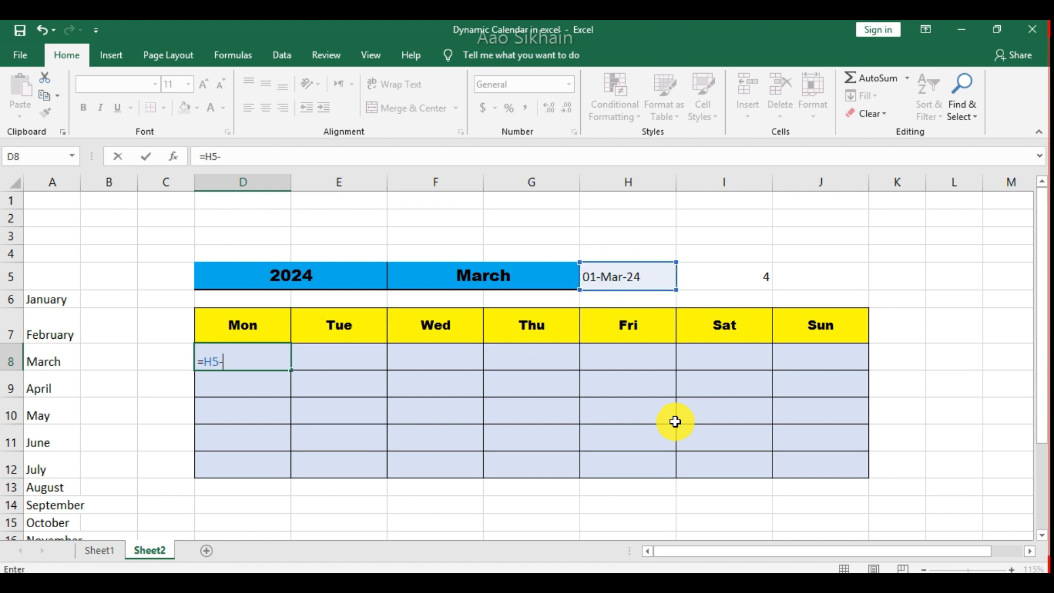
click(736, 283)
key(Return)
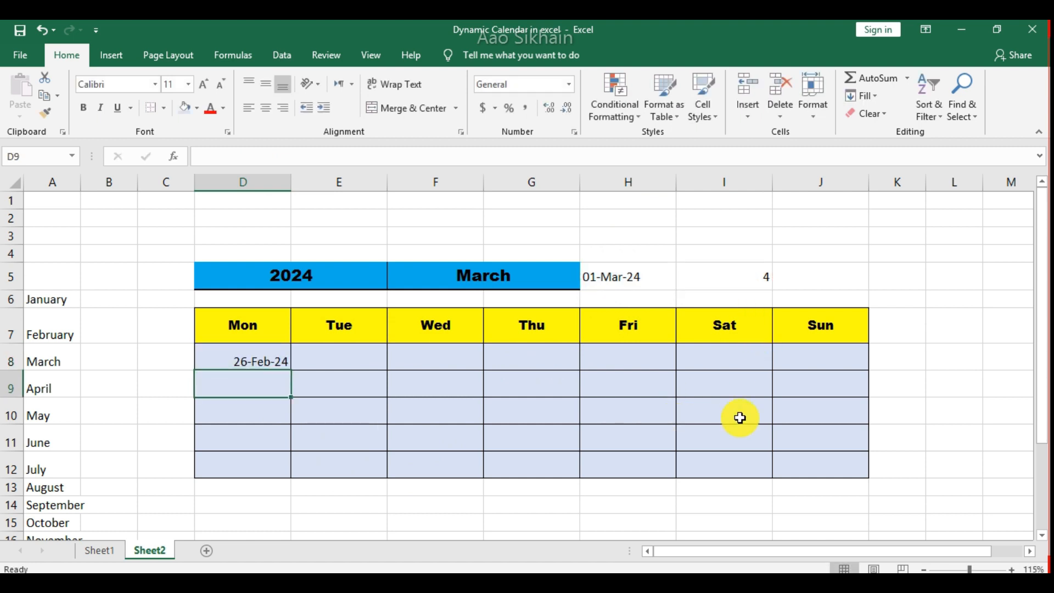
click(232, 361)
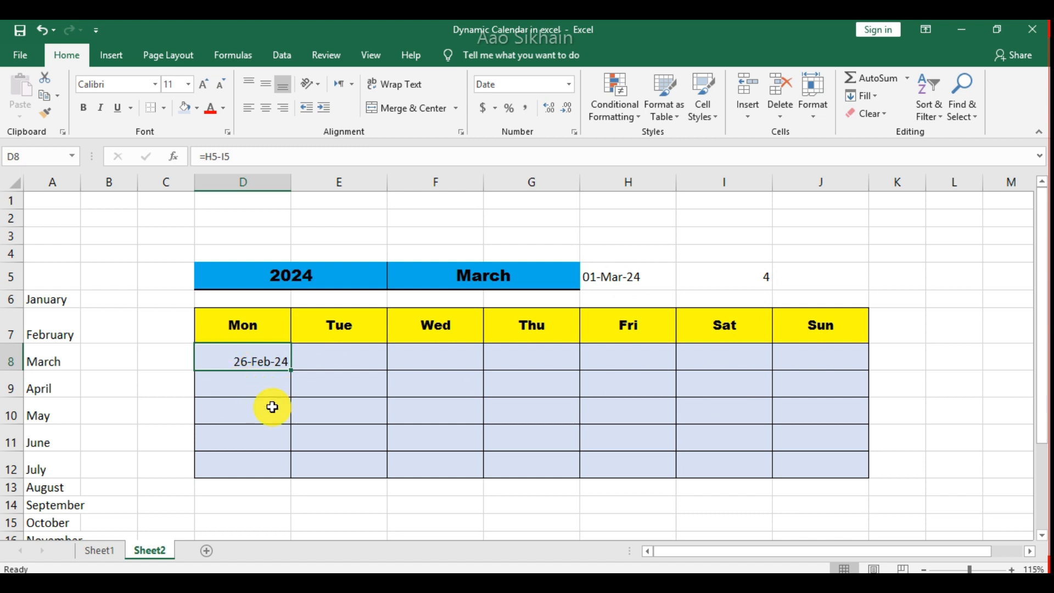
Enter =D8+1 in E8 and fill the formula across and down through J12.
click(340, 358)
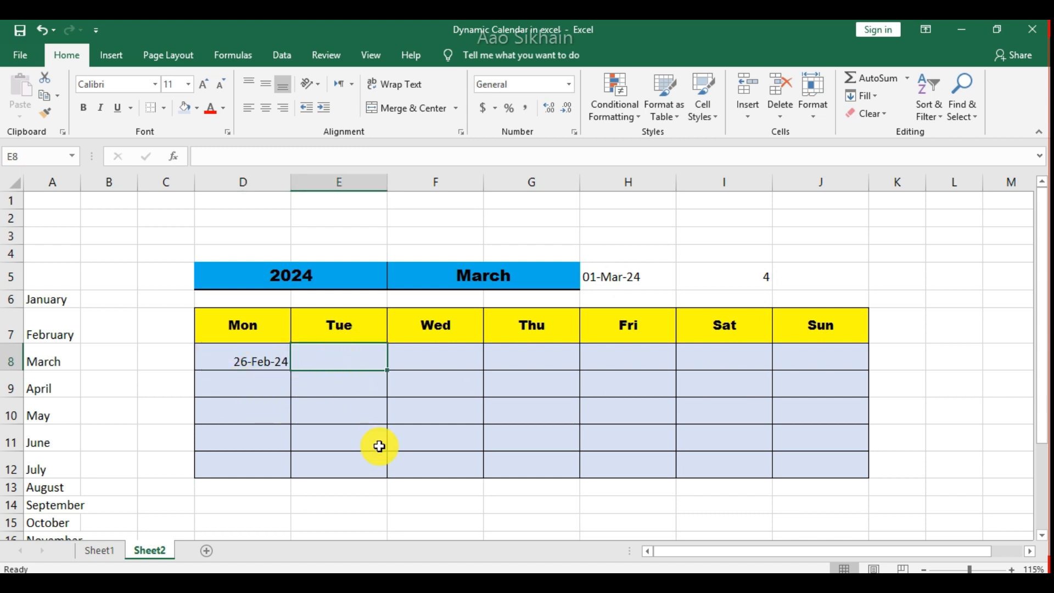
text(=)
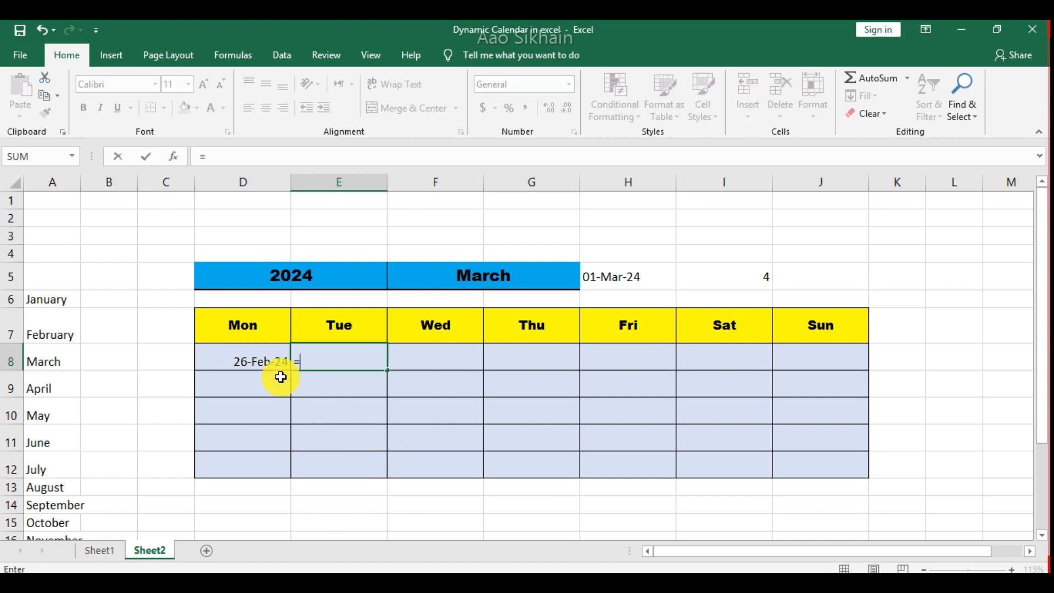
click(247, 358)
text(+1)
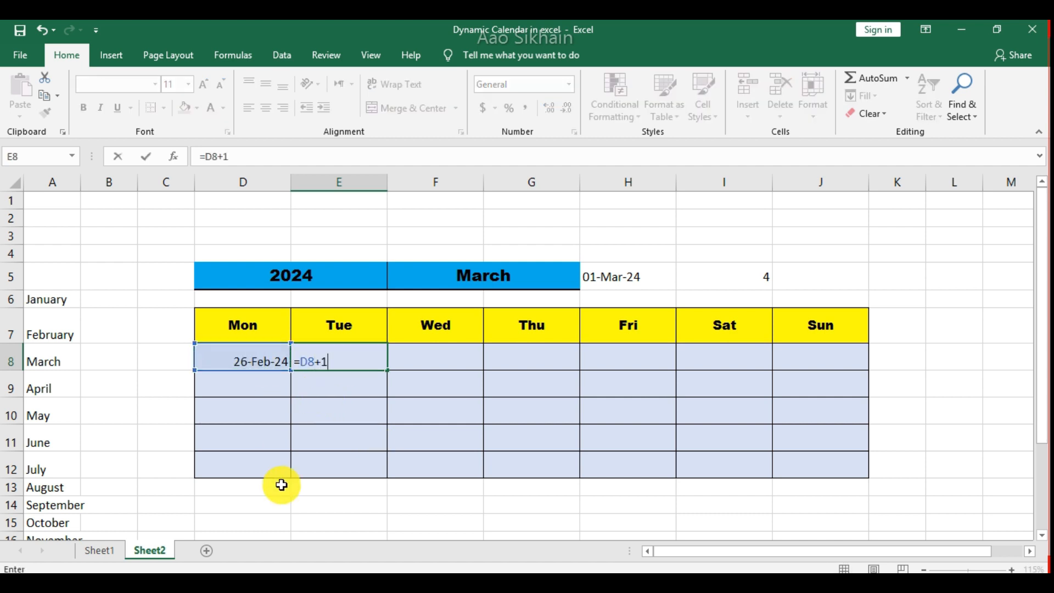
key(Return)
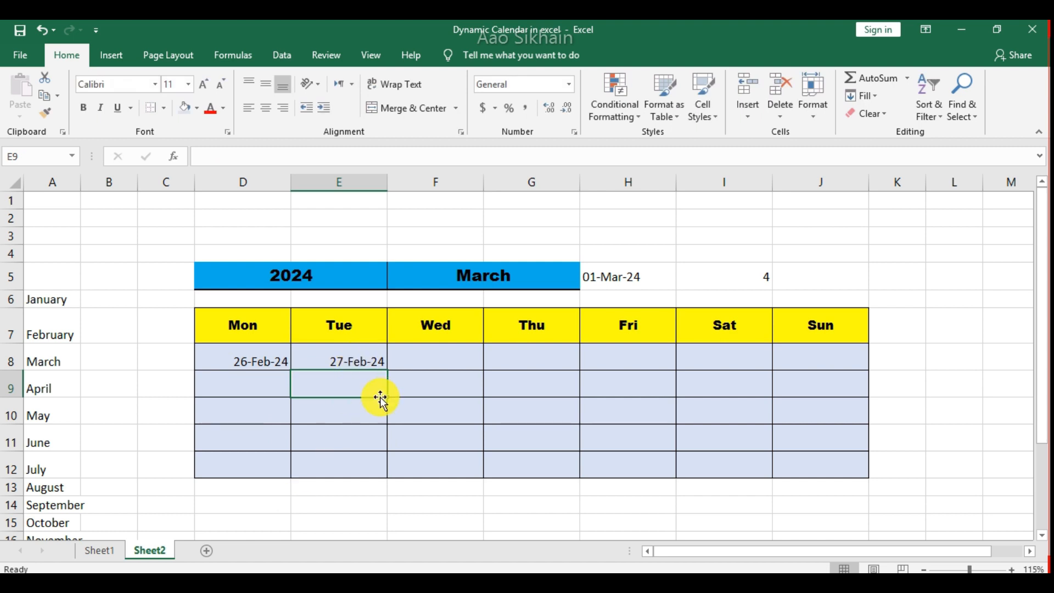
click(383, 364)
drag(389, 373, 869, 478)
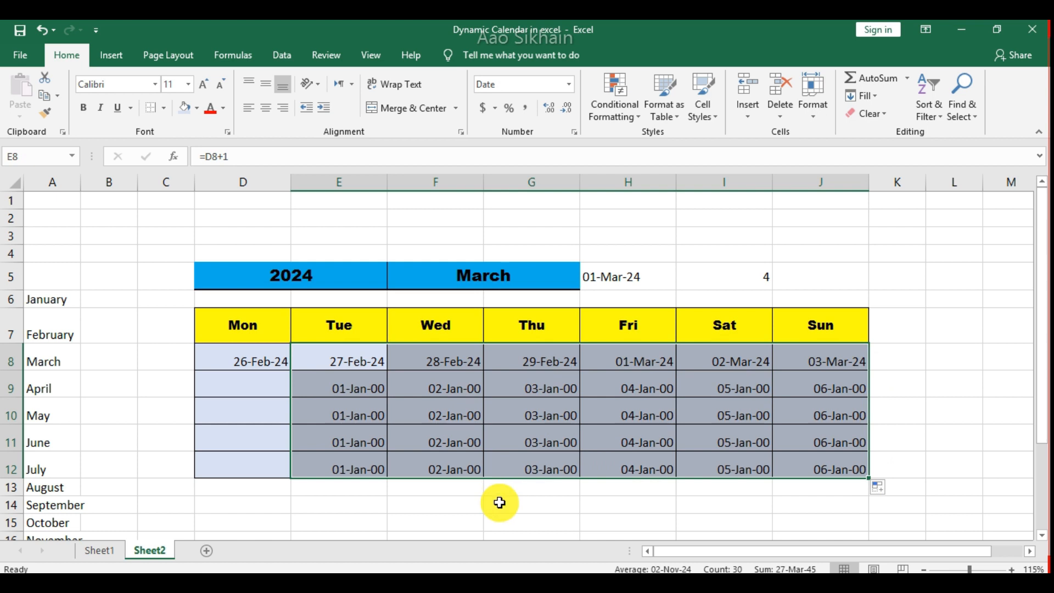
Enter =J8+1 in D9 and fill the formula down the Monday column to D12.
click(254, 384)
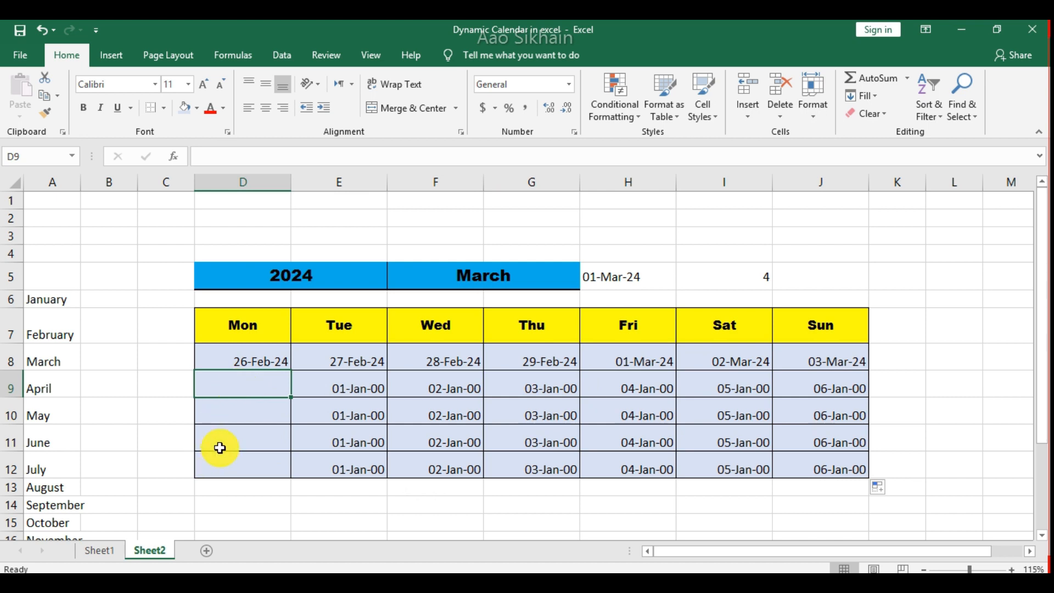
text(=)
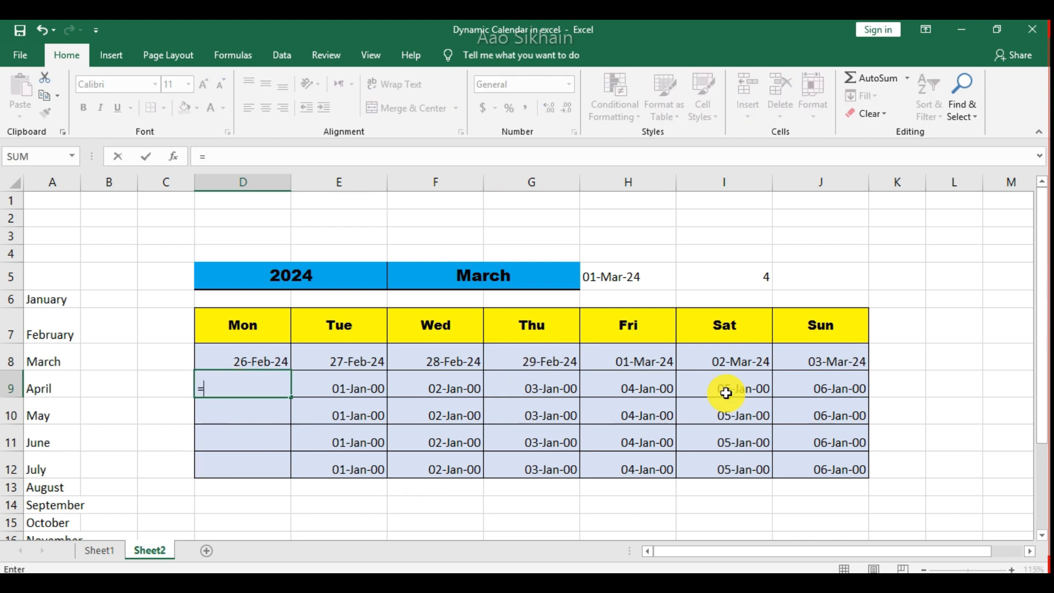
click(816, 360)
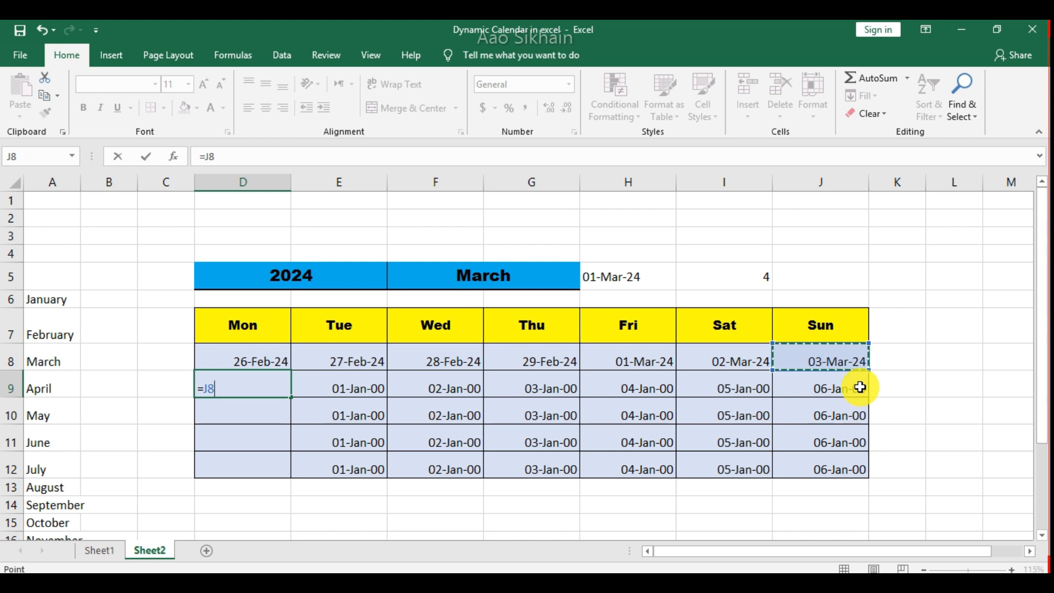
text(+)
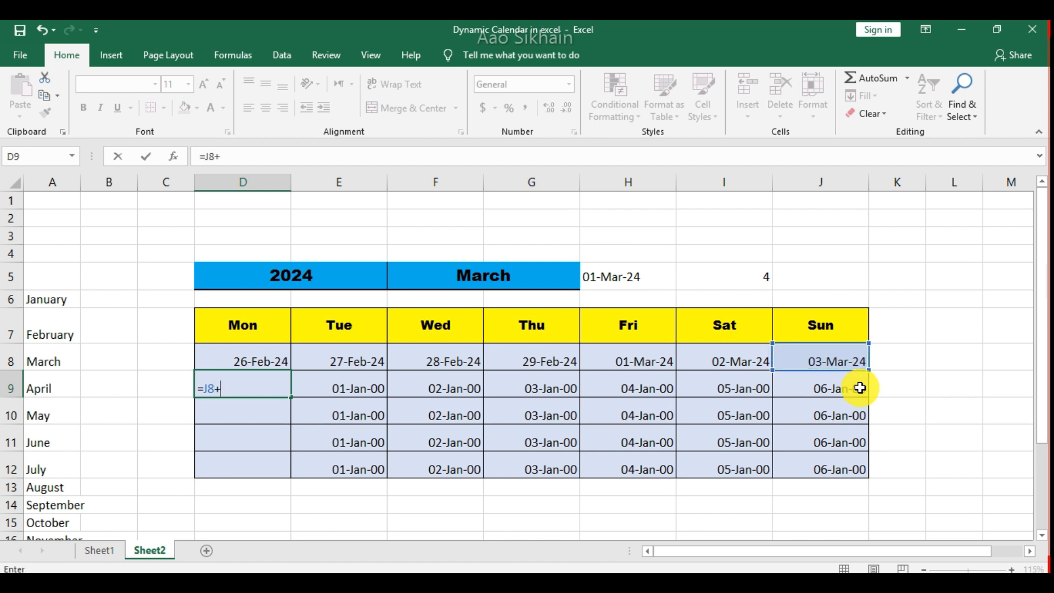
text(1)
key(Return)
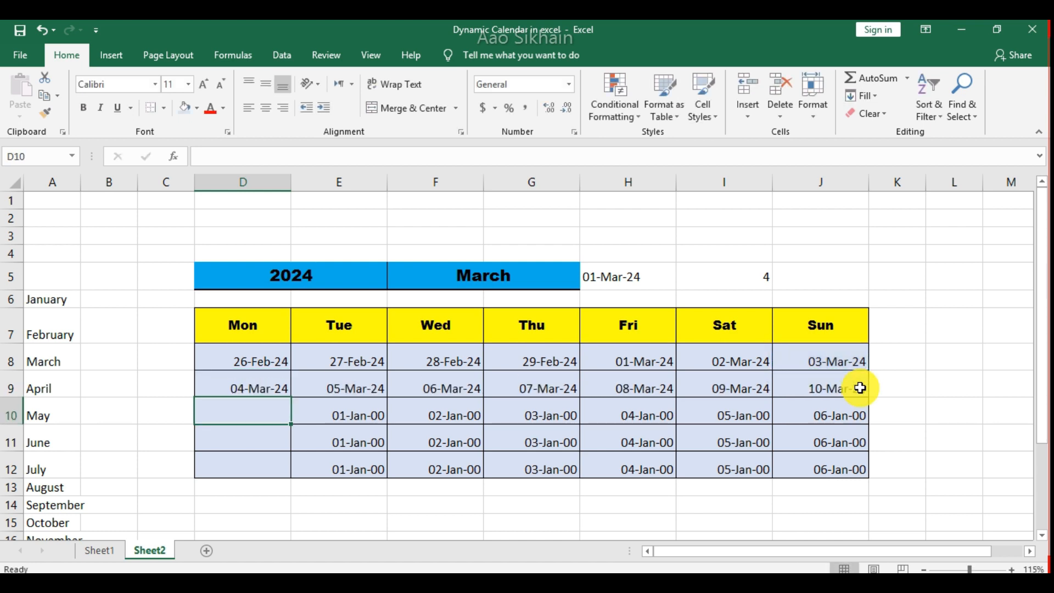
click(274, 391)
drag(290, 399, 289, 476)
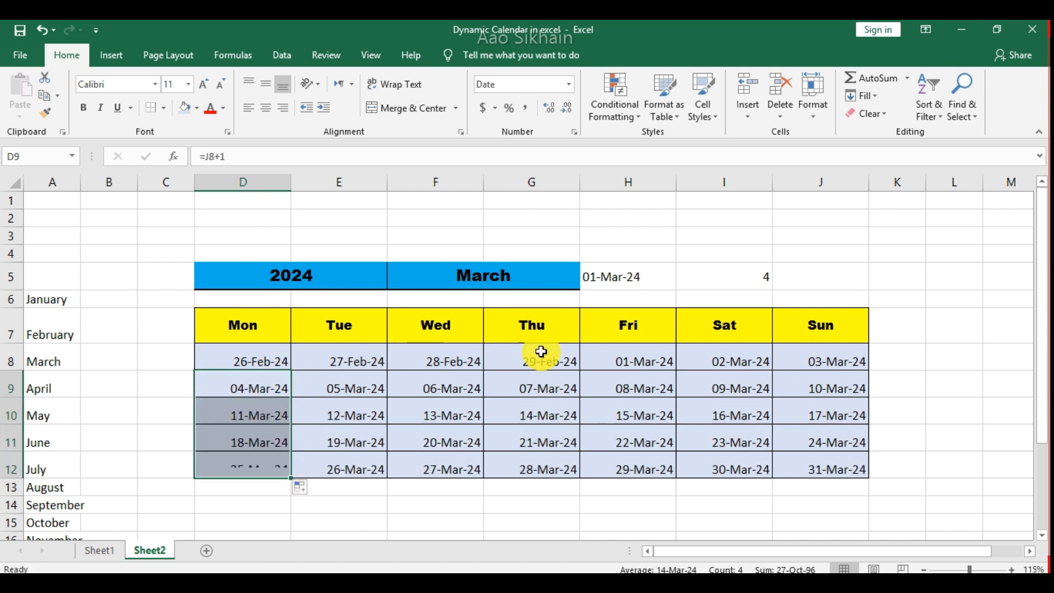
click(607, 502)
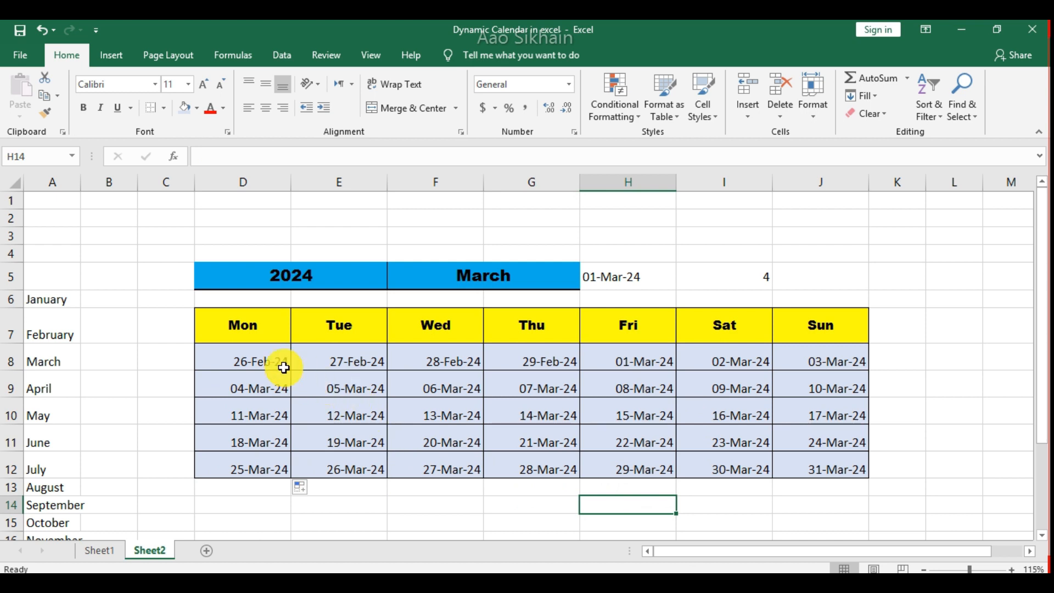
Apply the custom number format d to the calendar dates D8:J12 so only day numbers show.
drag(266, 351, 808, 468)
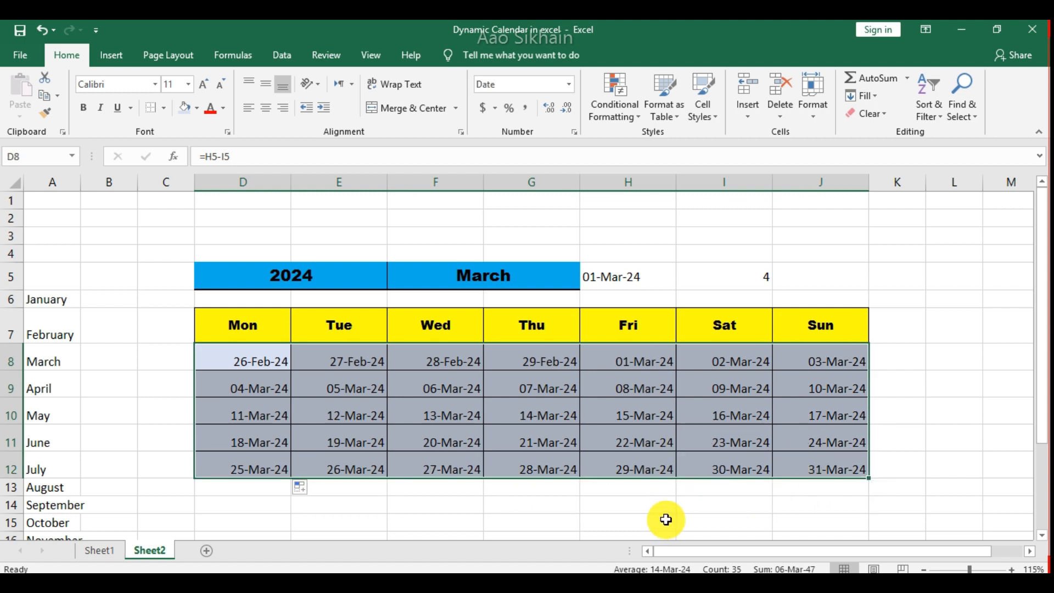
key(ctrl+1)
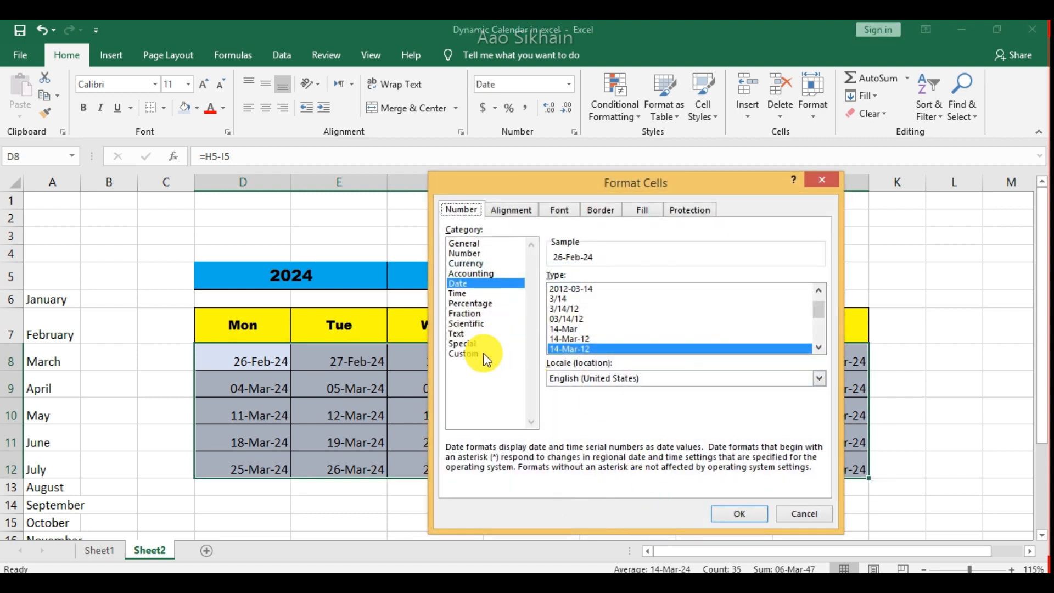
click(481, 354)
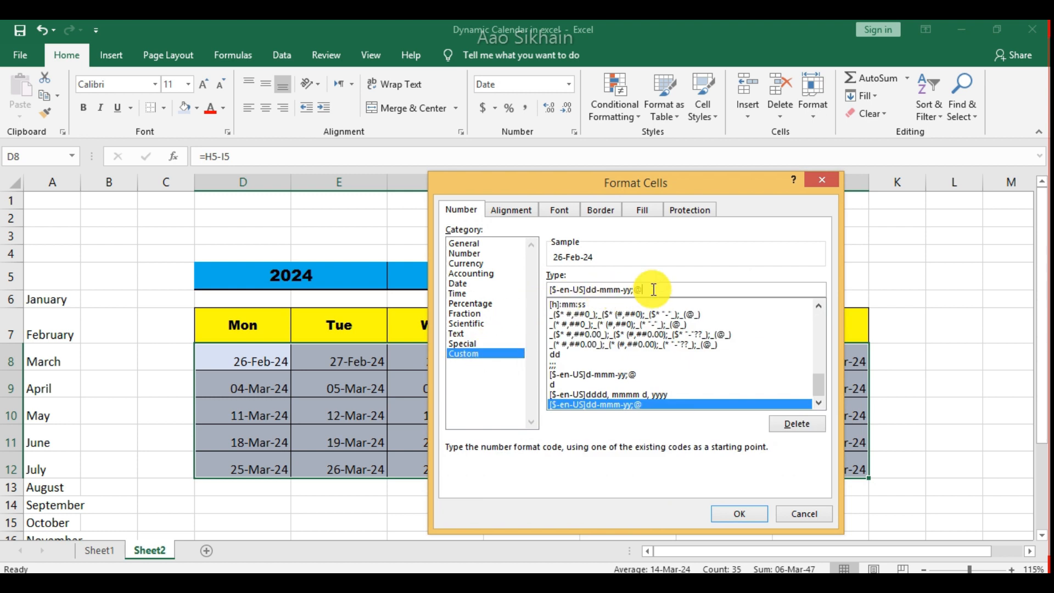
key(BackSpace)
key(BackSpace)
key(BackSpace)
key(BackSpace)
key(BackSpace)
key(BackSpace)
key(BackSpace)
key(BackSpace)
key(BackSpace)
key(BackSpace)
key(BackSpace)
key(BackSpace)
key(BackSpace)
key(BackSpace)
key(BackSpace)
key(BackSpace)
text(d)
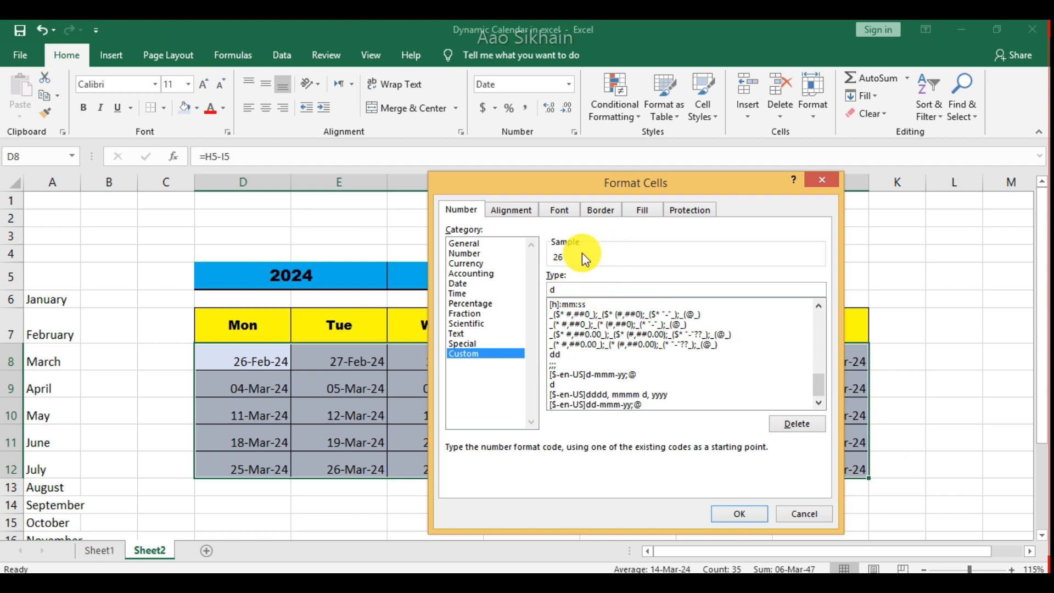
click(729, 514)
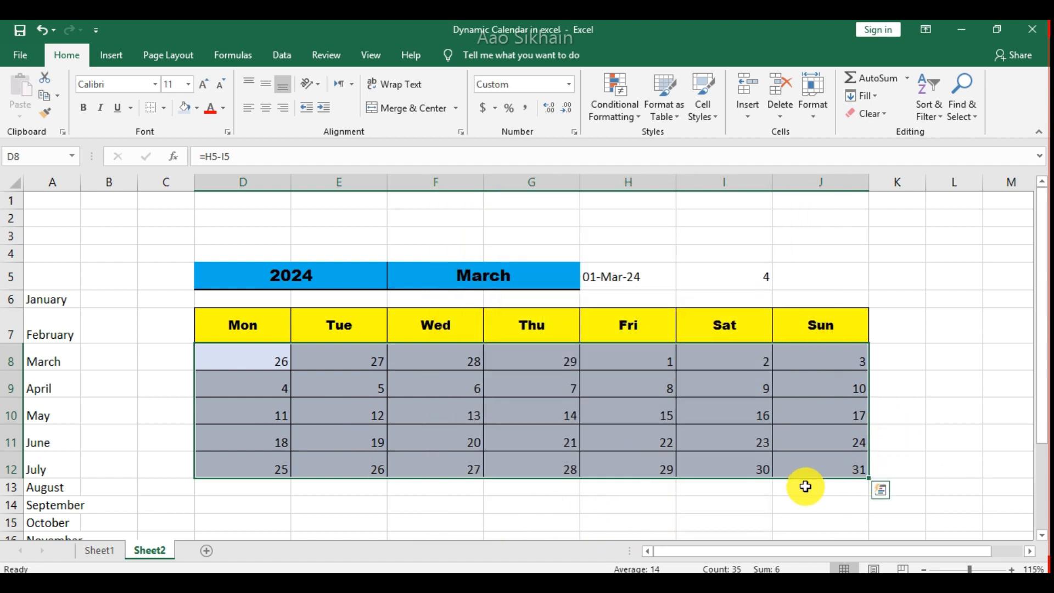
Center the calendar dates D8:J12 horizontally and vertically and set their font to Arial Black.
click(262, 110)
click(263, 85)
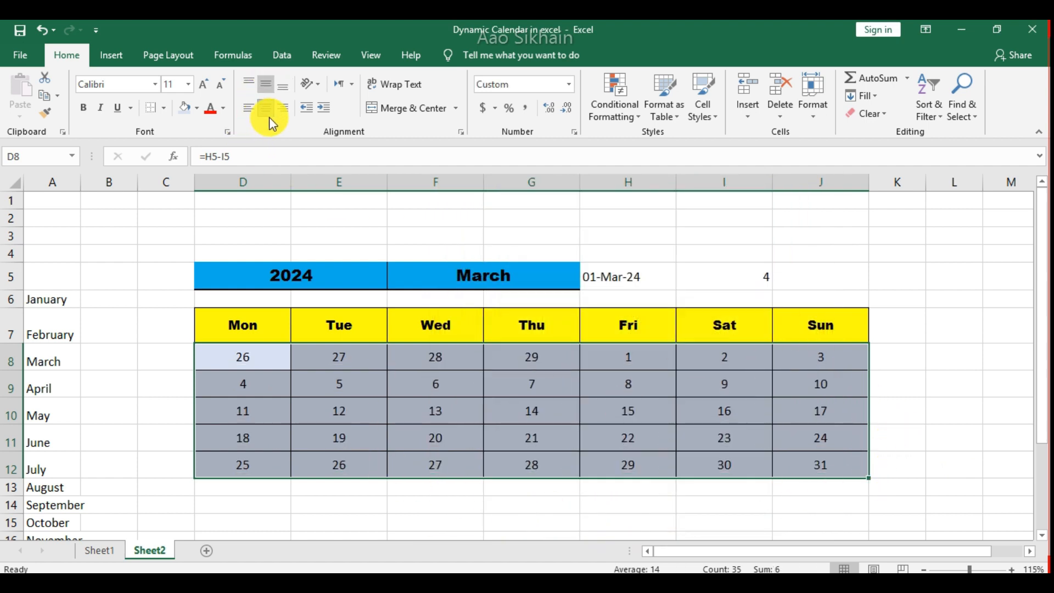
click(154, 85)
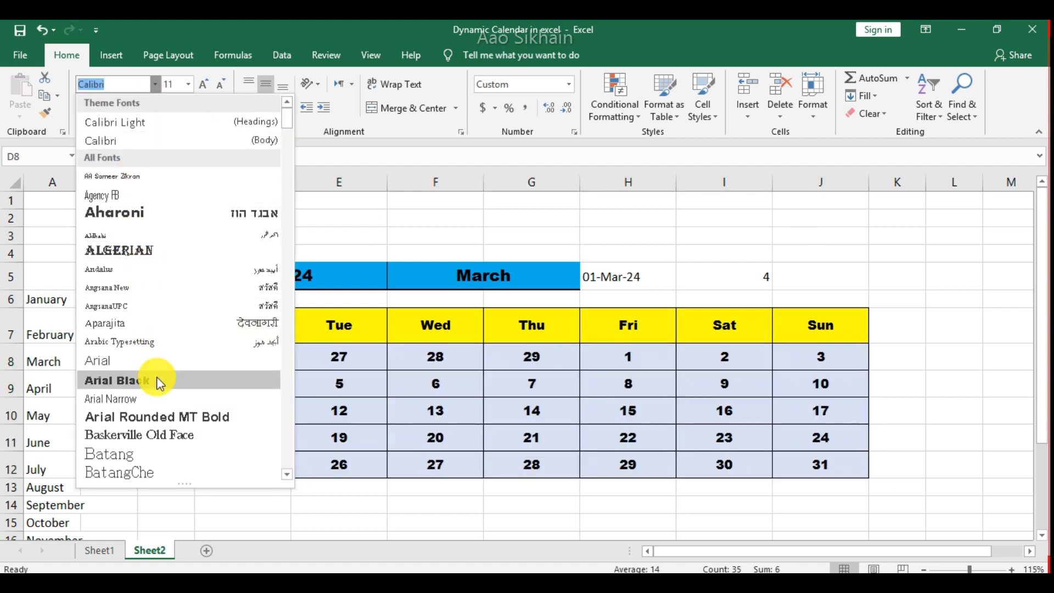
click(156, 378)
click(148, 316)
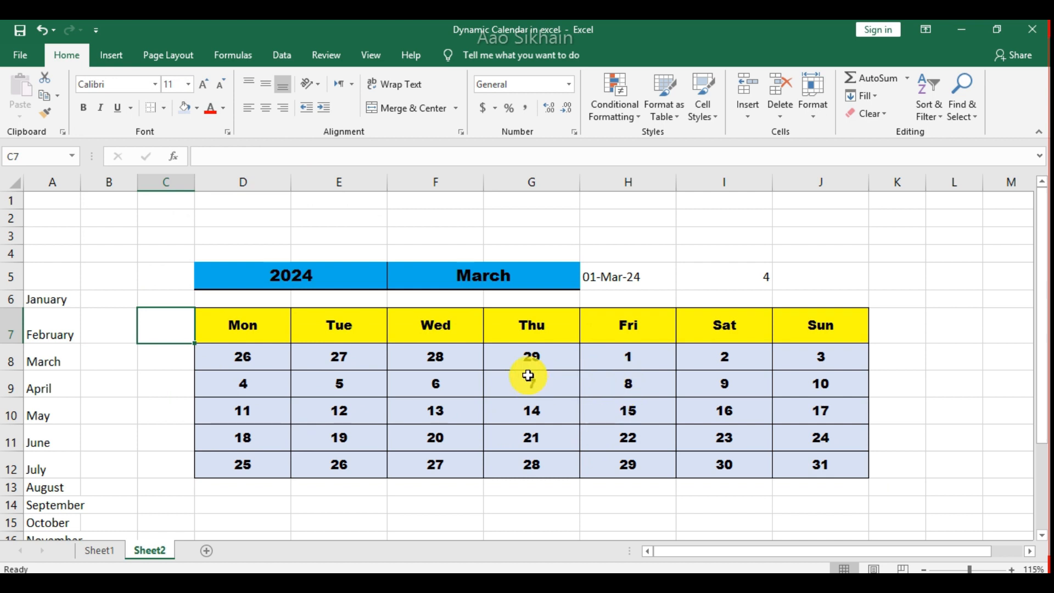
Choose June from the month dropdown in F5 and check the previous month's dates in D8:H8.
click(529, 271)
click(585, 274)
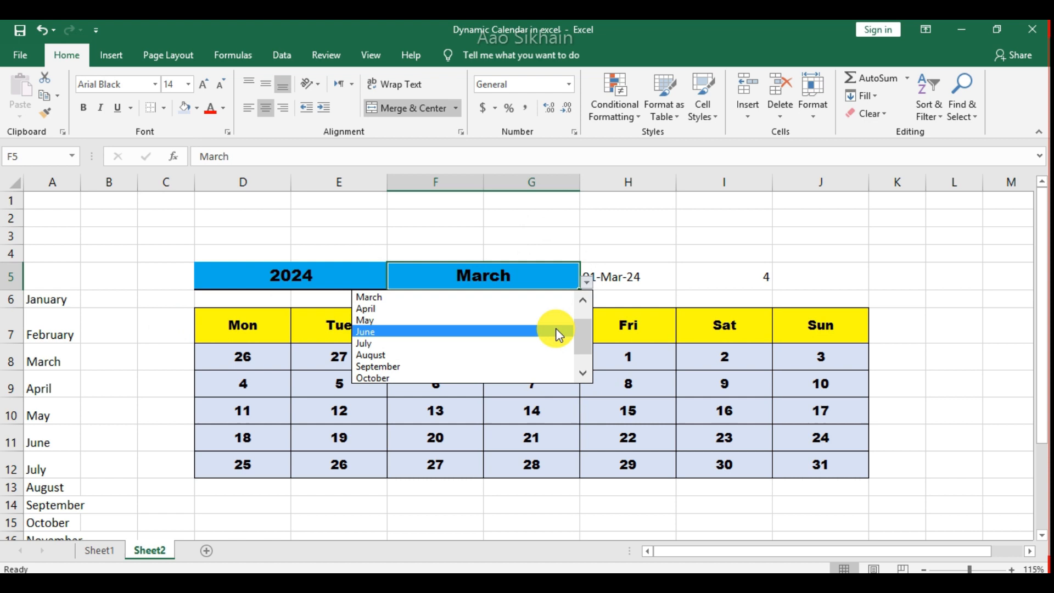
click(558, 332)
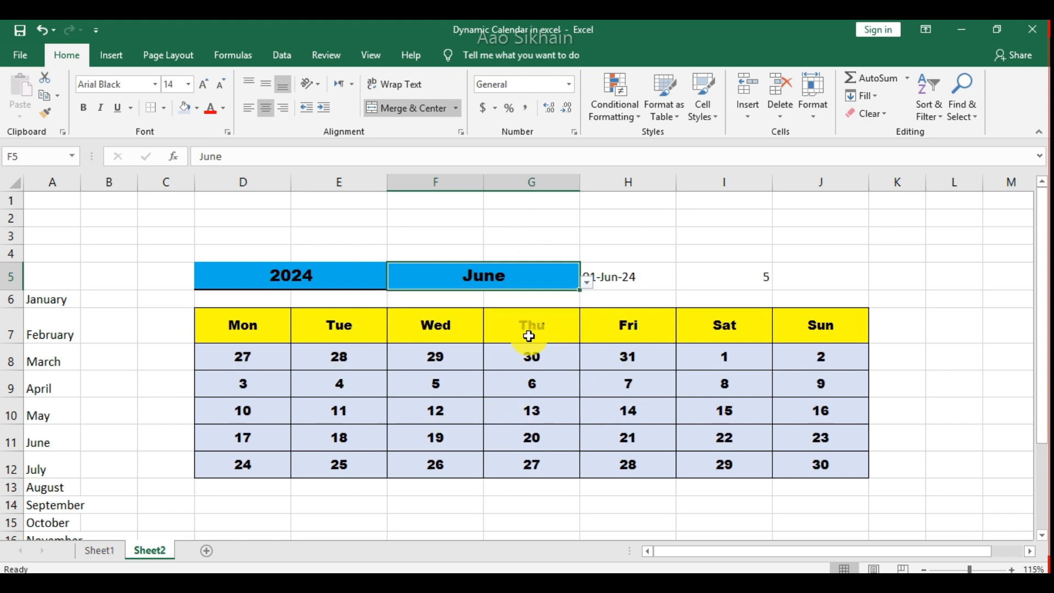
click(721, 364)
drag(608, 358, 272, 360)
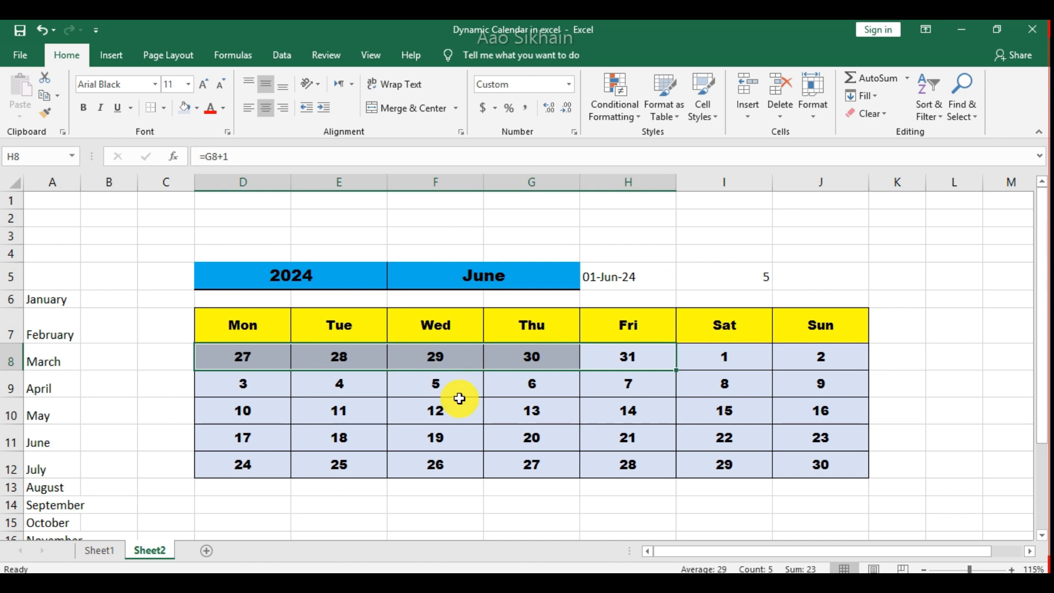
click(453, 403)
Start a new conditional formatting rule for D8:J12 that uses a formula to determine which cells to format.
mouse_move(267, 356)
mouse_down()
mouse_move(483, 372)
mouse_move(778, 461)
mouse_up()
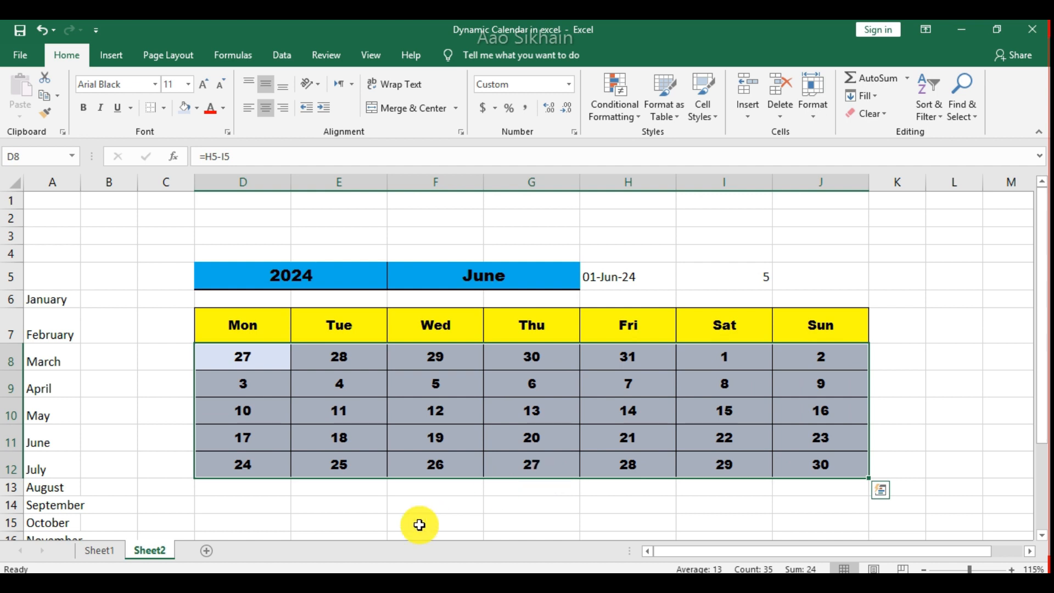
click(608, 113)
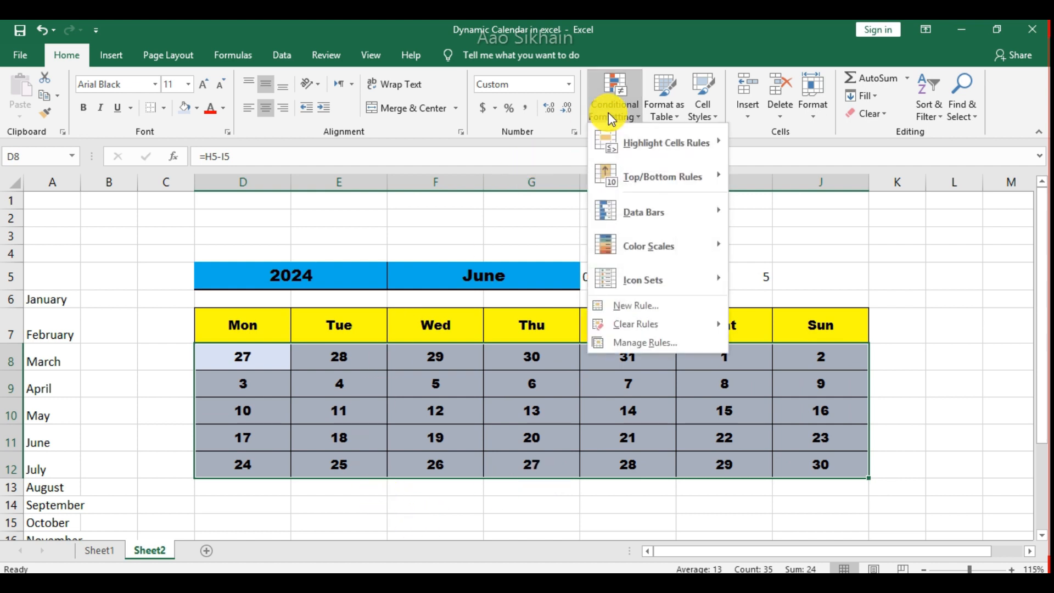
click(692, 307)
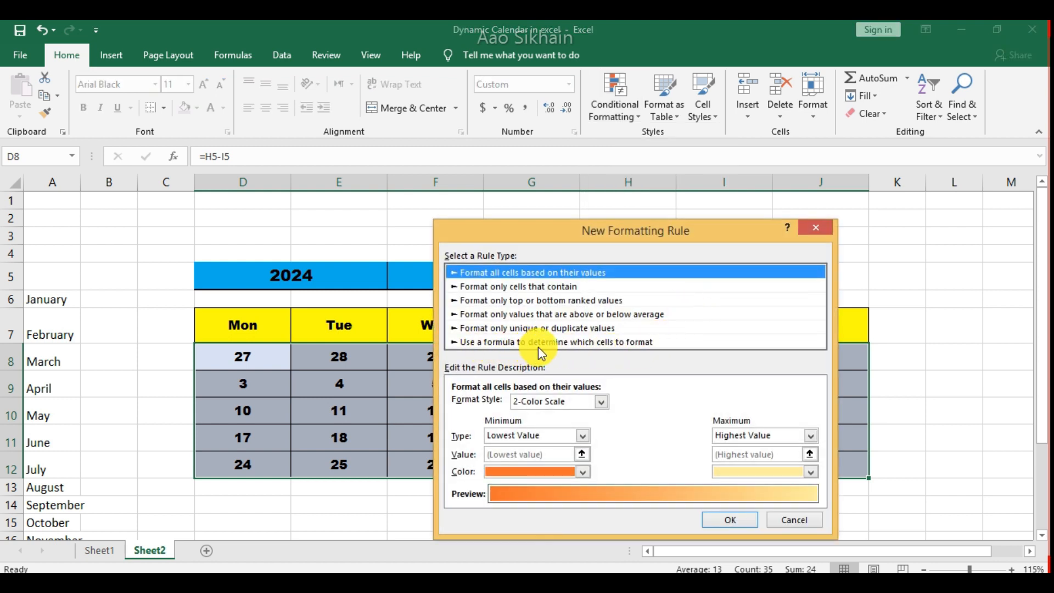
click(643, 342)
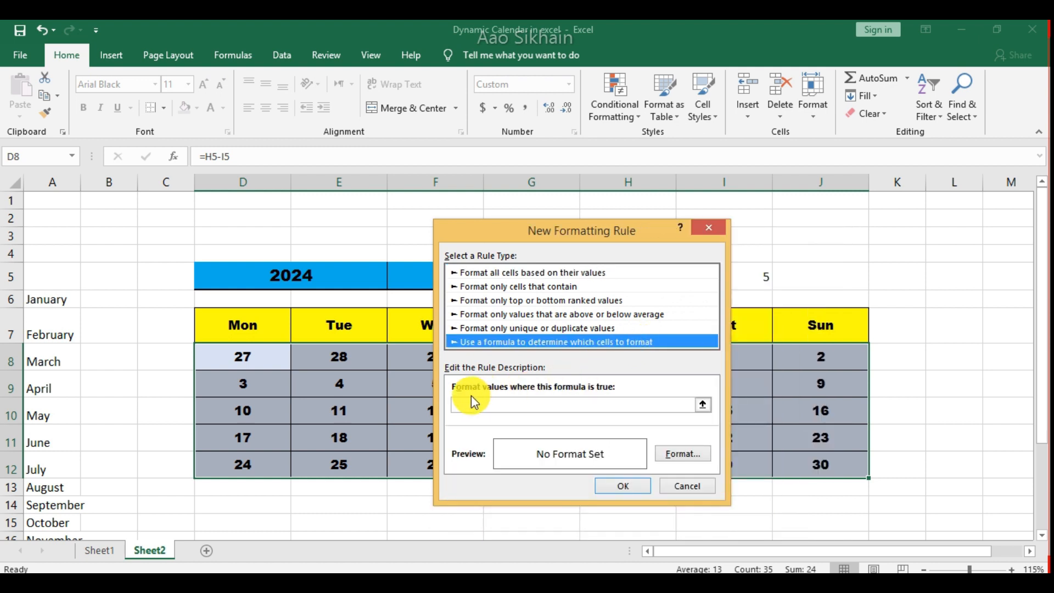
Enter the rule formula =D8<$H$5, with a relative D8 reference, to match dates before the month's first day.
click(508, 404)
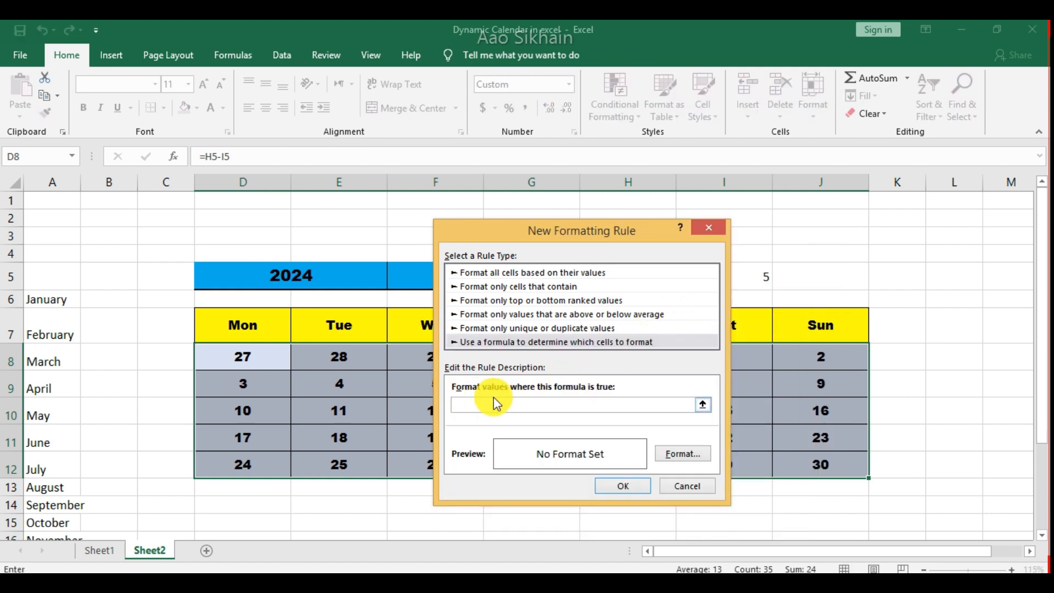
text(=)
click(270, 361)
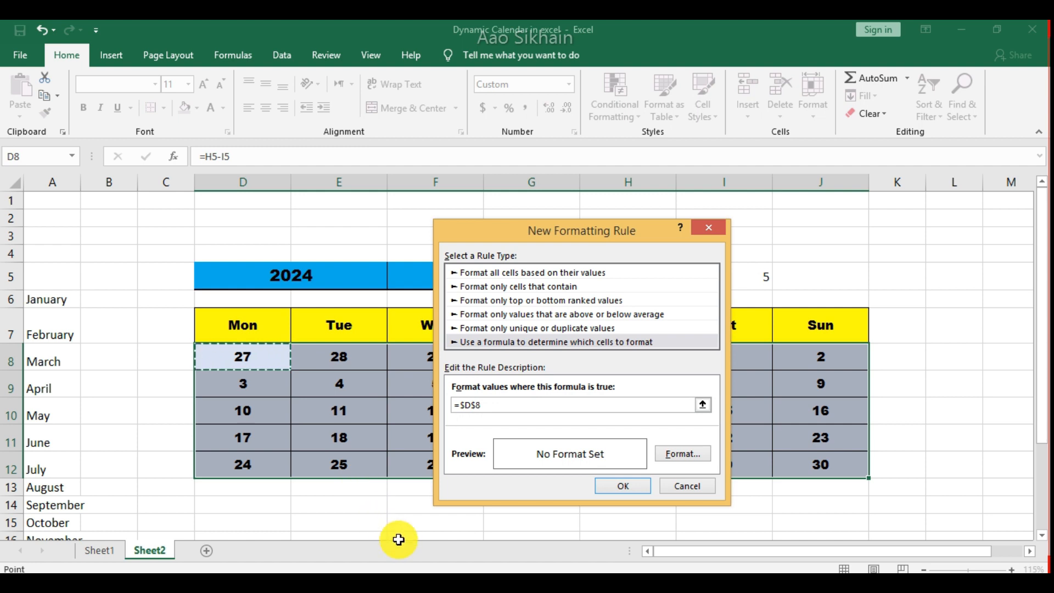
key(F4)
key(F4)
key(F4)
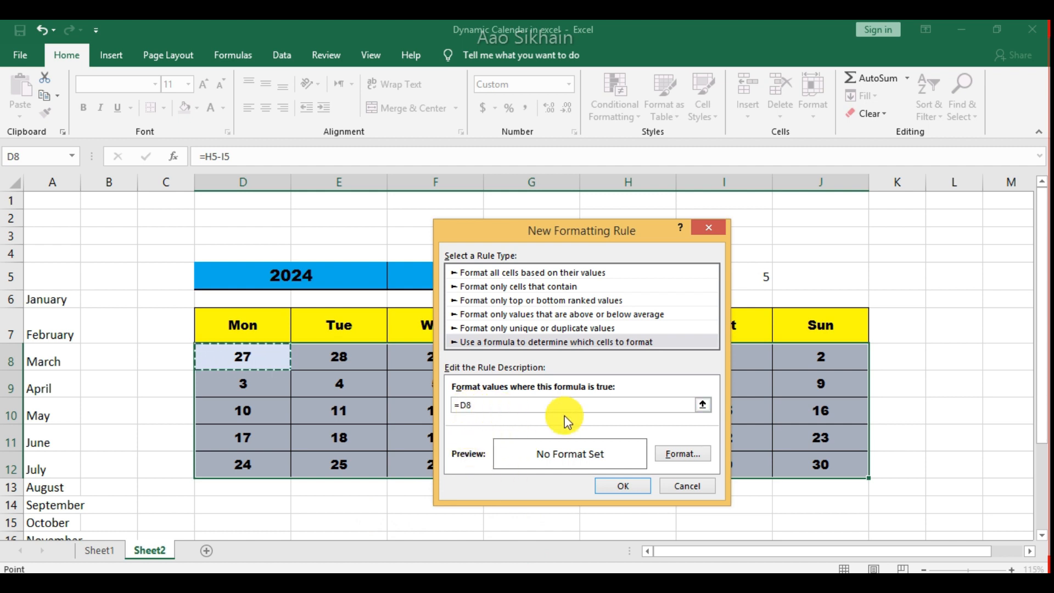
drag(572, 233, 638, 252)
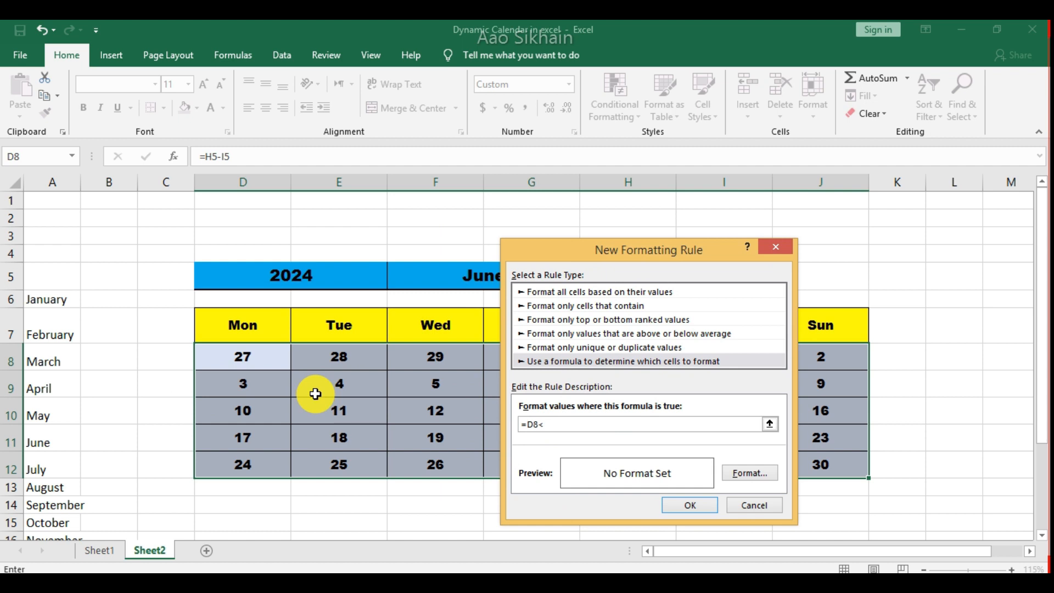
drag(604, 251, 799, 233)
click(631, 275)
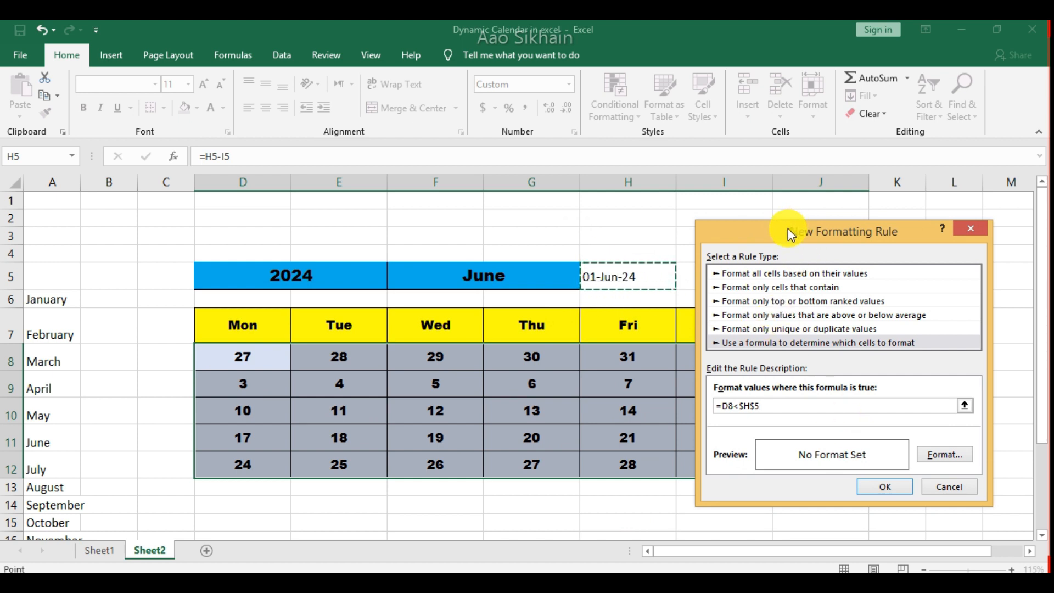
Give the rule a very light grey fill and a light grey font color, and apply it to the calendar.
drag(790, 233, 564, 234)
click(701, 453)
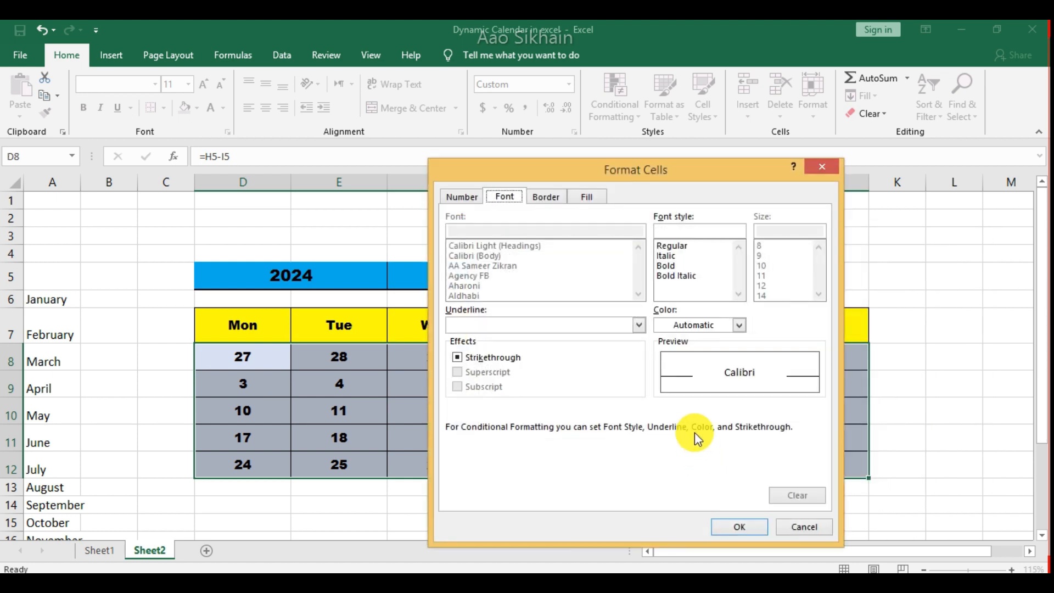
click(587, 197)
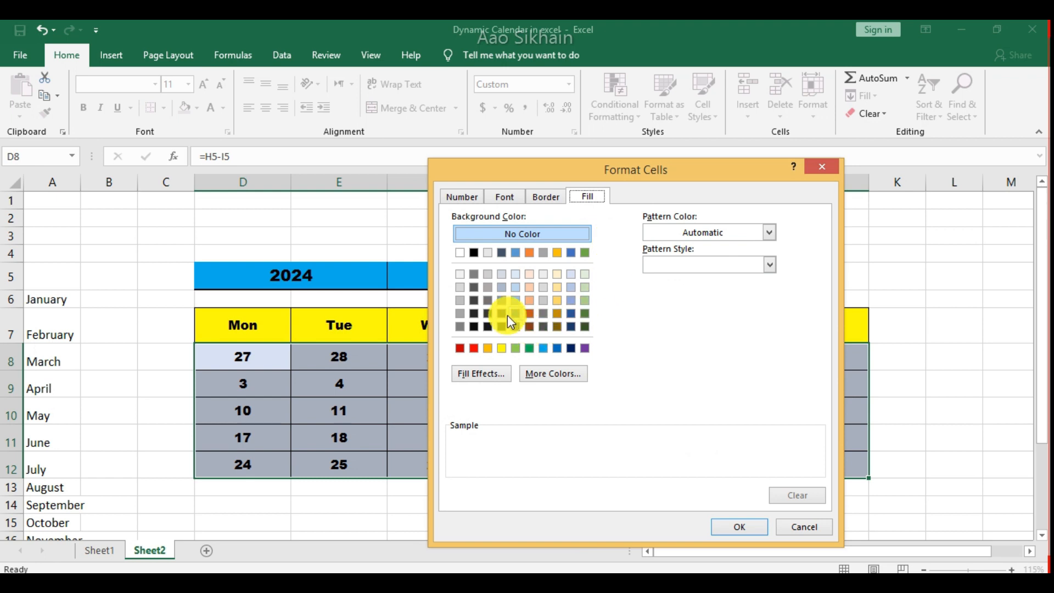
click(461, 287)
click(459, 274)
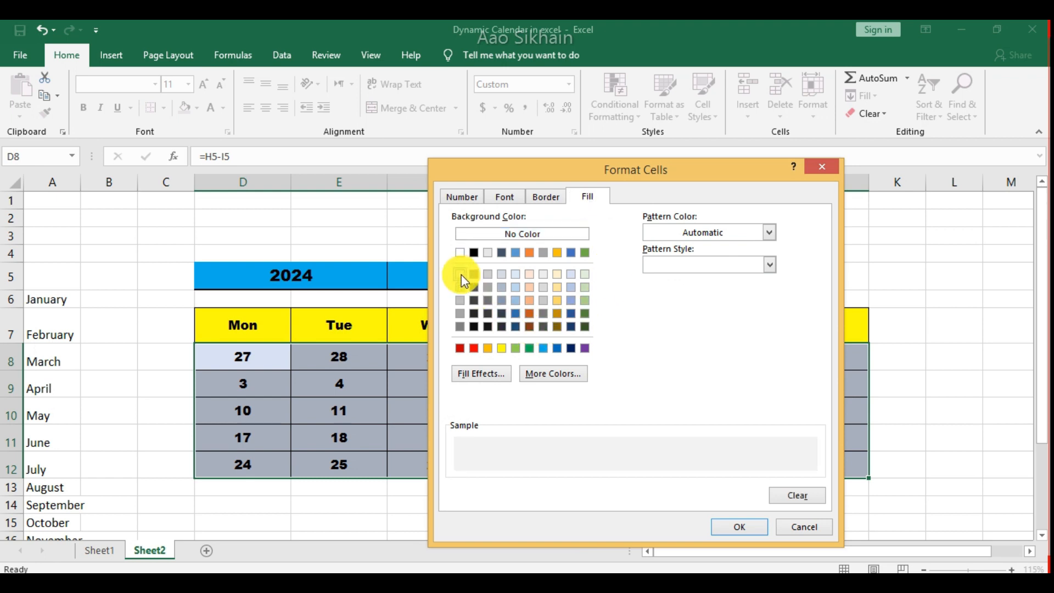
click(519, 200)
click(737, 326)
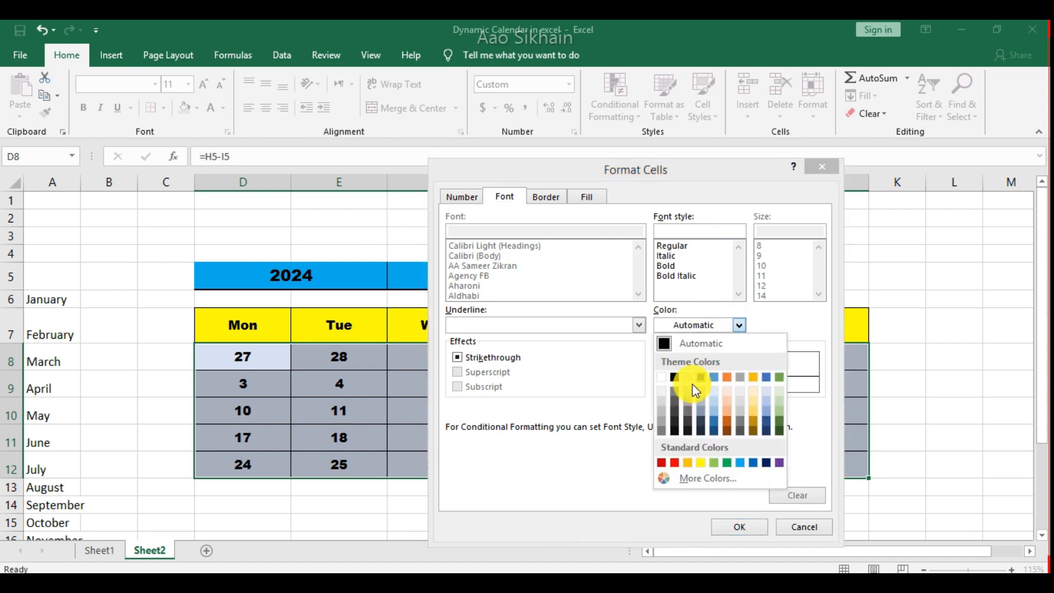
click(664, 395)
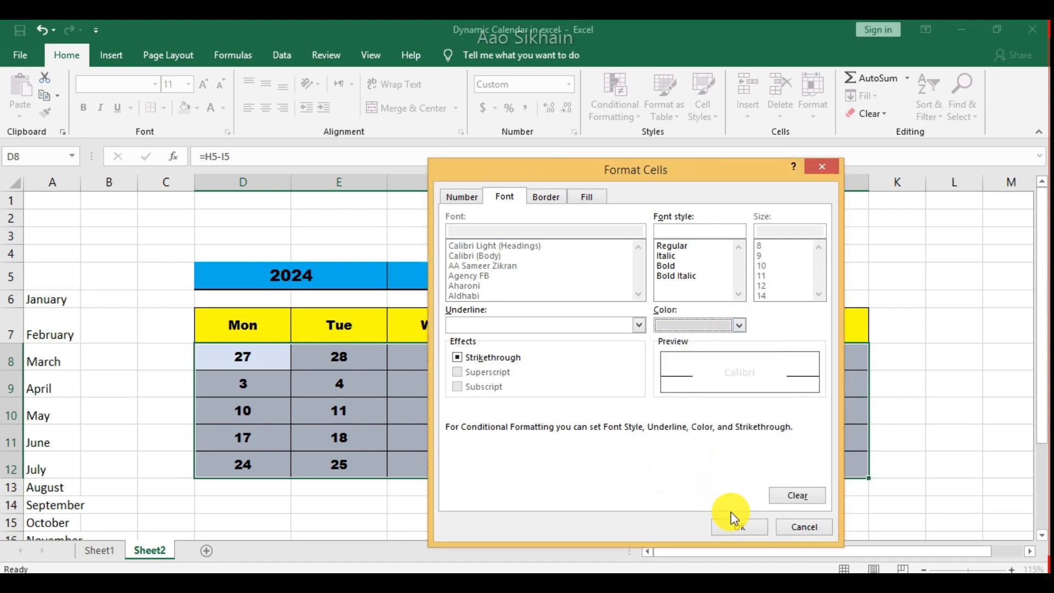
click(738, 527)
click(665, 481)
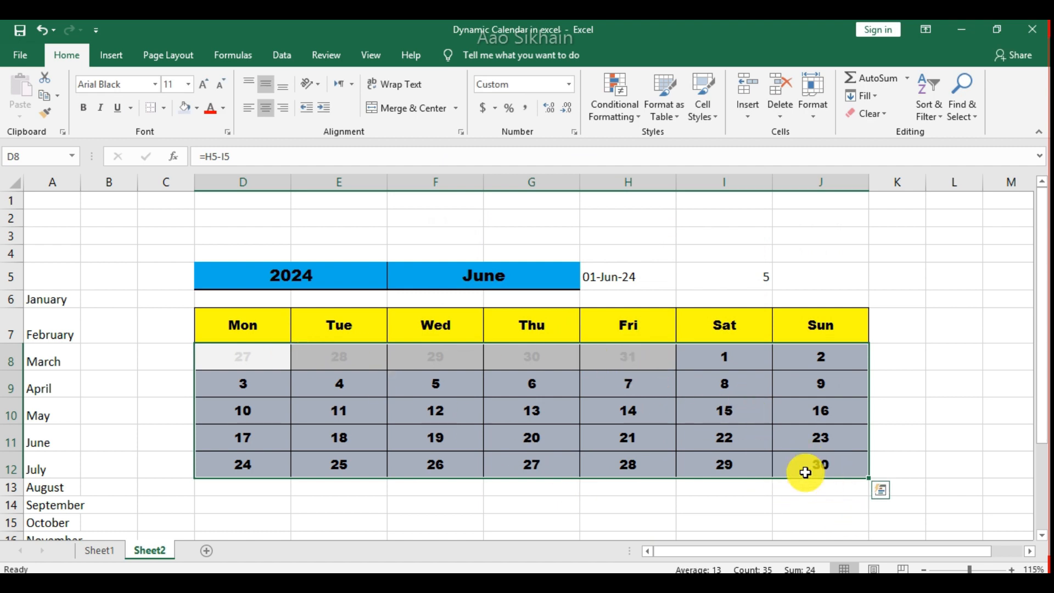
Choose October from the month dropdown in F5 and check the next month's dates starting at H12.
click(623, 284)
click(569, 281)
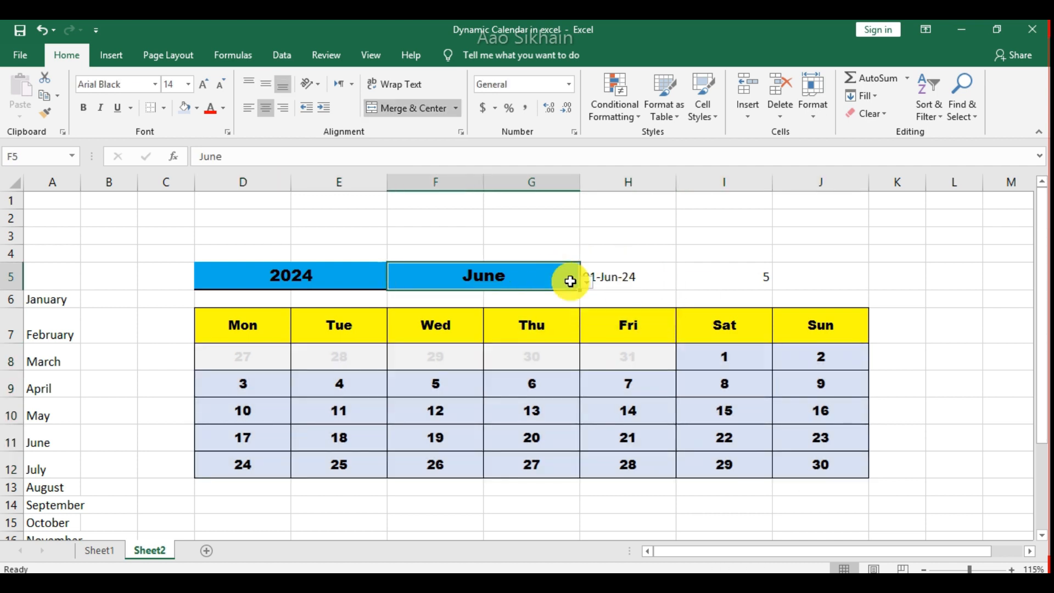
click(585, 282)
click(509, 356)
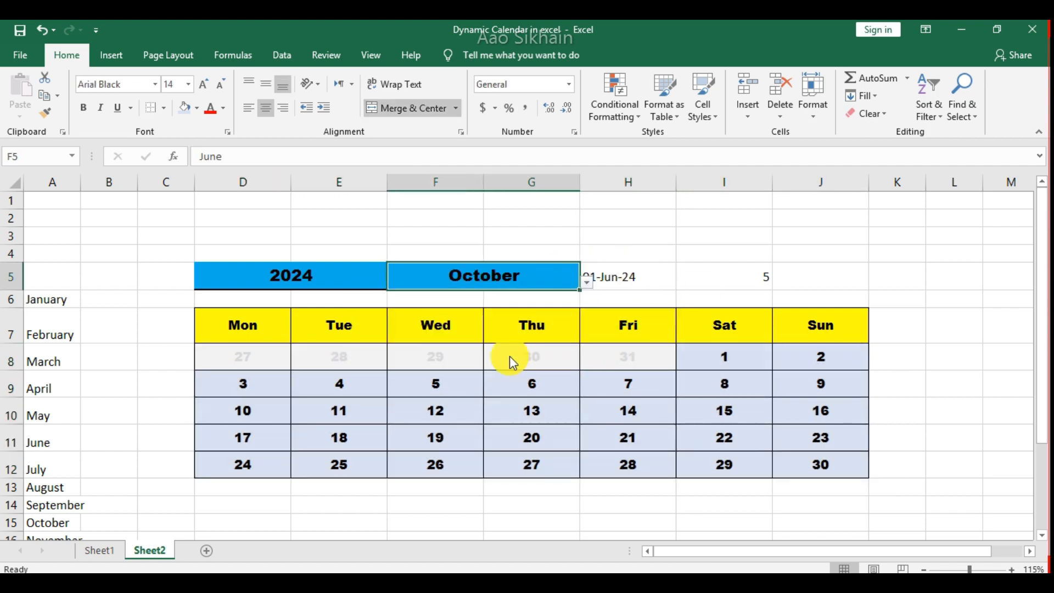
click(592, 473)
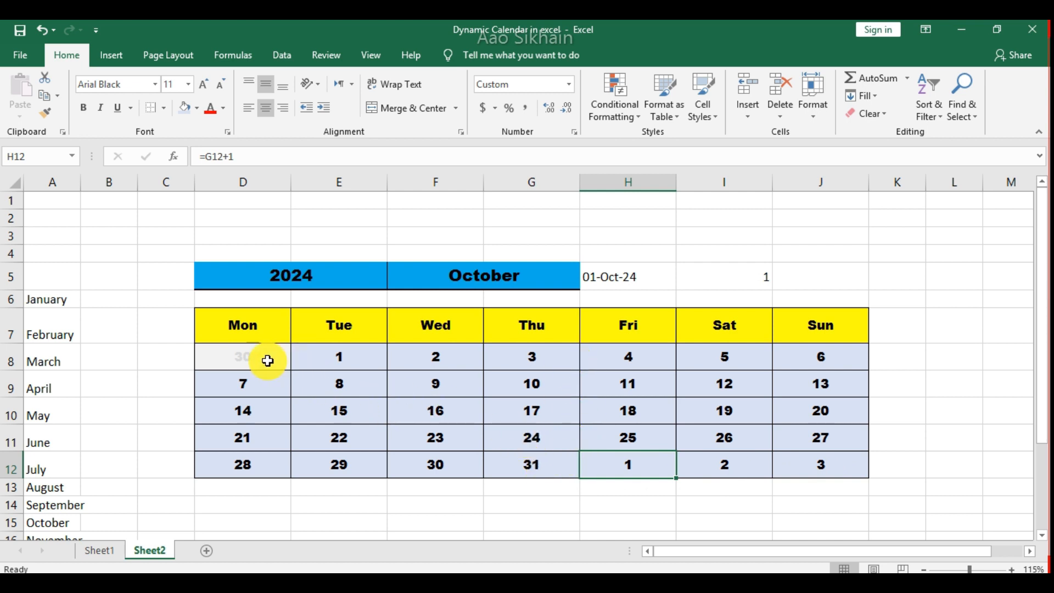
Start a second formula-based conditional formatting rule for the calendar dates D8:J12.
drag(262, 361, 807, 453)
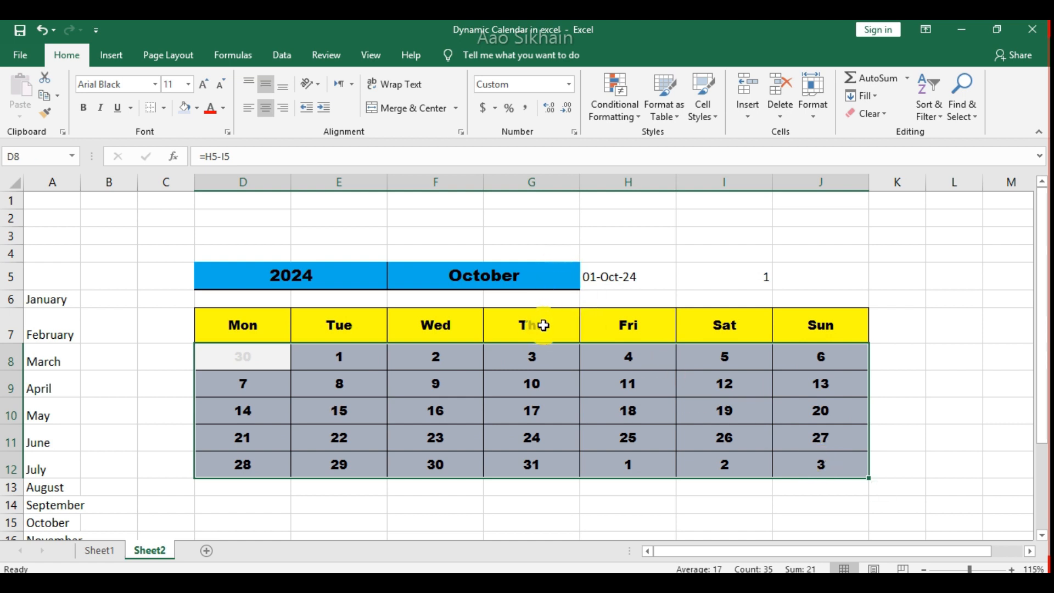
click(611, 92)
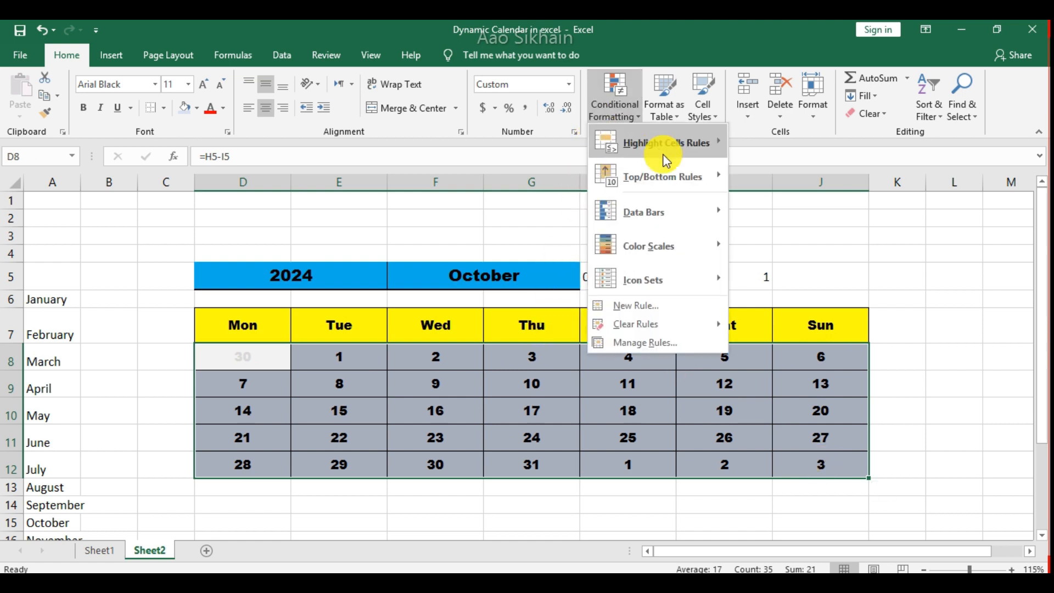
click(670, 309)
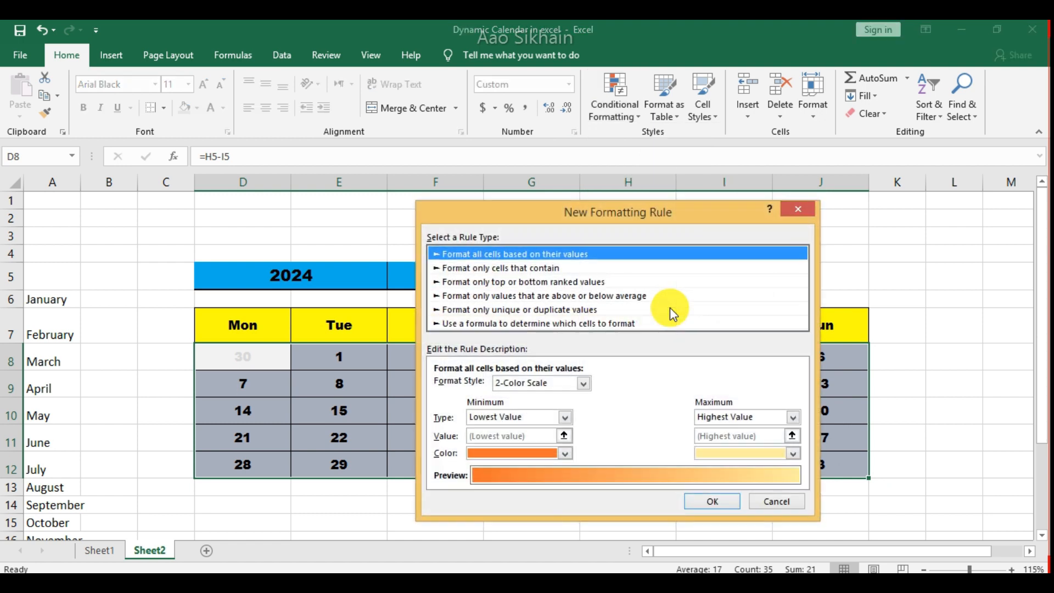
click(591, 324)
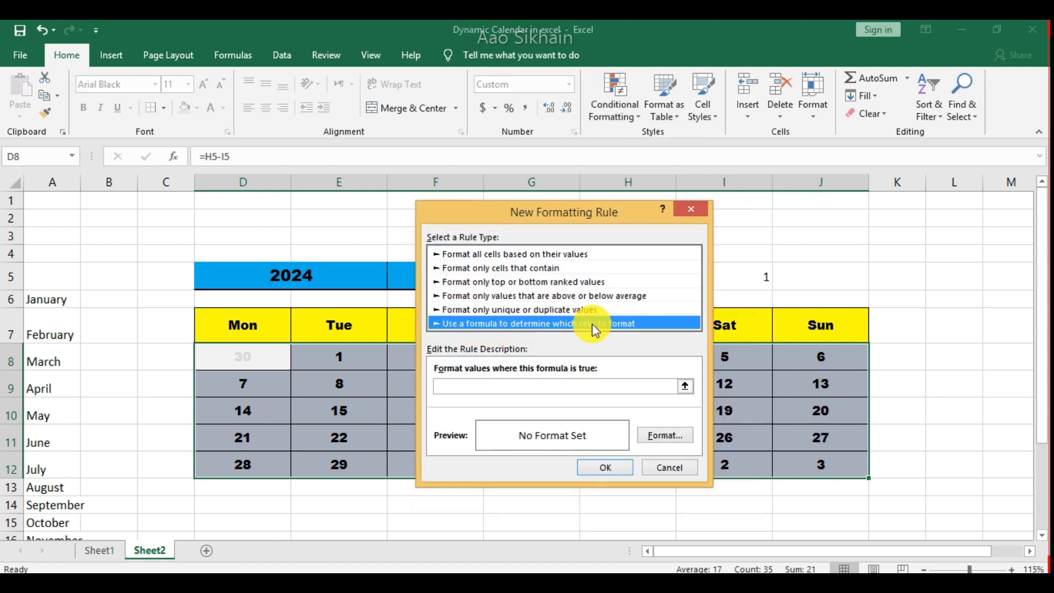
Enter the rule formula =D8>eomonth($H$5,0), with a relative D8 reference, to match dates after the month's last day.
click(493, 385)
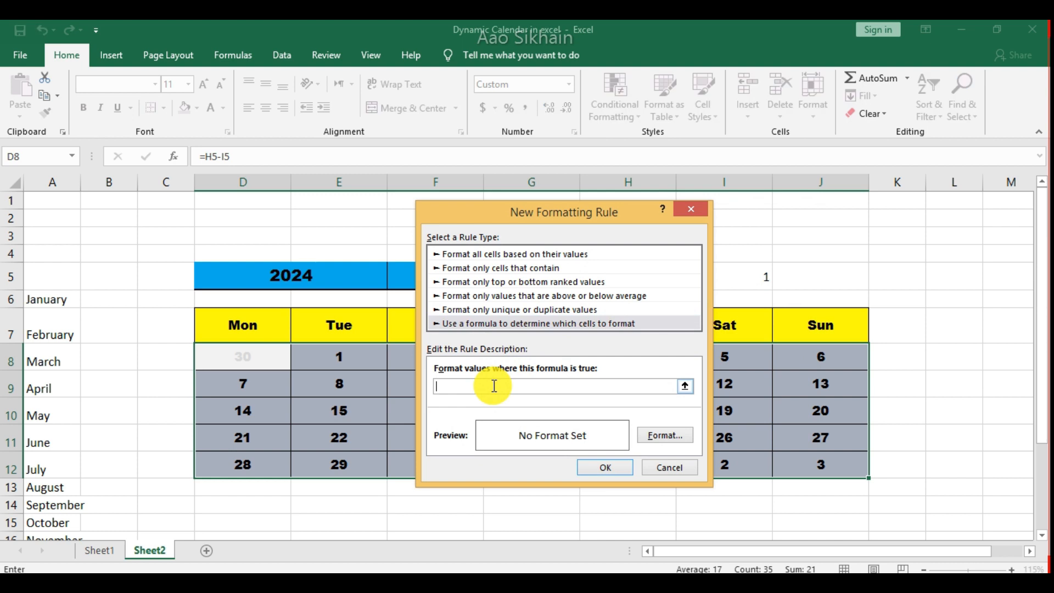
click(273, 358)
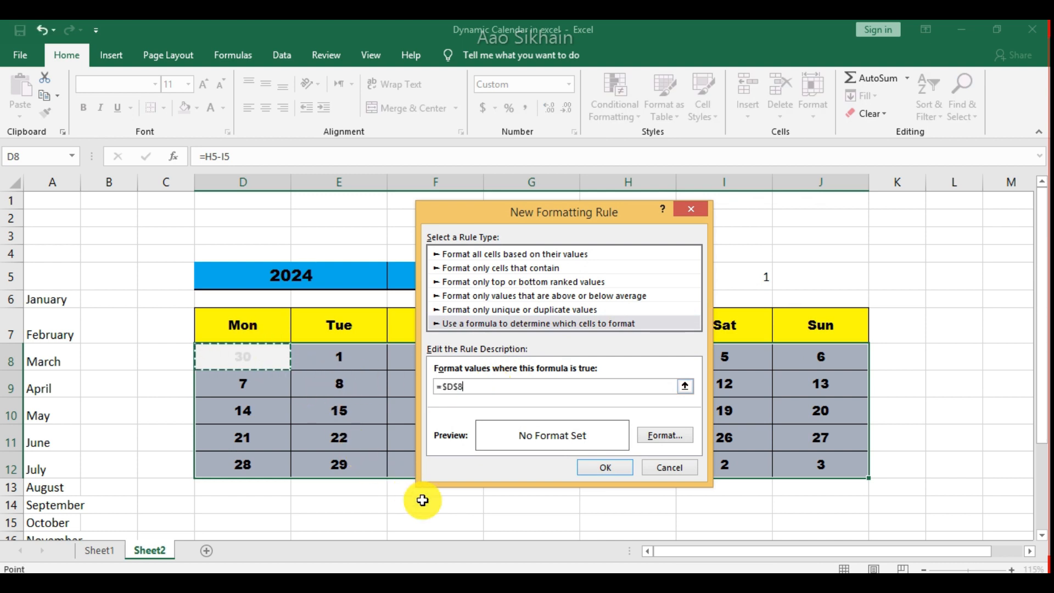
key(F4)
key(F4)
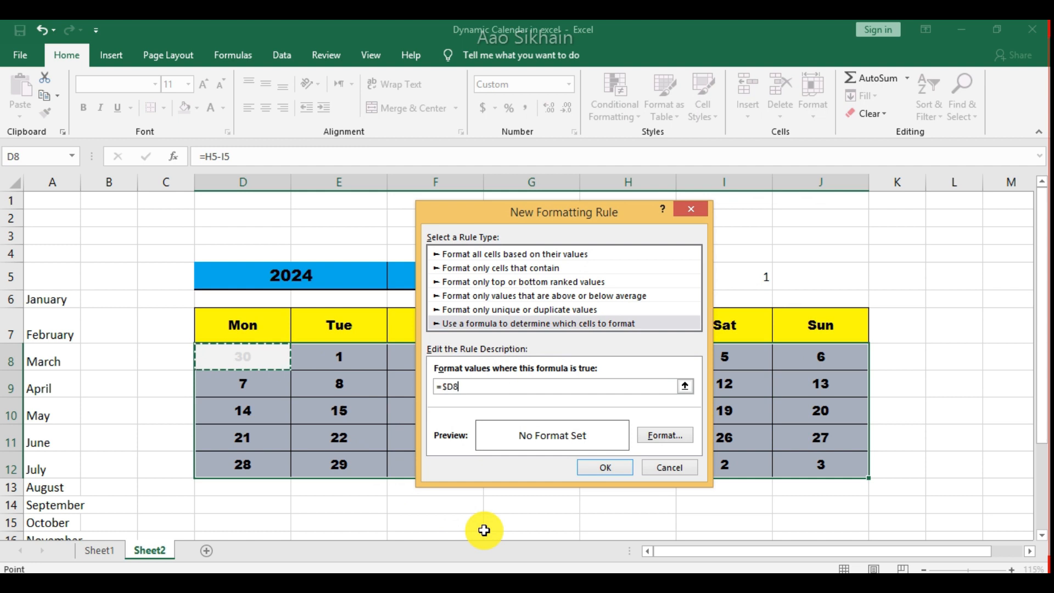
key(F4)
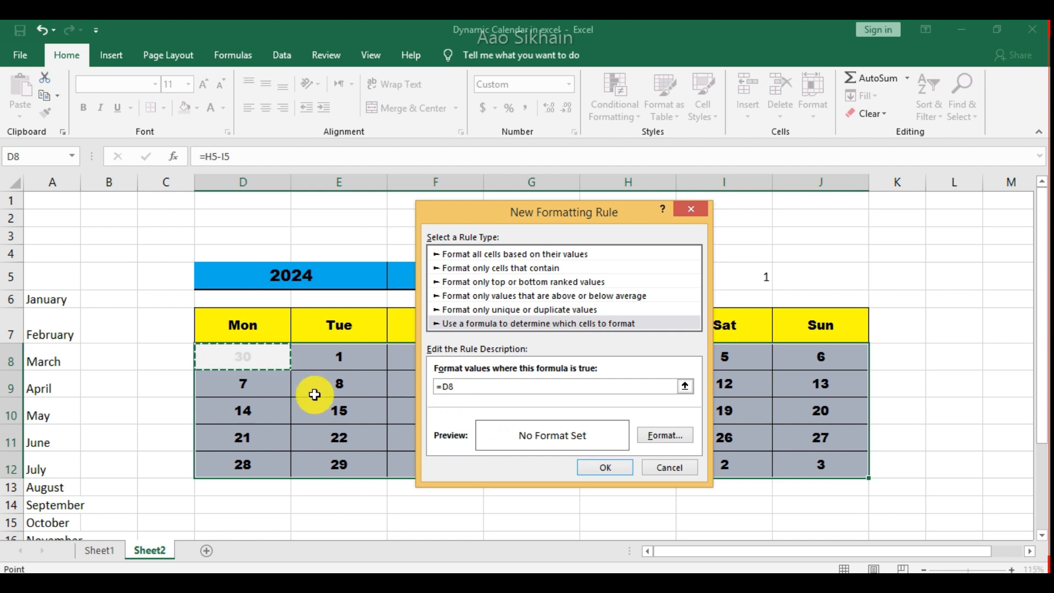
text(> eomonth()
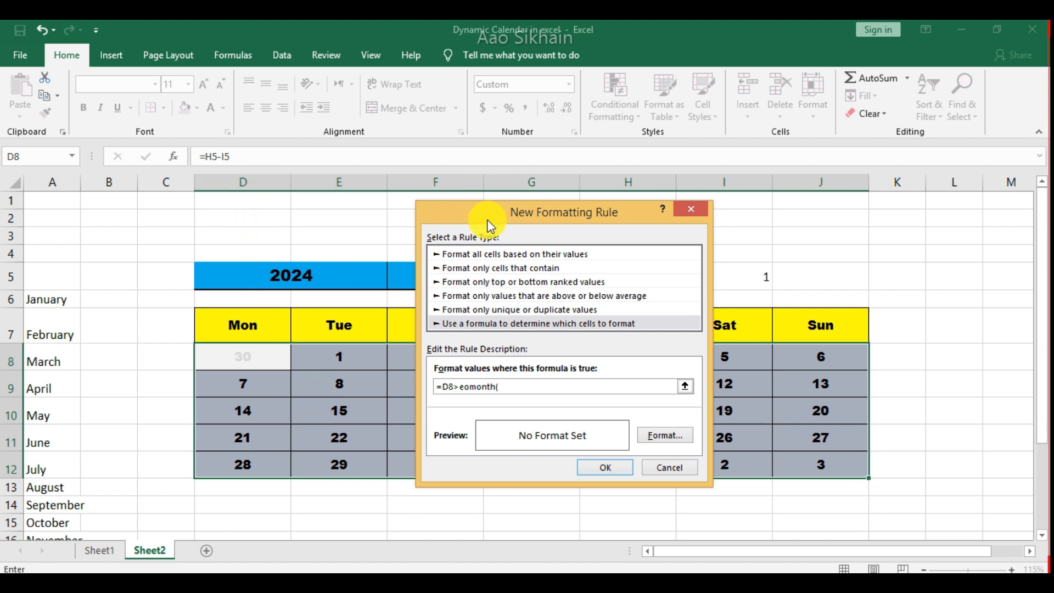
drag(489, 209, 328, 205)
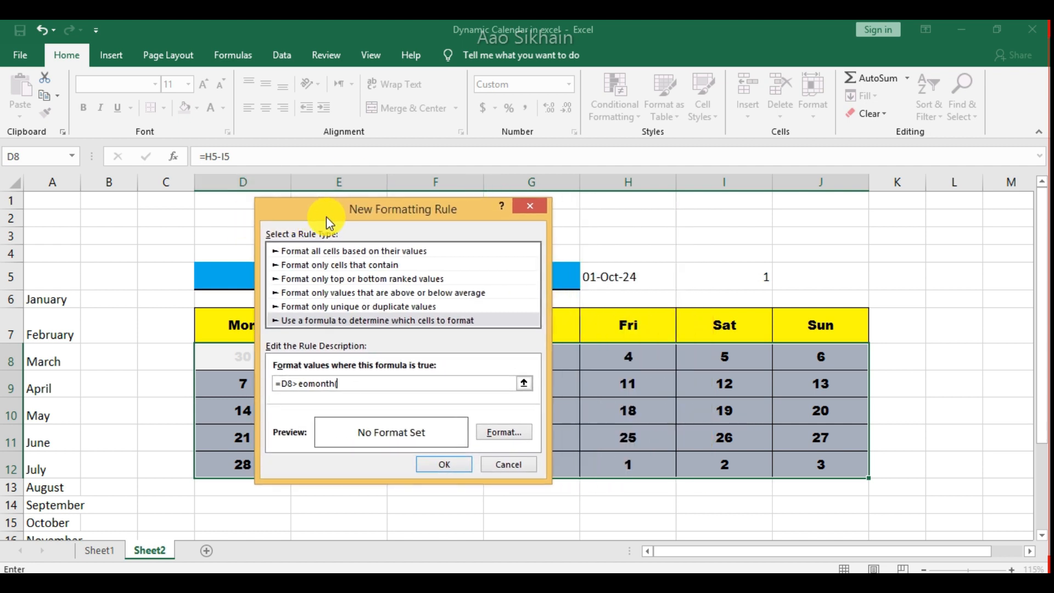
click(611, 278)
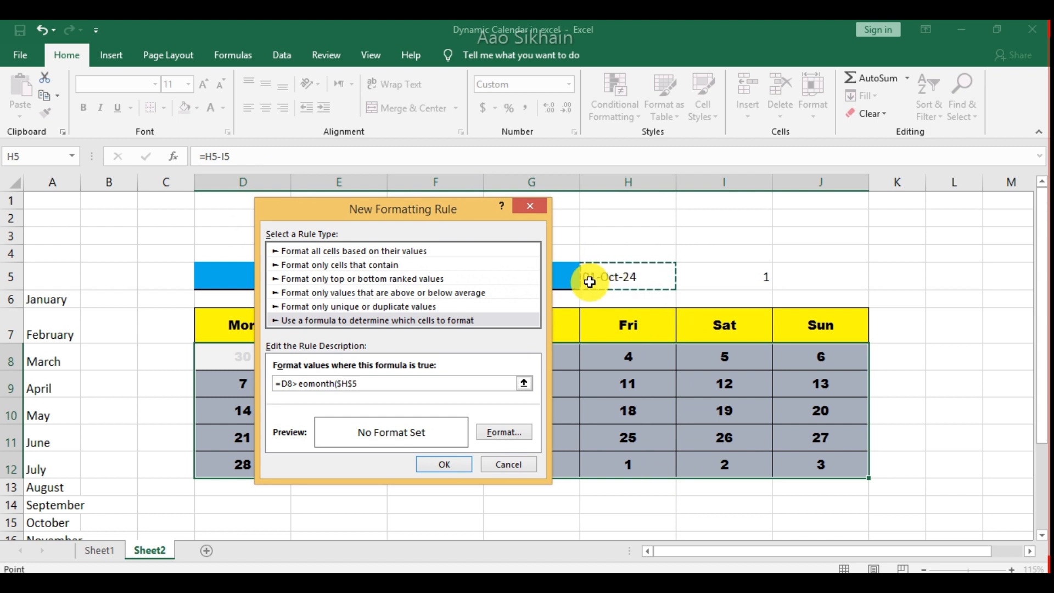
text(,0)
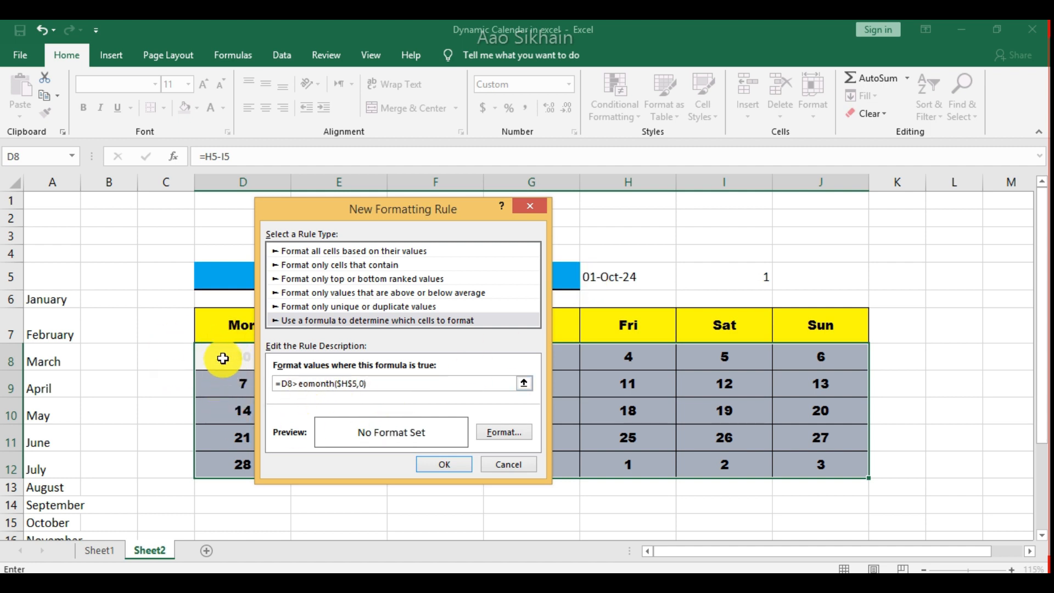
drag(341, 207, 391, 204)
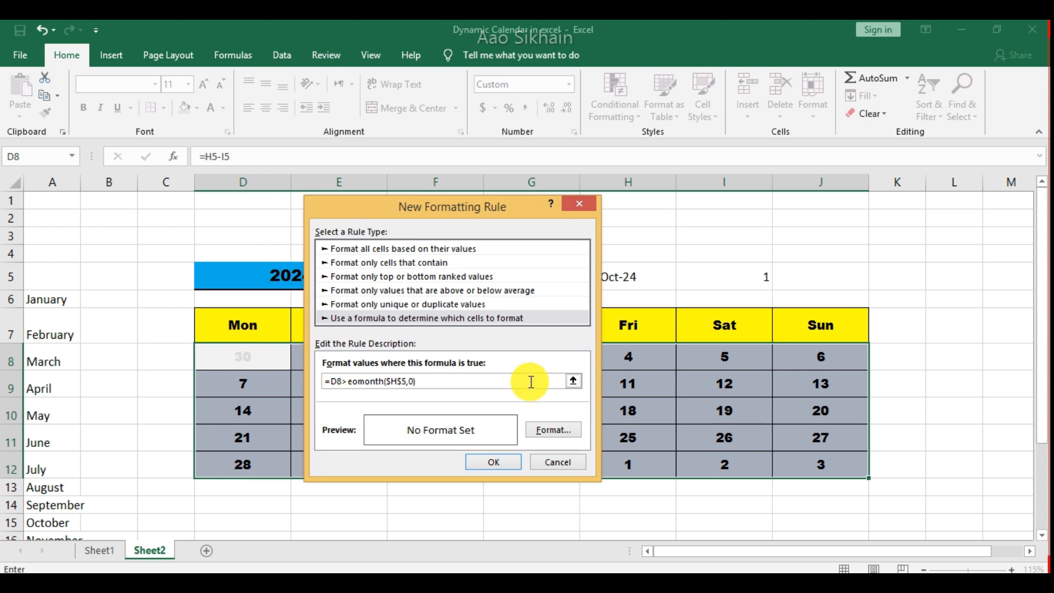
Give the end-of-month rule a very light grey fill and a light grey font color, and apply it to the calendar.
click(551, 431)
click(581, 177)
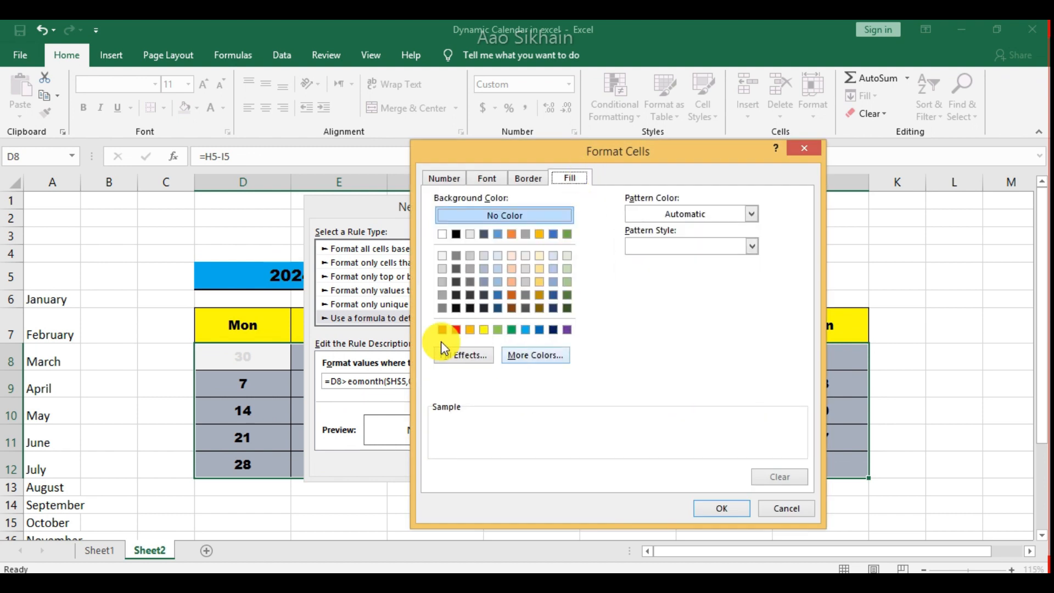
click(442, 255)
click(488, 179)
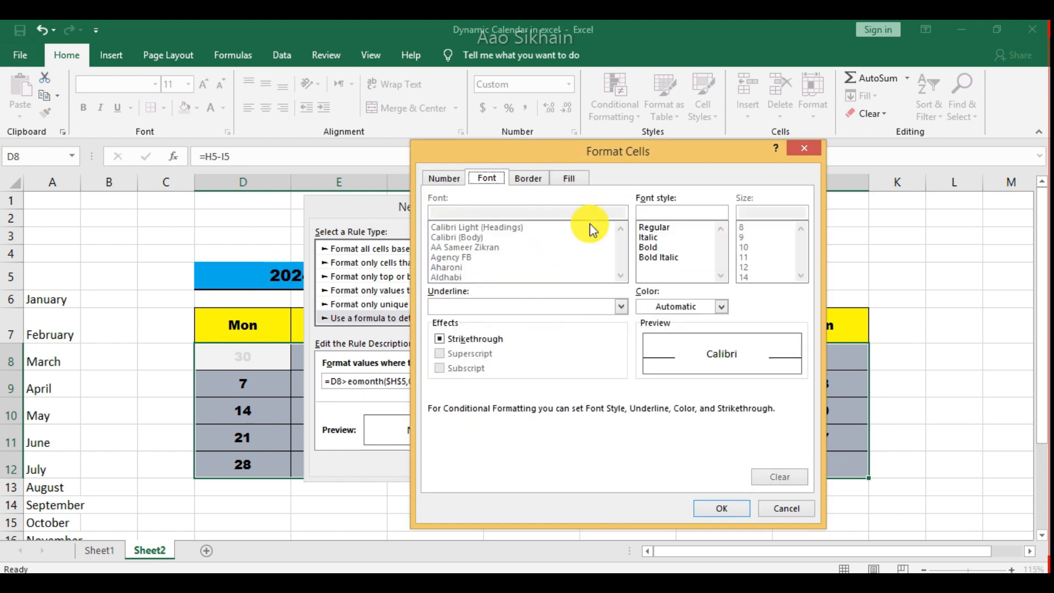
click(676, 303)
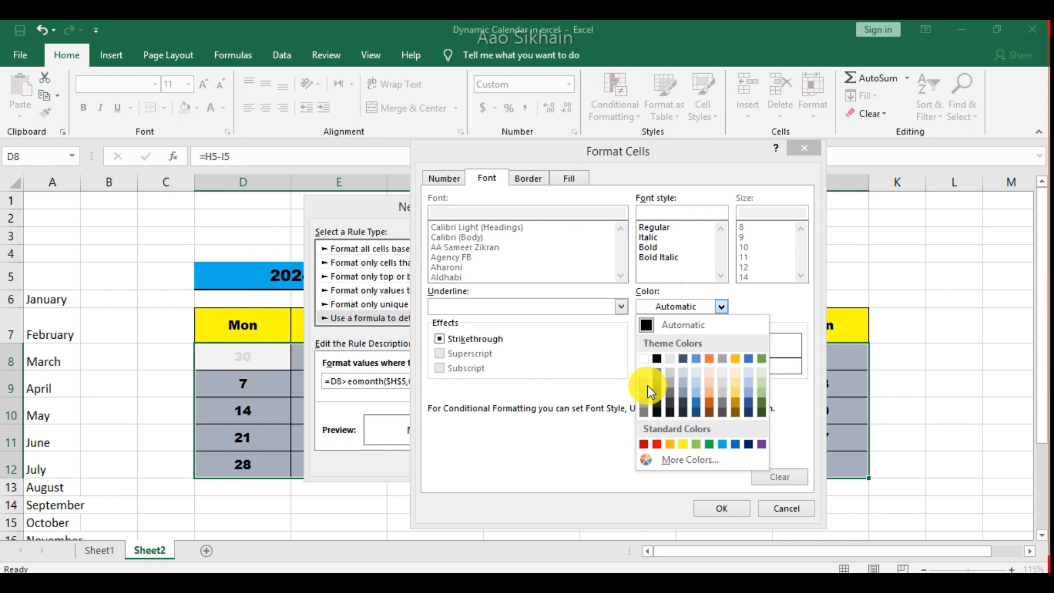
click(647, 384)
click(716, 506)
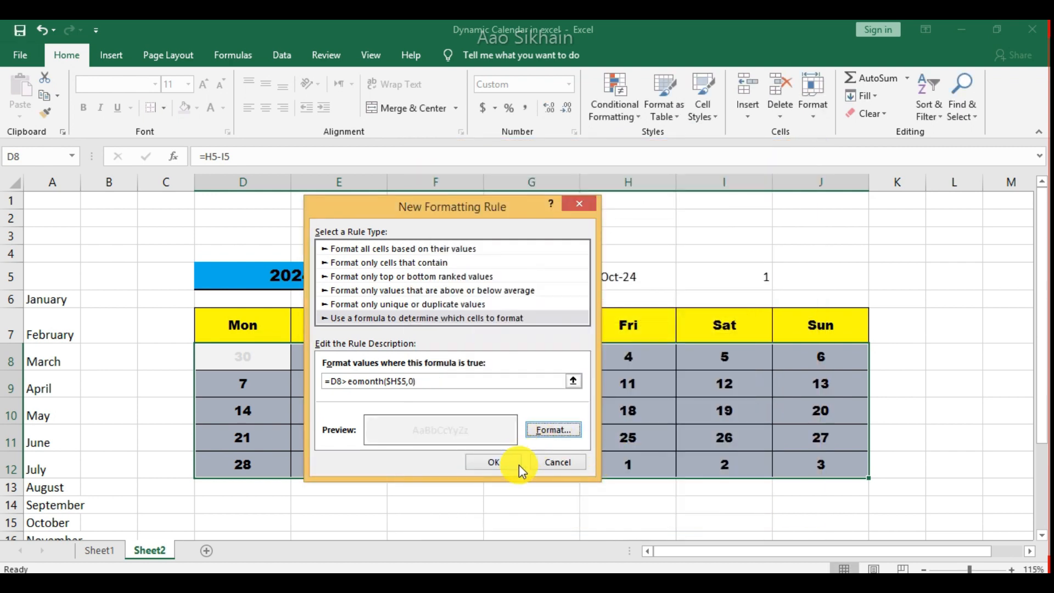
click(515, 463)
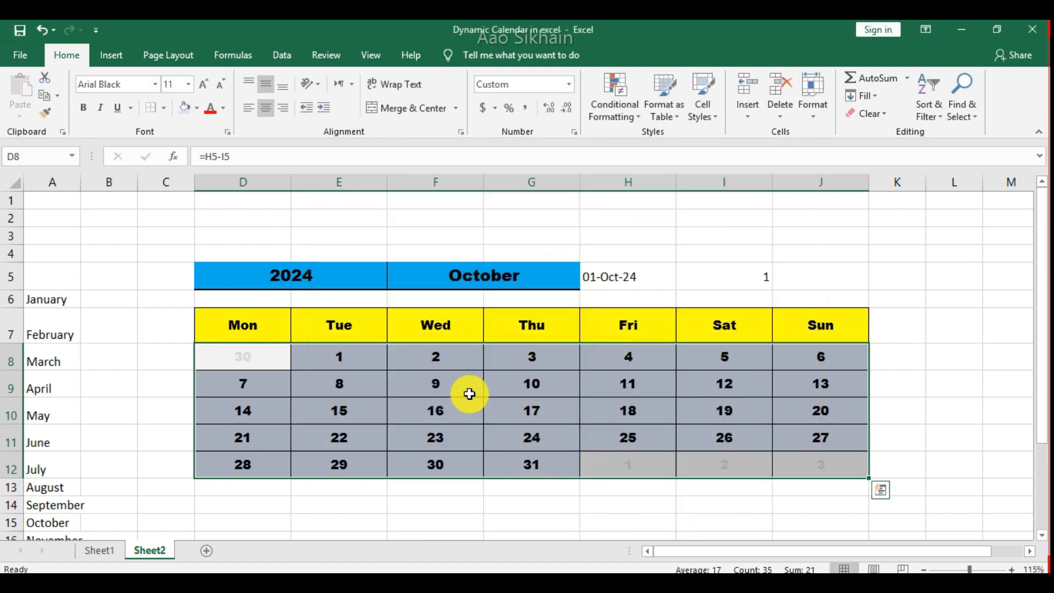
Choose July, February and March in turn from the month dropdown in F5 to check the greyed-out days.
click(470, 392)
click(544, 274)
click(587, 280)
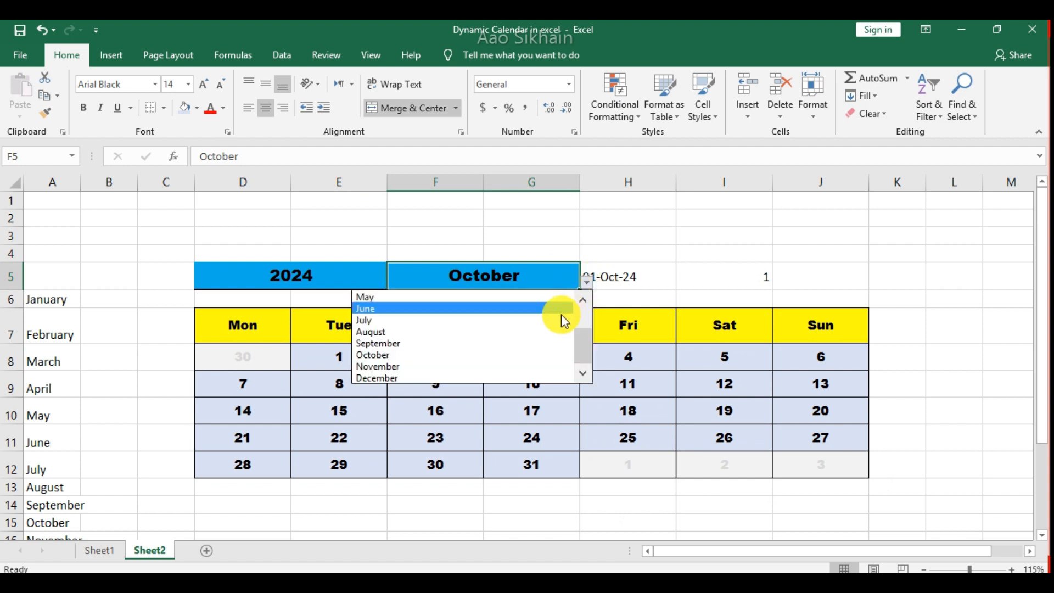
click(555, 319)
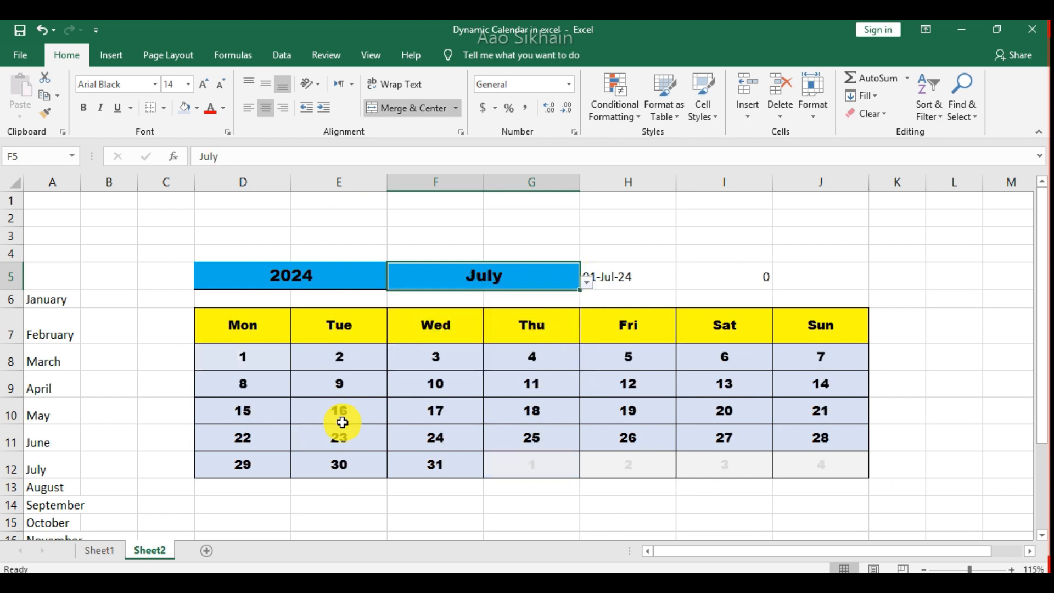
click(585, 282)
scroll(539, 312, up, 2)
click(533, 311)
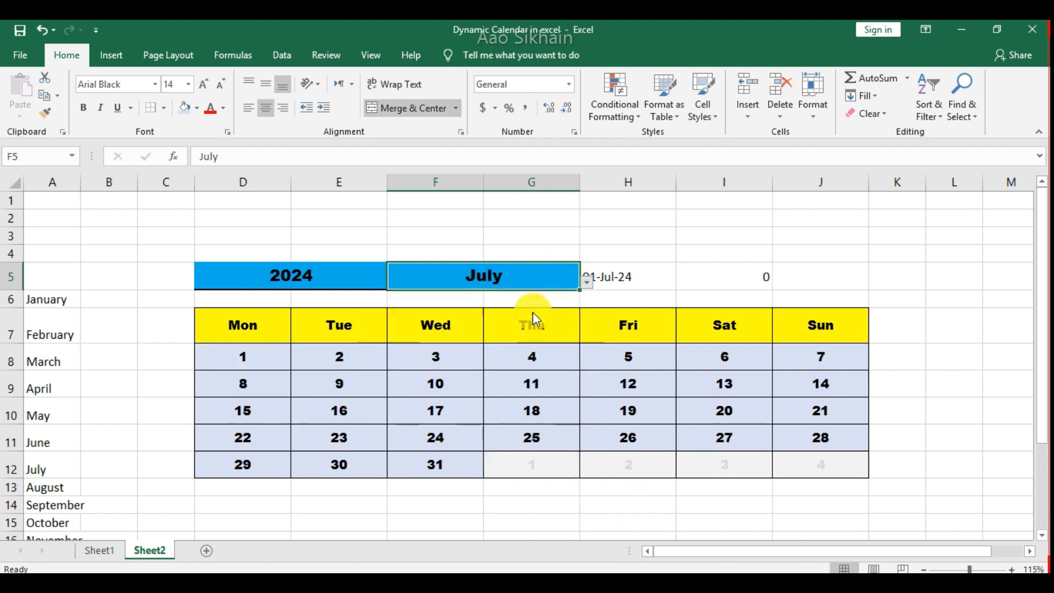
click(586, 281)
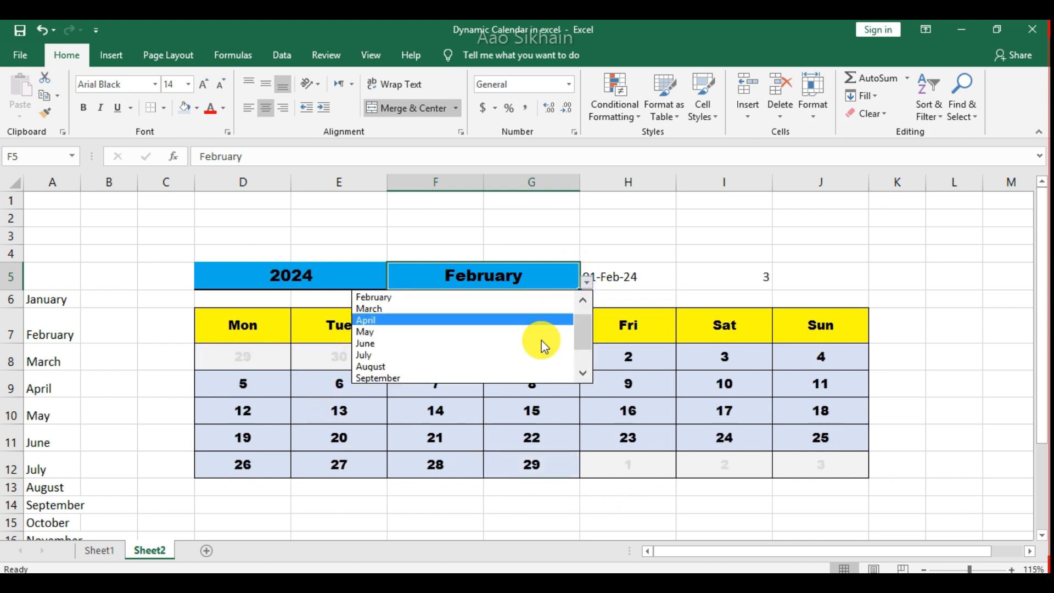
click(515, 309)
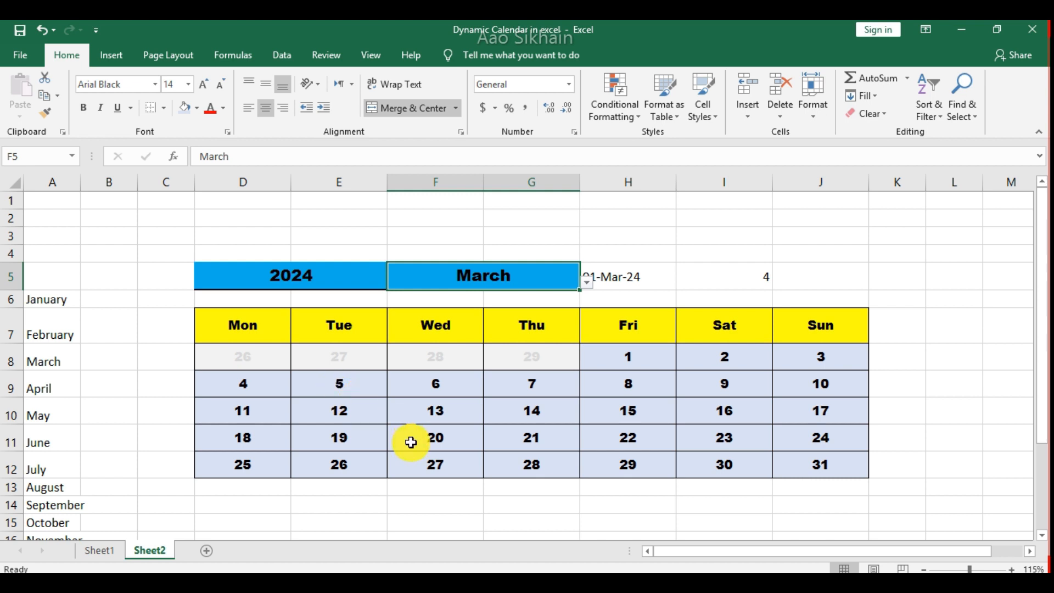
Start a third formula-based conditional formatting rule for the calendar dates D8:J12.
click(265, 359)
drag(265, 358, 811, 465)
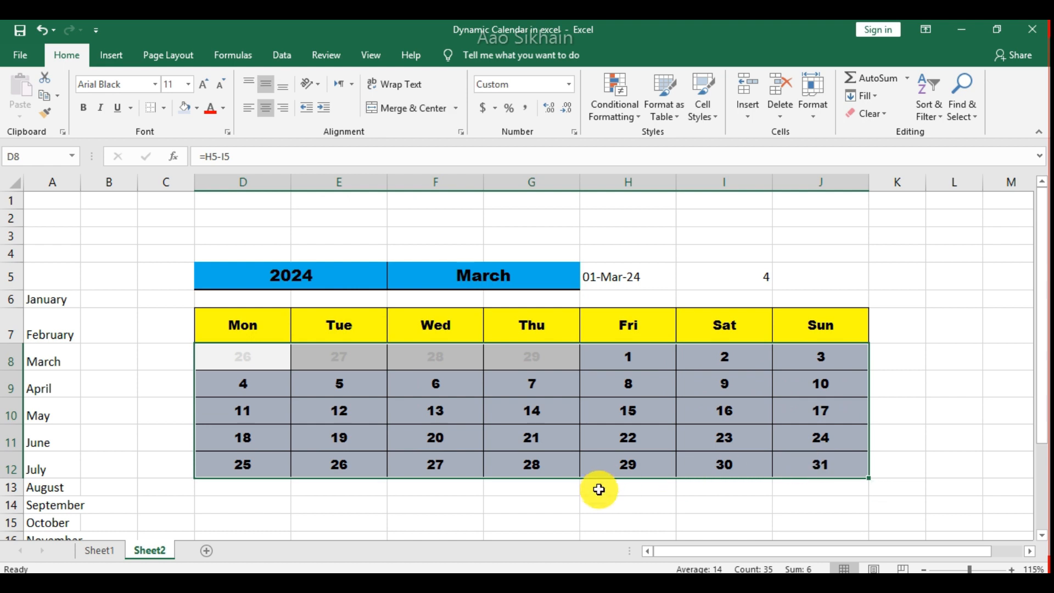
click(624, 101)
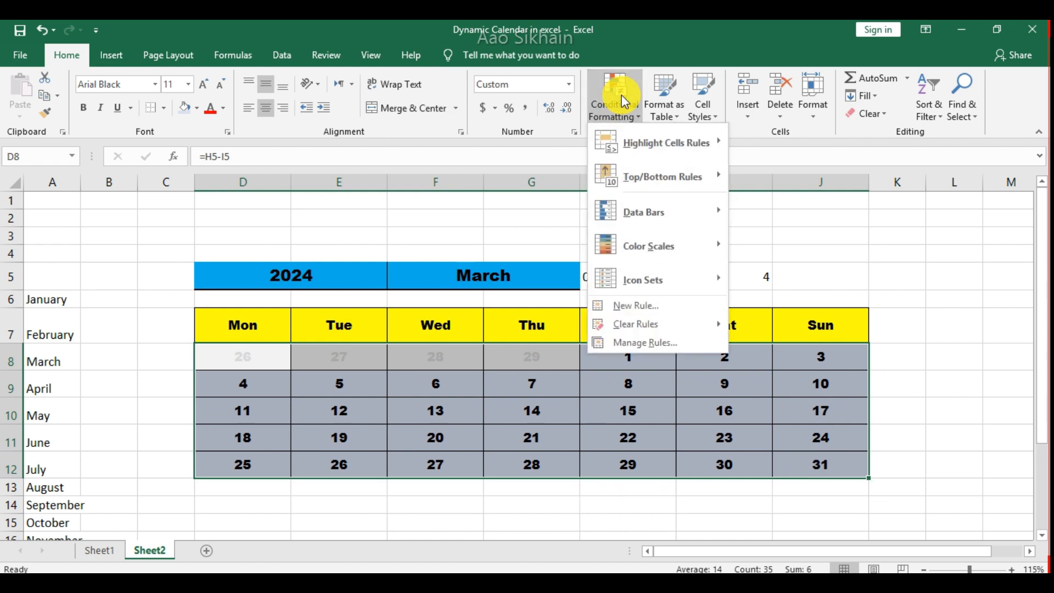
click(680, 312)
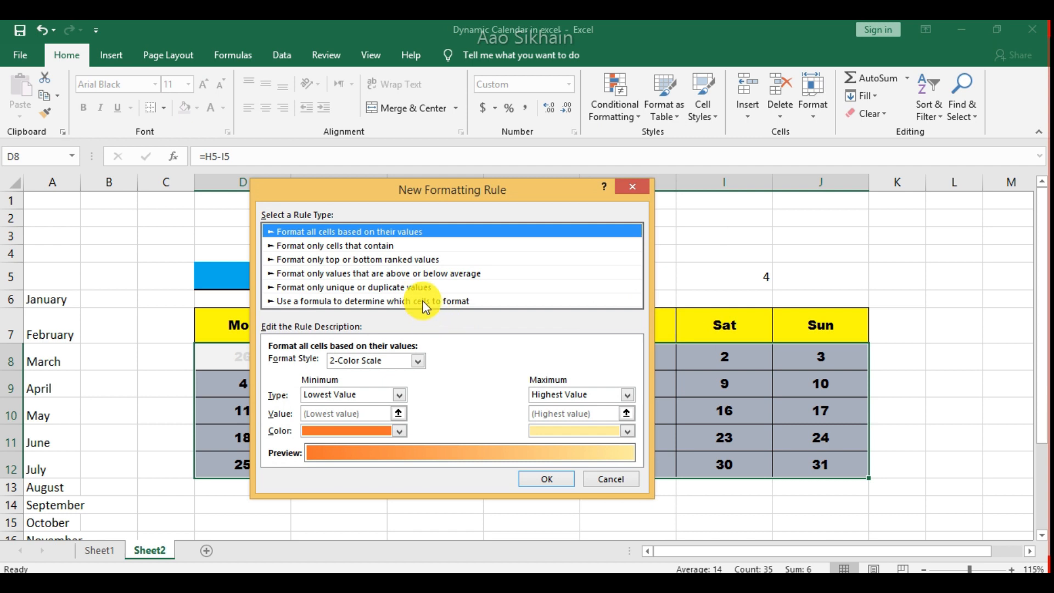
click(424, 302)
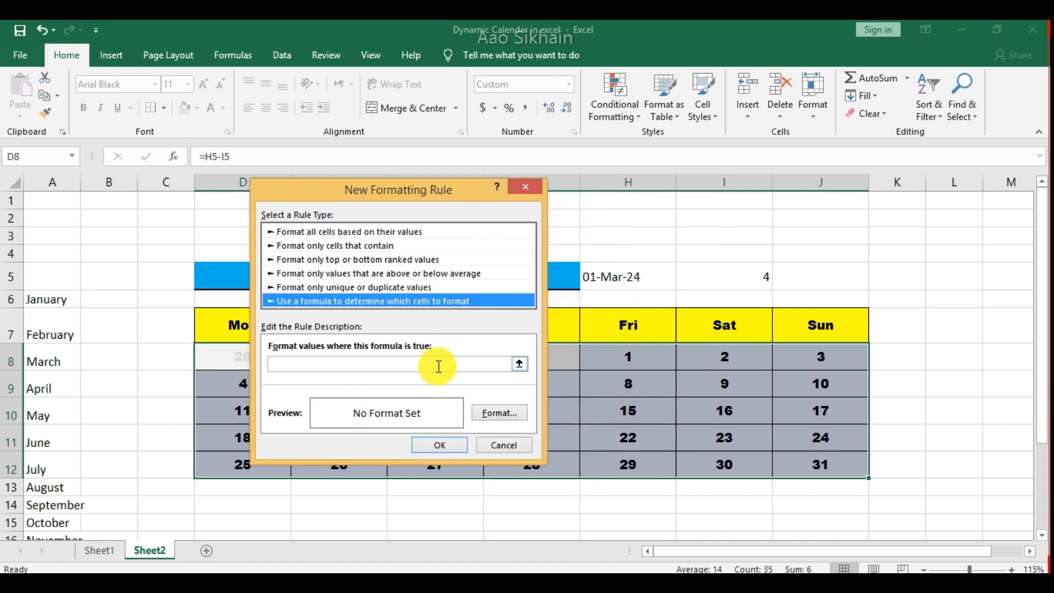
Enter the rule formula =D8=today(), with a relative D8 reference, to match the current date.
drag(435, 191, 647, 195)
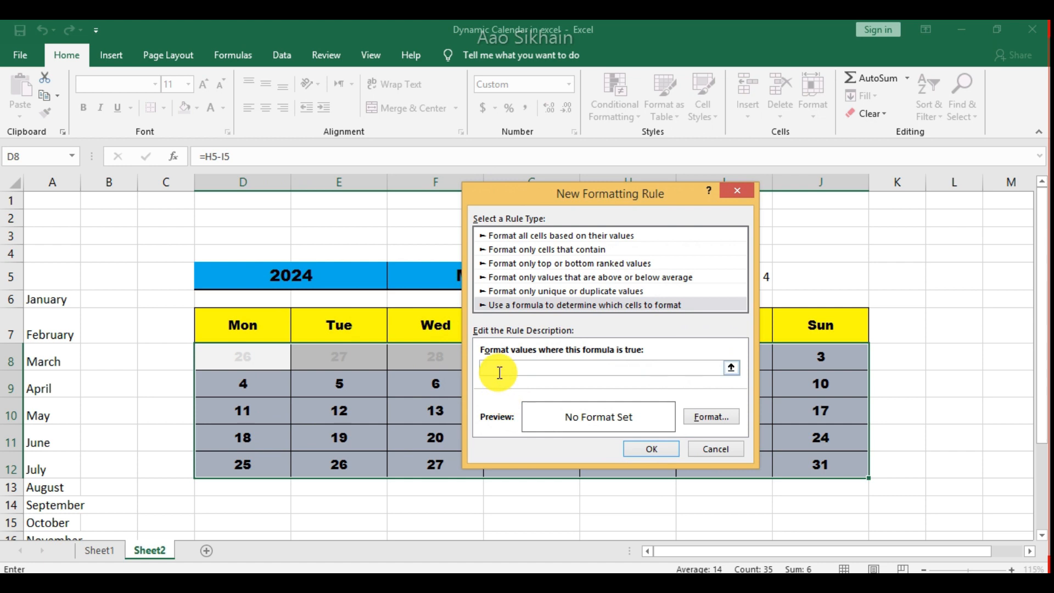
click(254, 357)
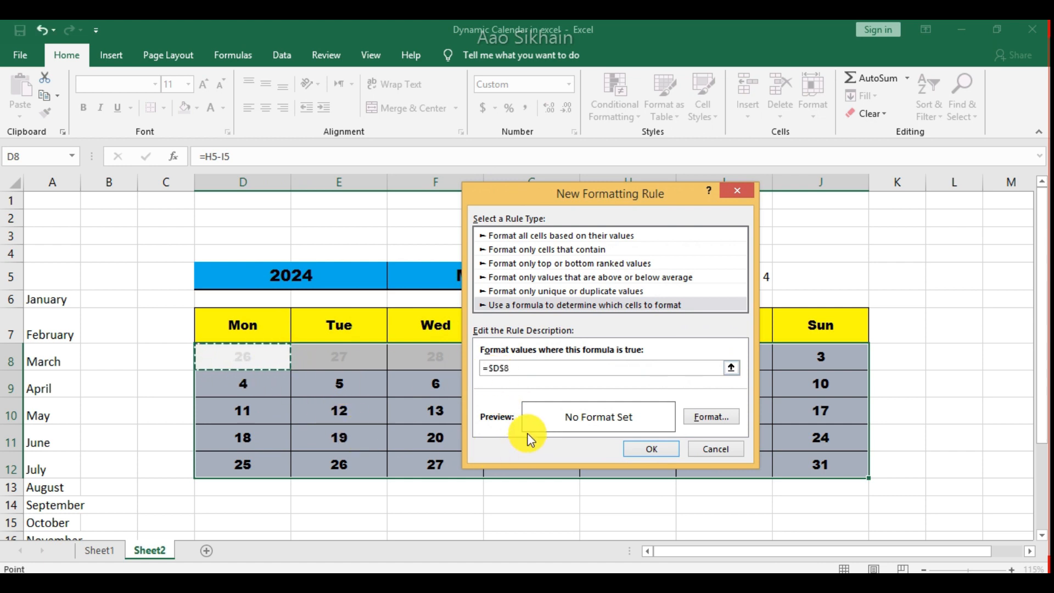
key(F4)
key(F4)
key(F4)
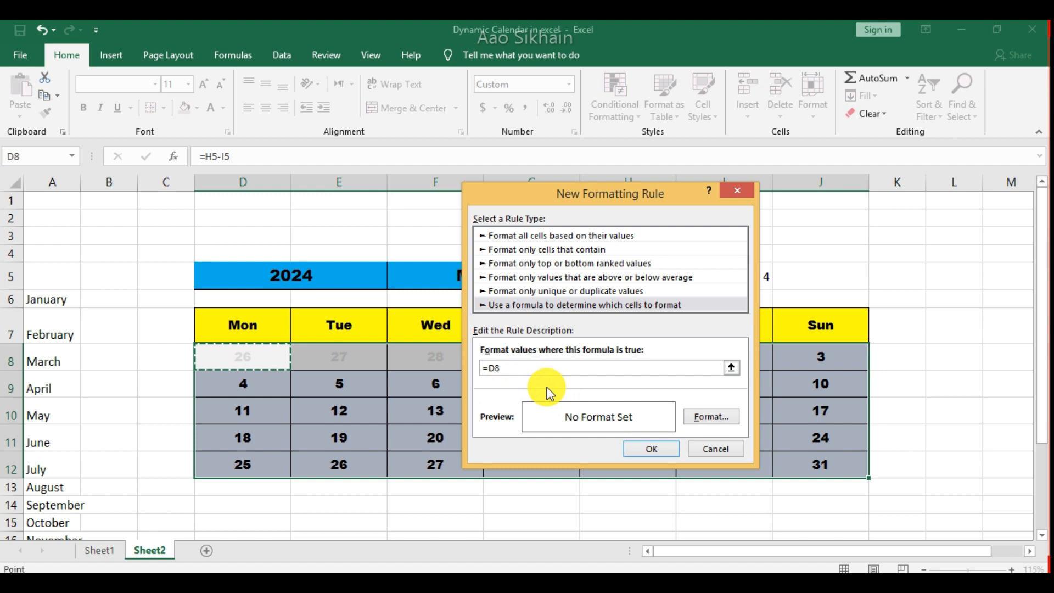
text(=today()
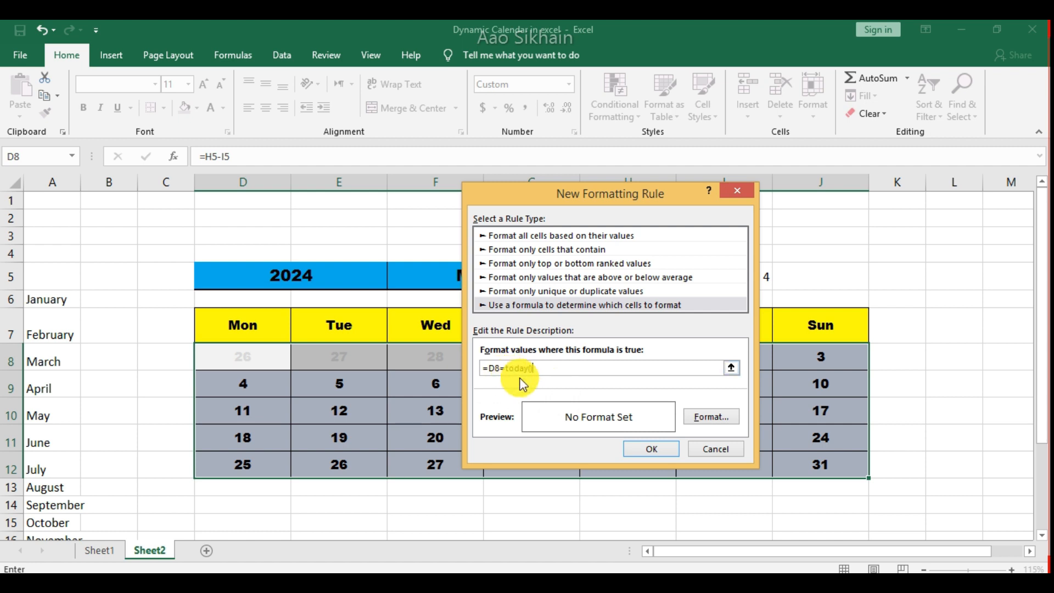
Give the current-date rule a dark blue fill and a white font color, and apply it to the calendar.
click(712, 416)
click(403, 156)
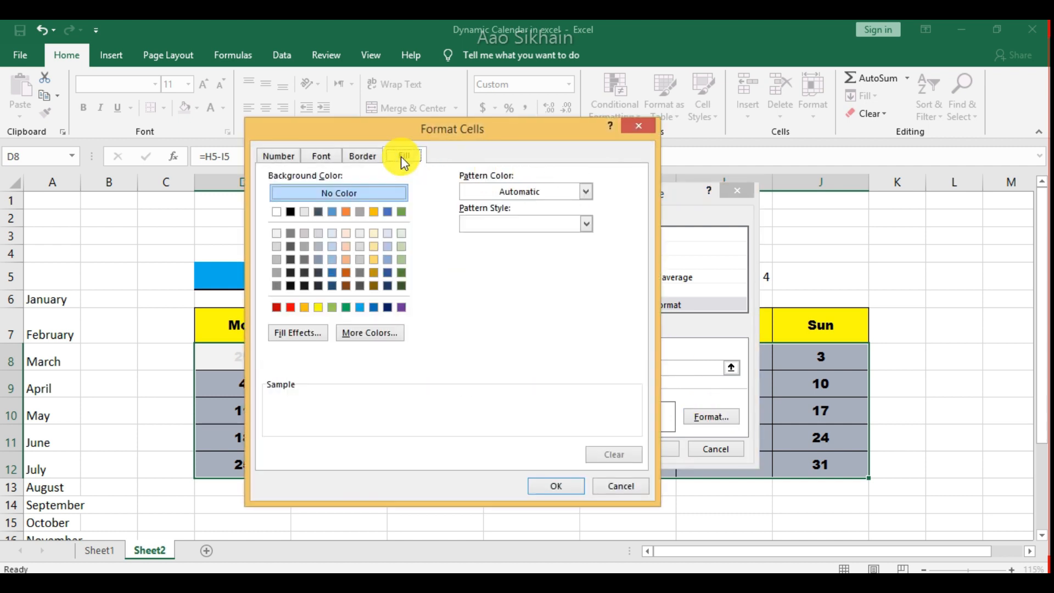
click(373, 306)
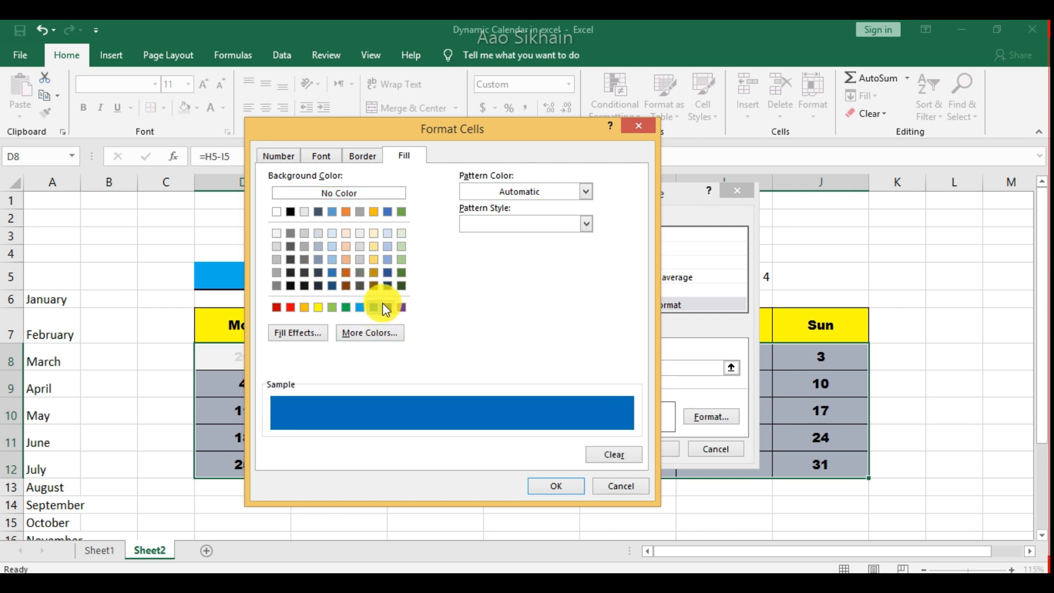
click(387, 307)
click(321, 156)
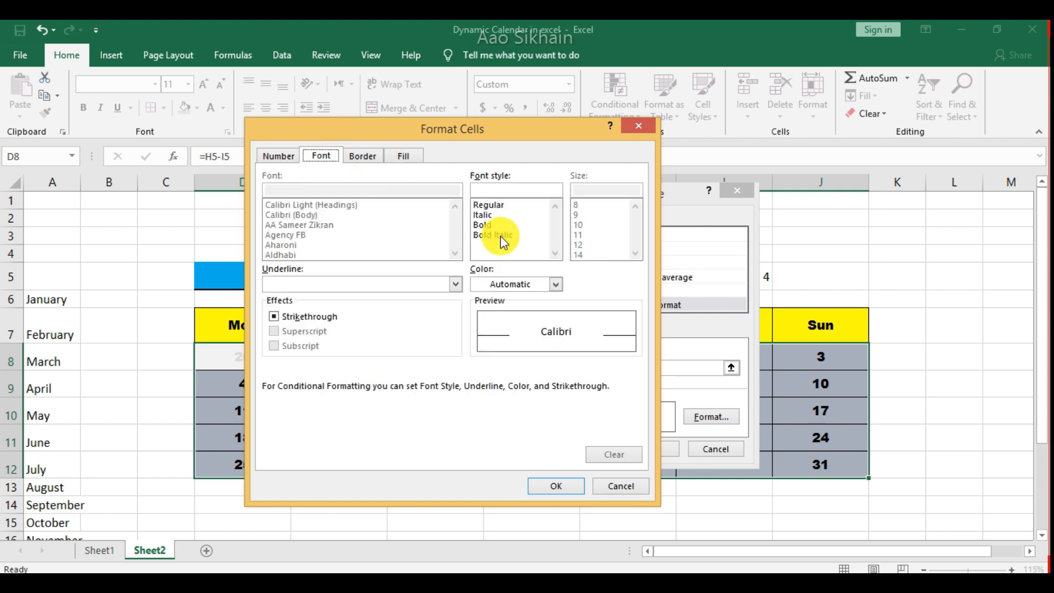
click(540, 286)
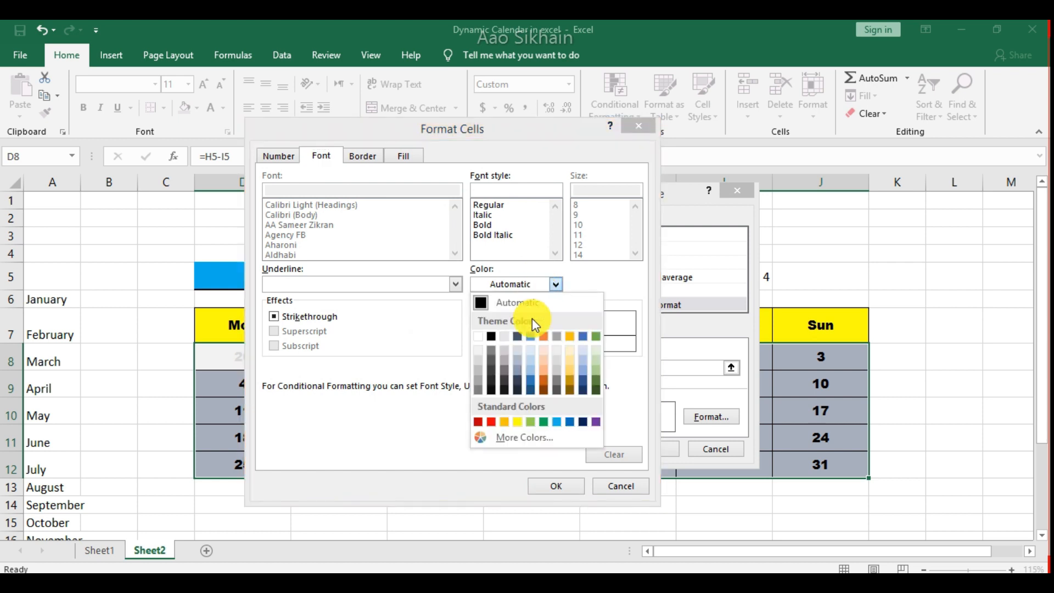
click(482, 335)
click(548, 483)
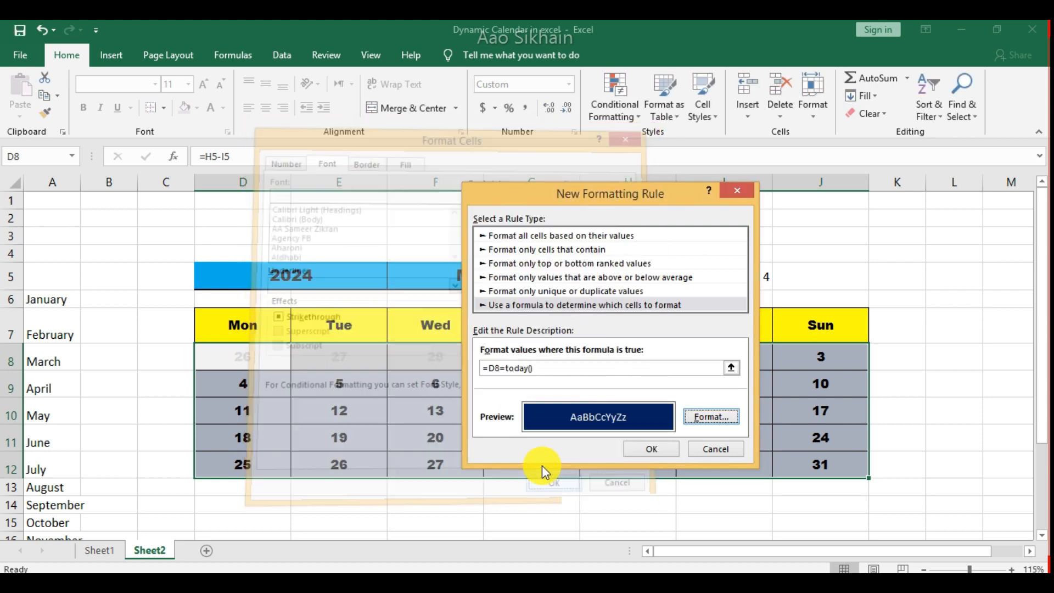
click(643, 450)
click(557, 497)
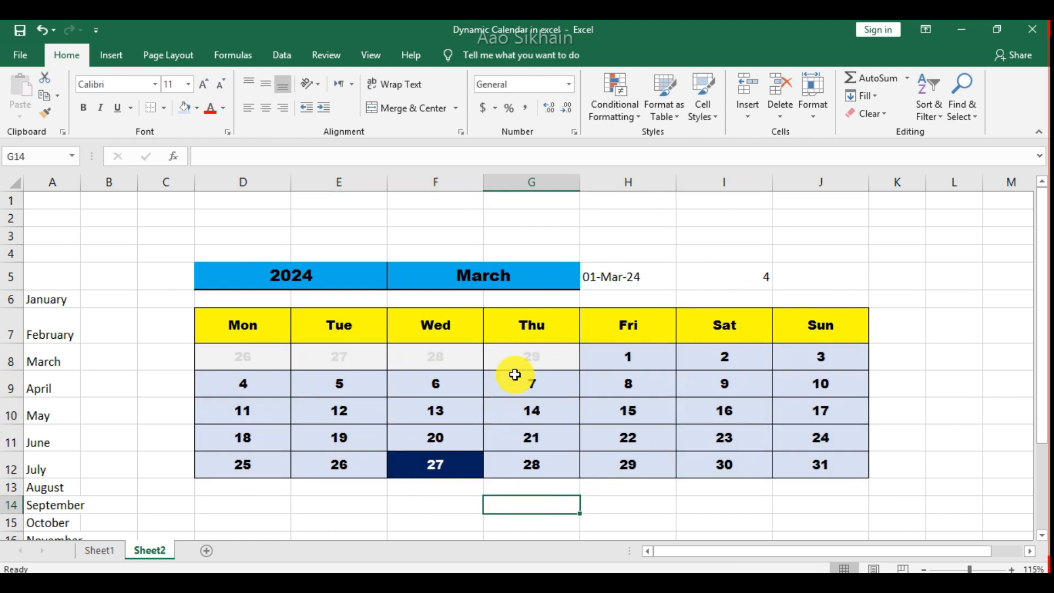
Choose July from the month dropdown in F5 to check the current-date highlighting in another month.
click(538, 282)
click(586, 282)
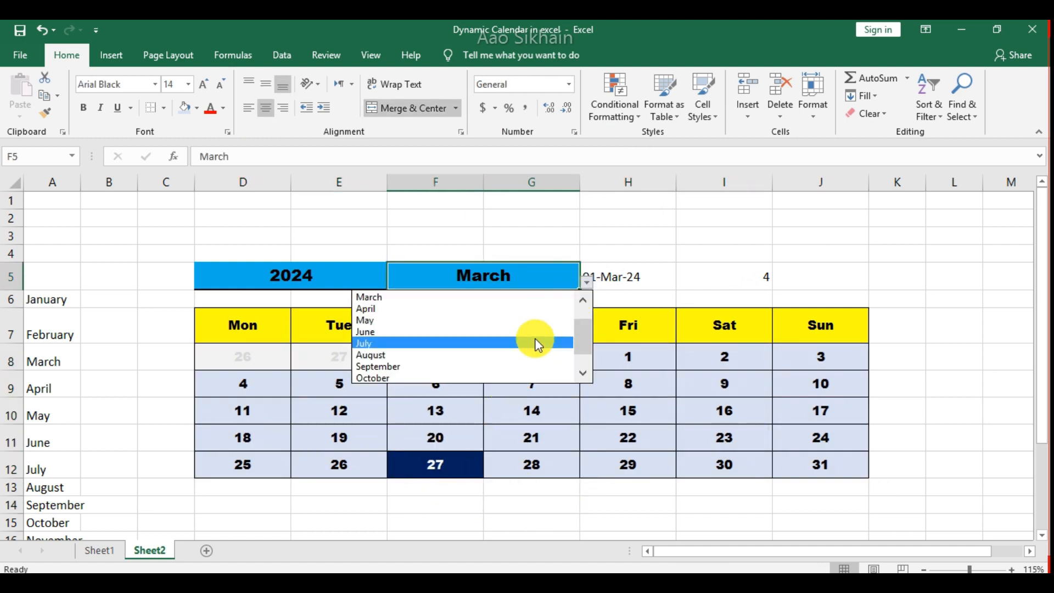
click(536, 341)
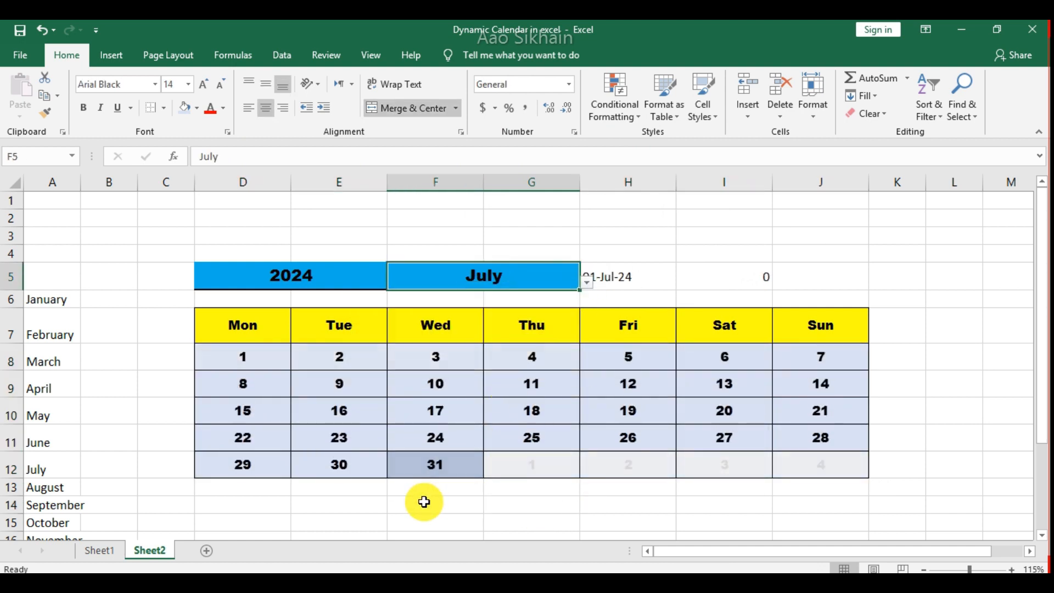
Choose March from the month dropdown in F5 to check the current-date highlighting.
click(584, 285)
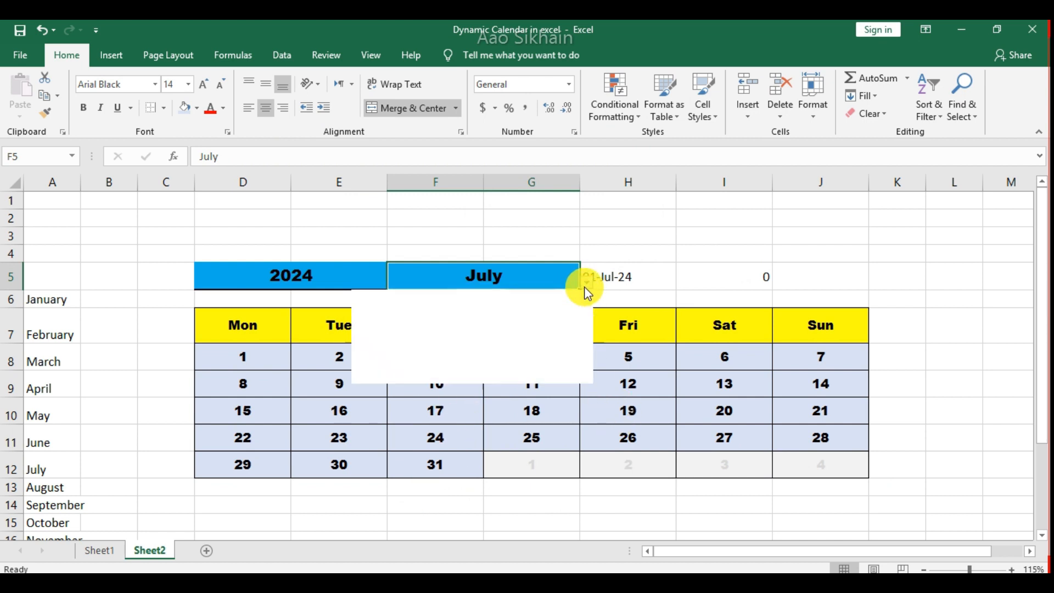
click(587, 303)
click(587, 302)
click(587, 303)
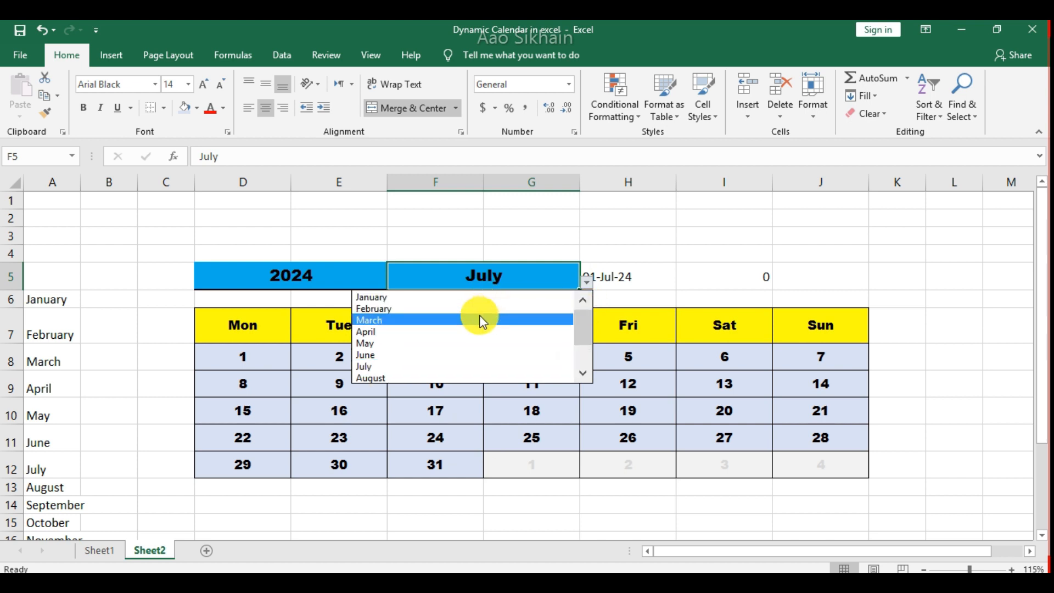
click(481, 321)
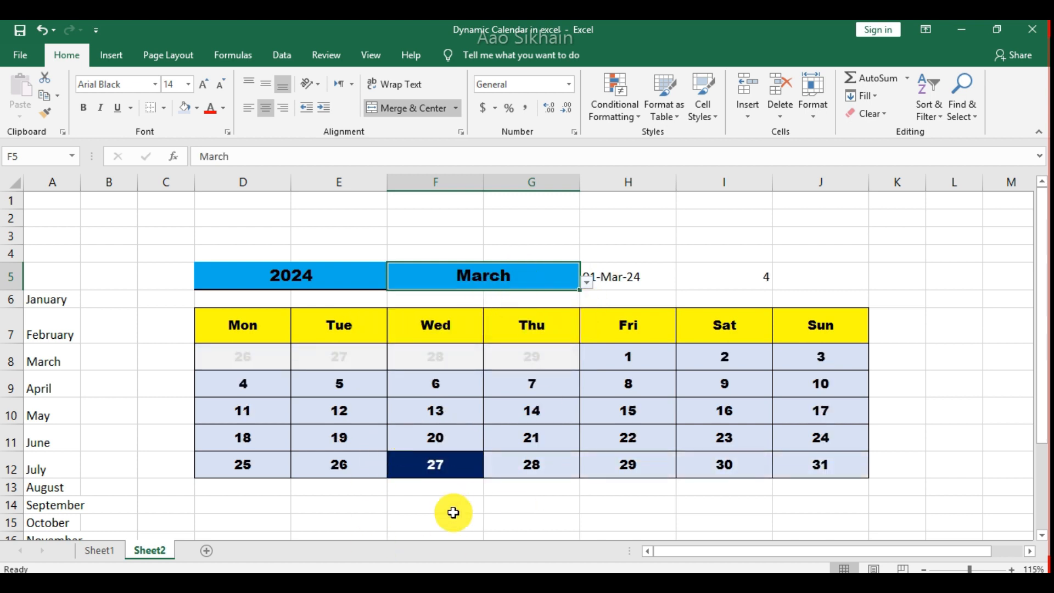
click(518, 507)
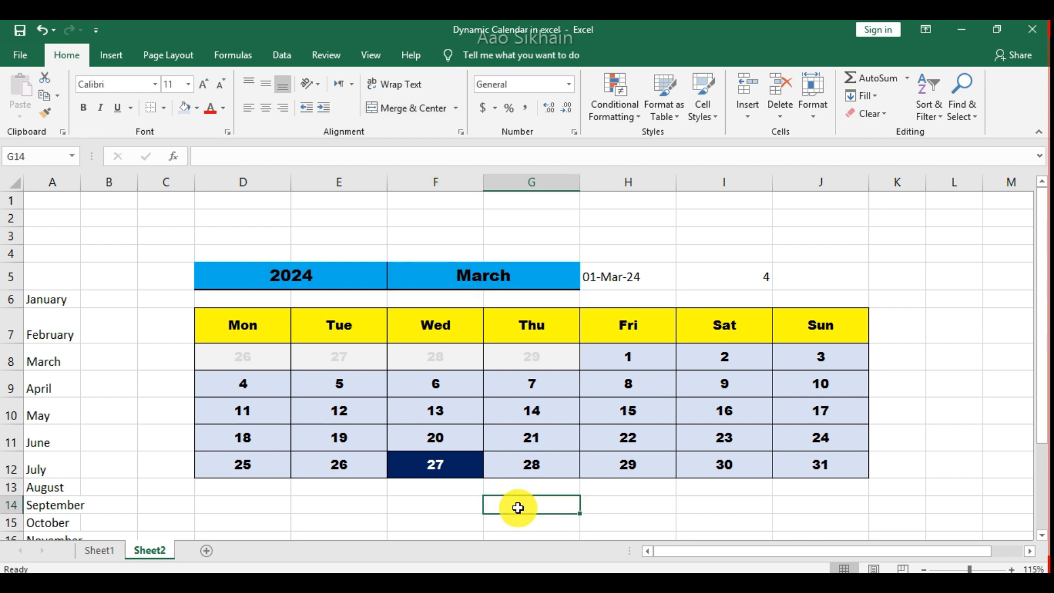
Hide the contents of helper cells H5:I5 and the month list A6:A17 with the custom number format ;;;.
click(616, 272)
click(711, 276)
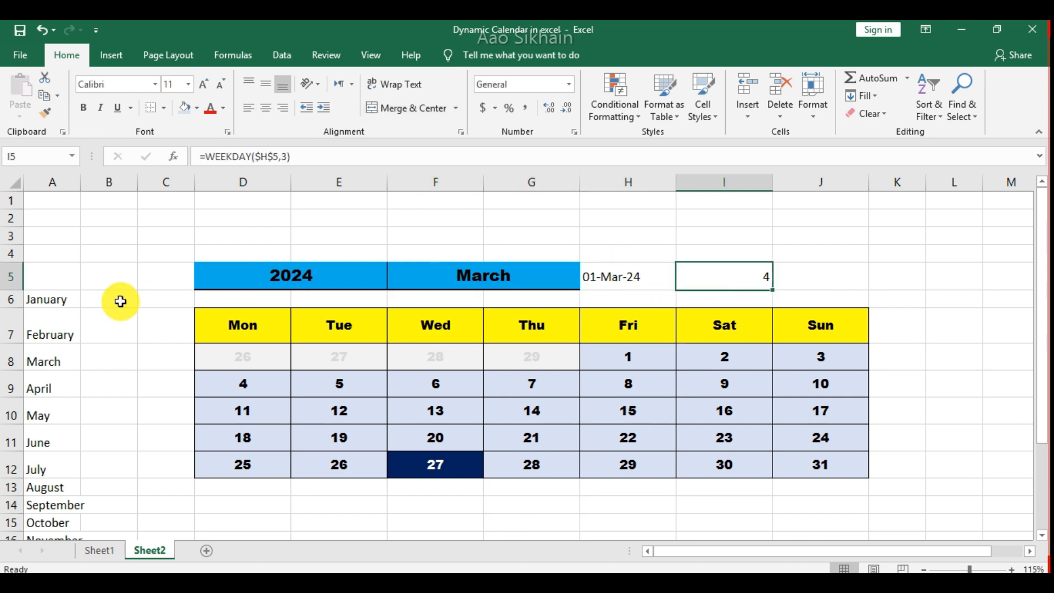
click(67, 301)
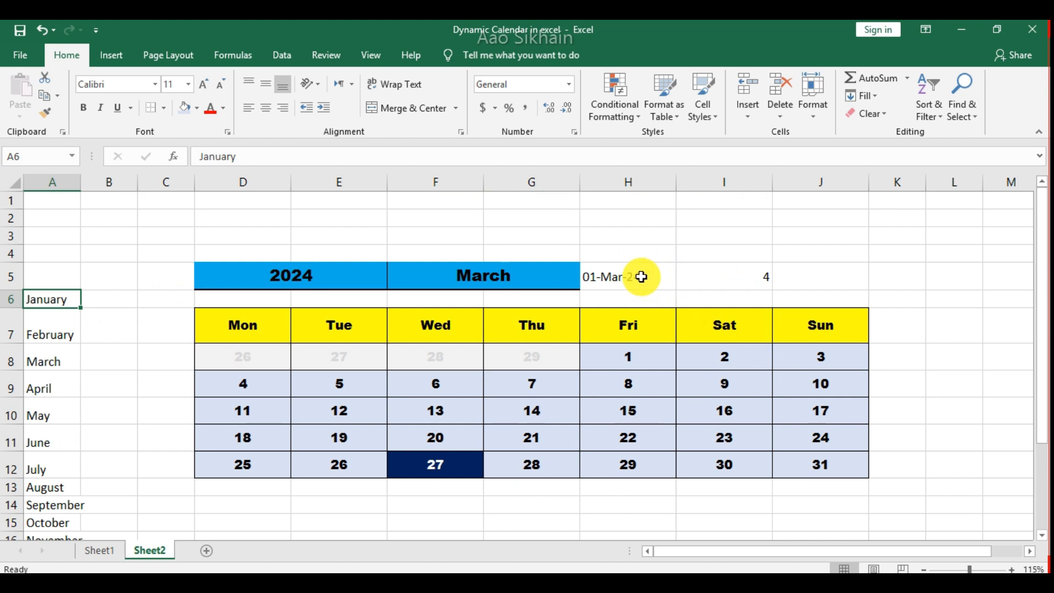
drag(639, 276, 684, 279)
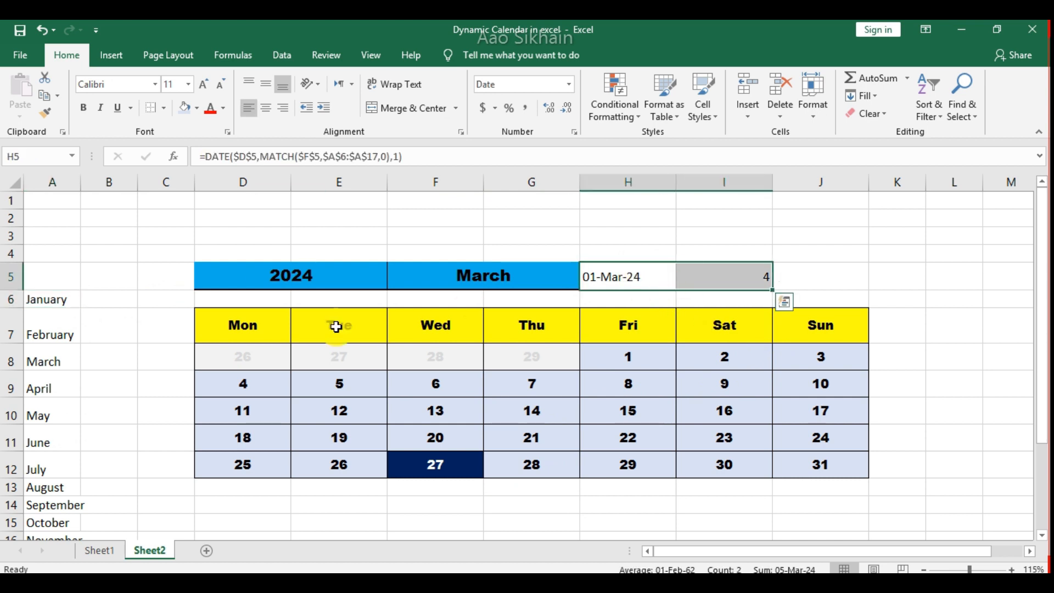
drag(52, 303, 75, 501)
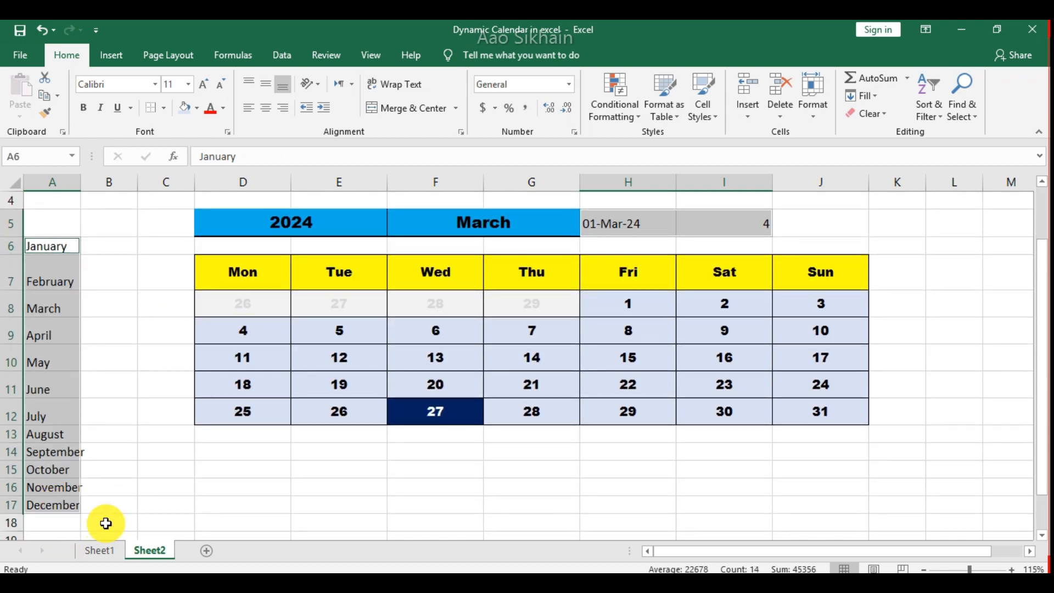
key(ctrl+1)
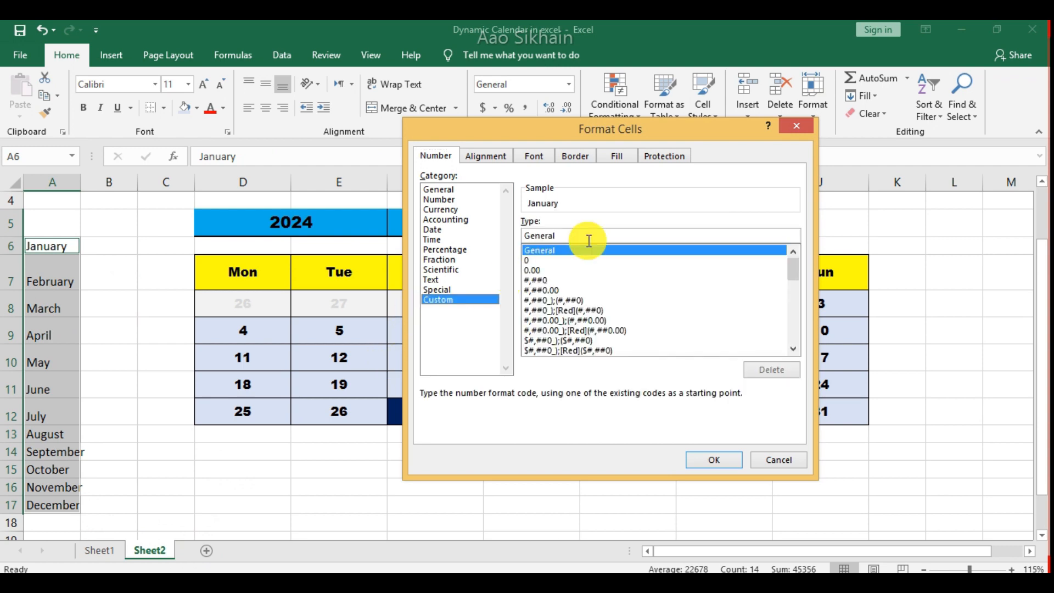
key(BackSpace)
key(BackSpace)
key(BackSpace)
key(BackSpace)
key(BackSpace)
key(BackSpace)
key(BackSpace)
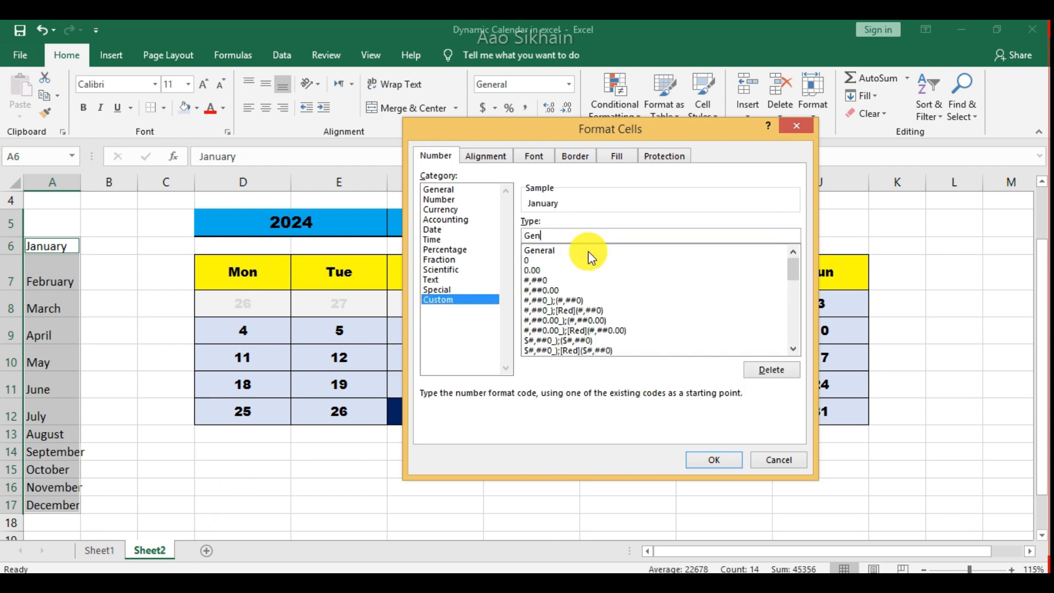
text(;;;)
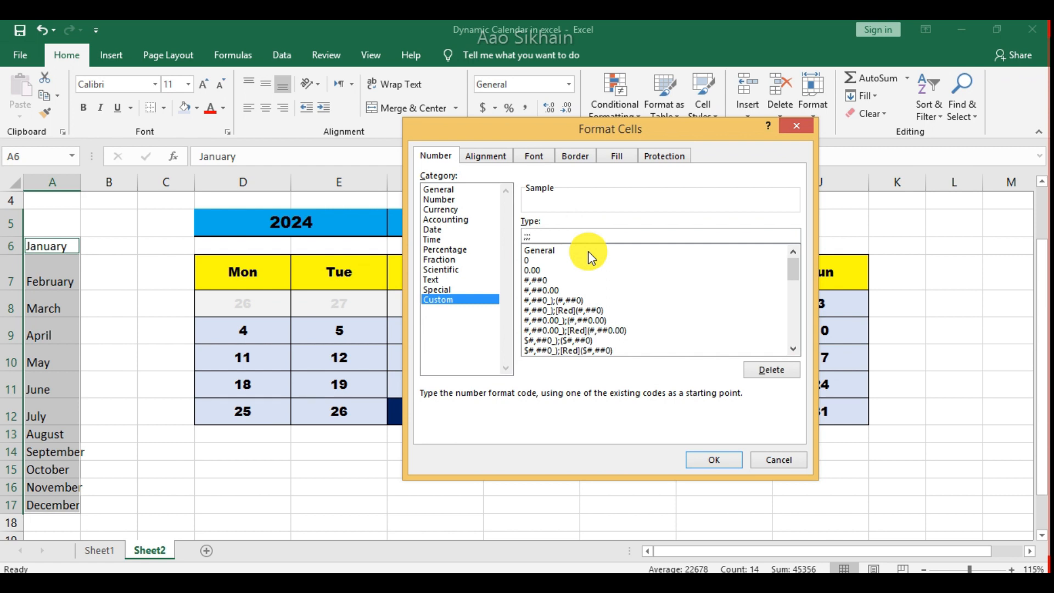
click(693, 461)
click(551, 466)
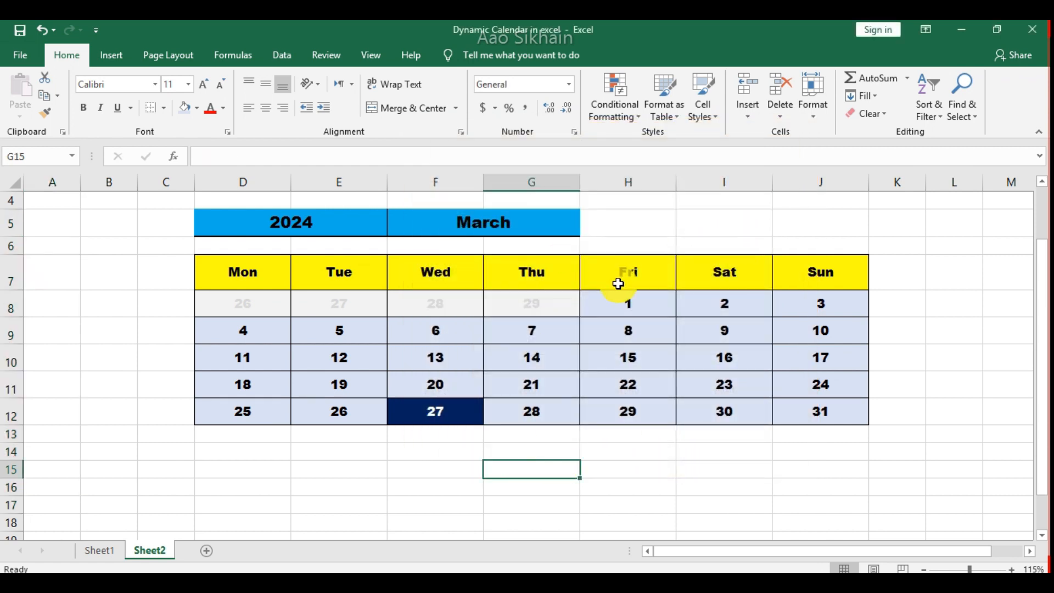
Inspect the contents of the hidden helper cells H5 and I5 and of month list cell A10.
scroll(619, 282, up, 1)
click(636, 279)
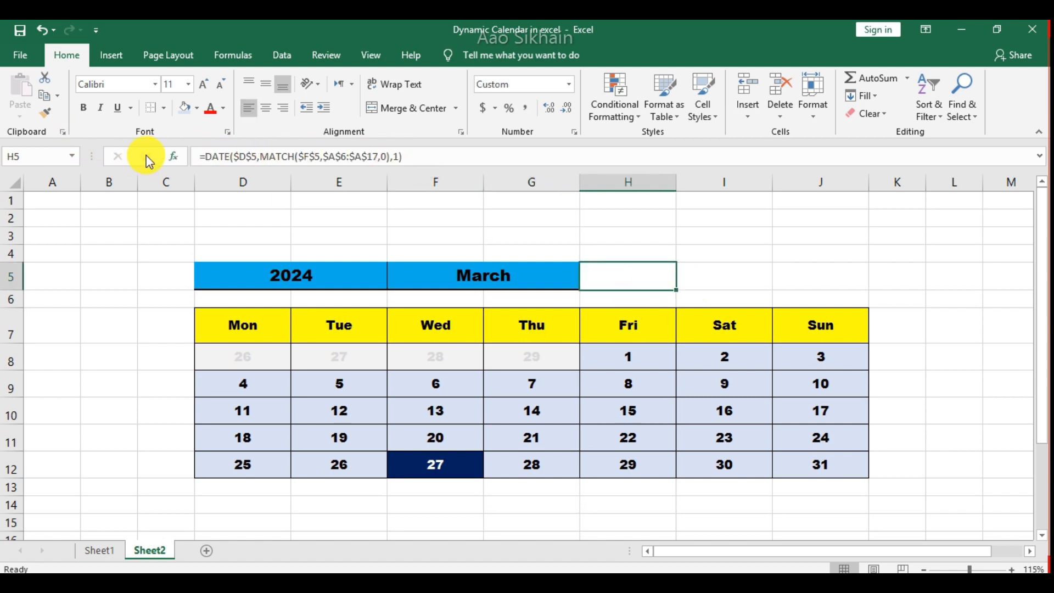
click(713, 276)
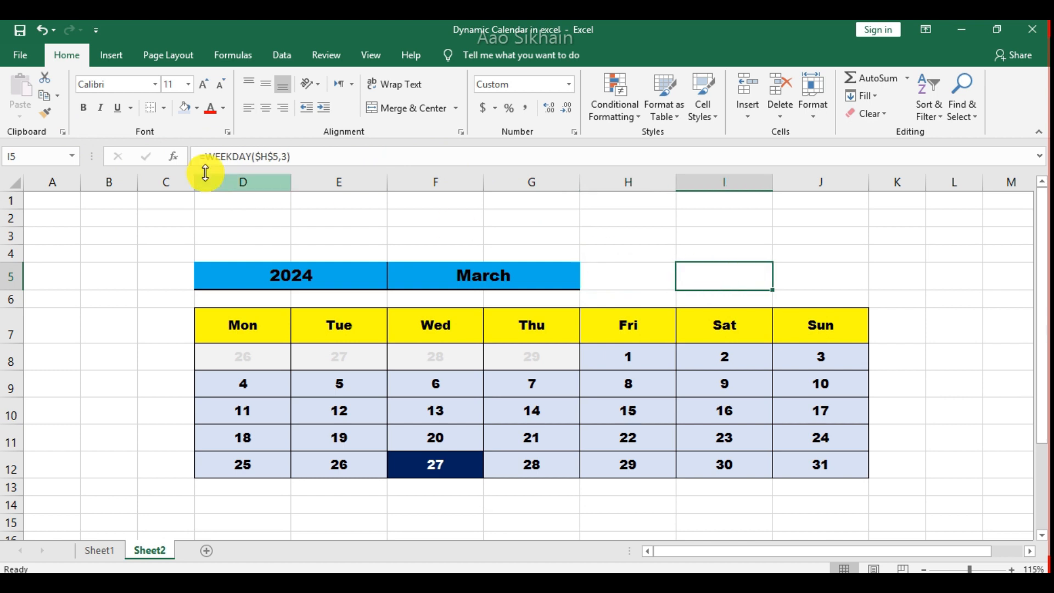
click(50, 387)
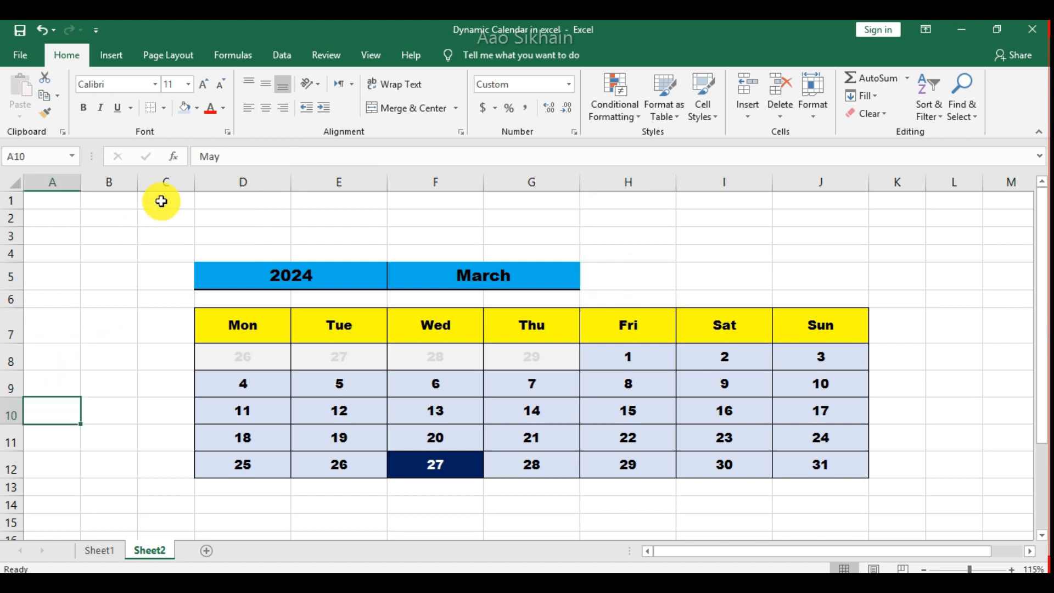
click(631, 276)
click(685, 274)
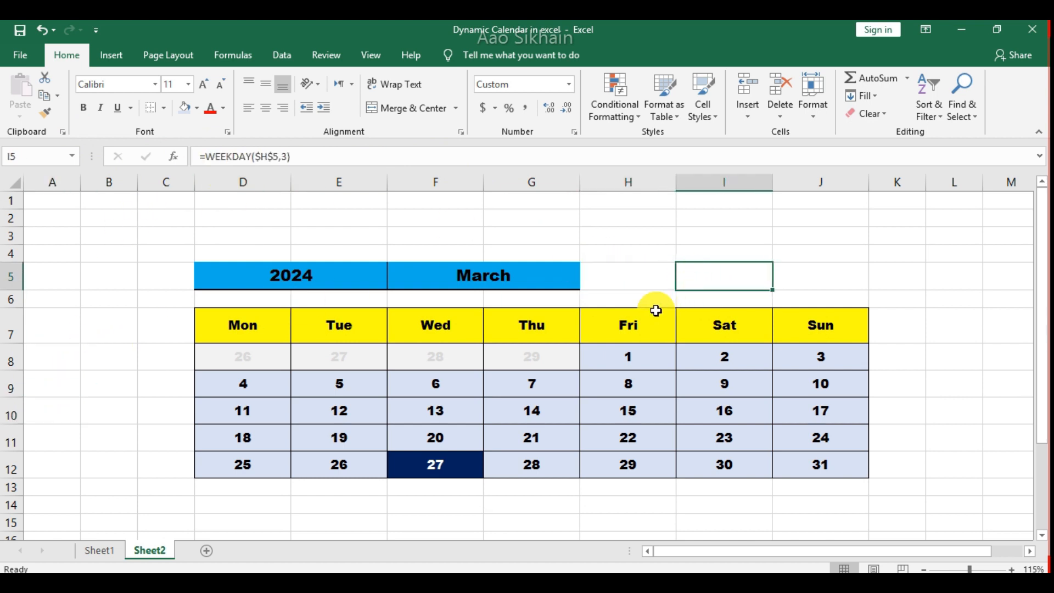
click(539, 409)
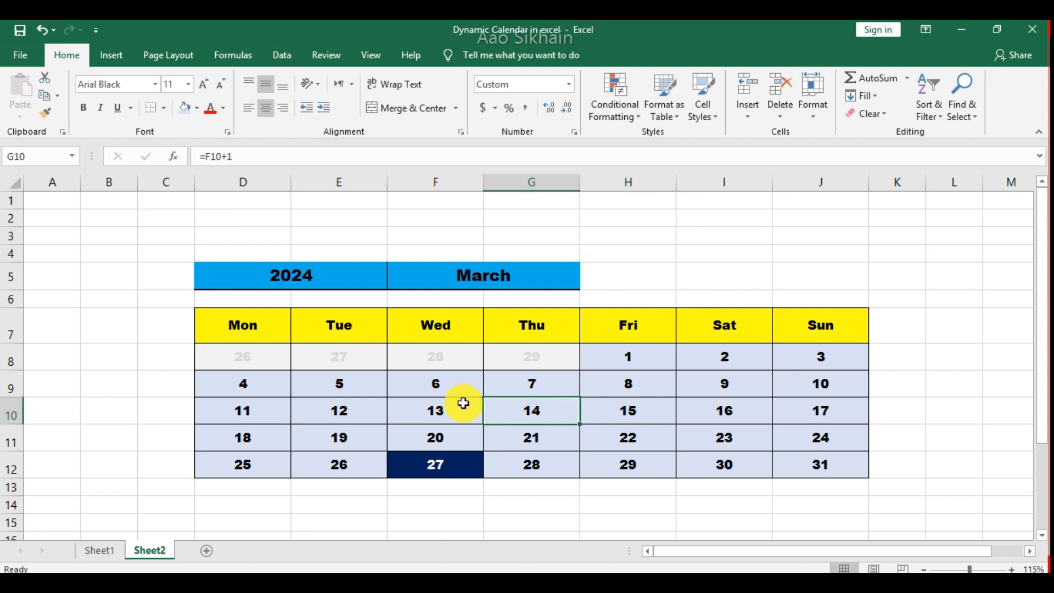
click(850, 378)
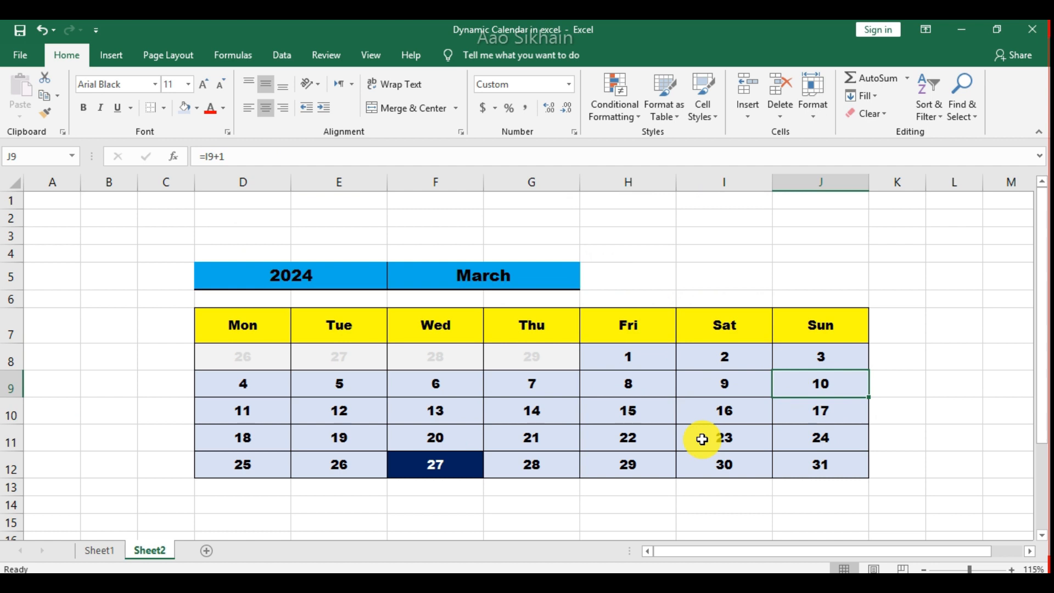
click(333, 439)
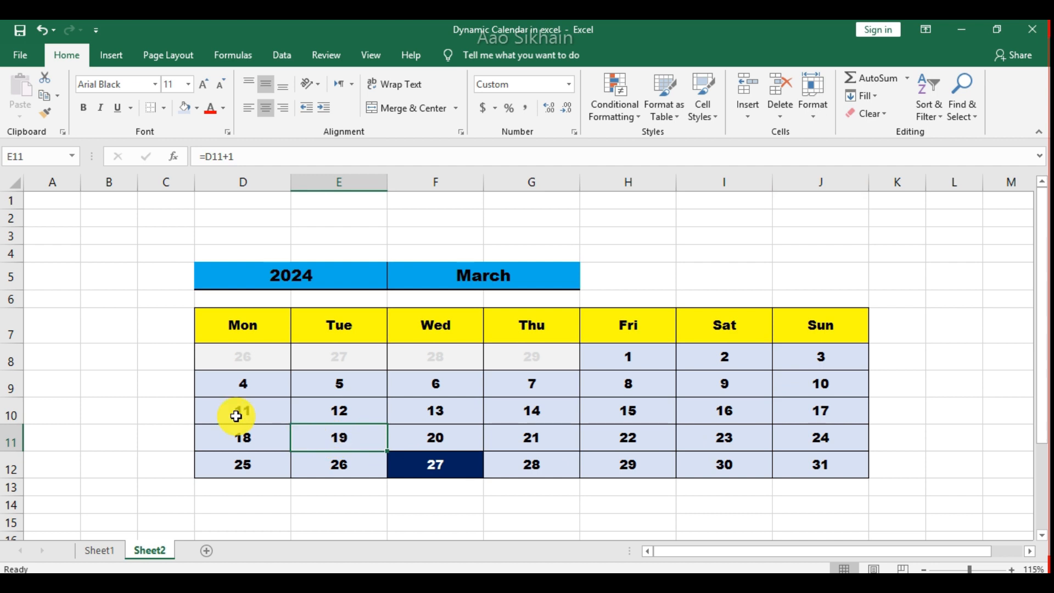
click(150, 323)
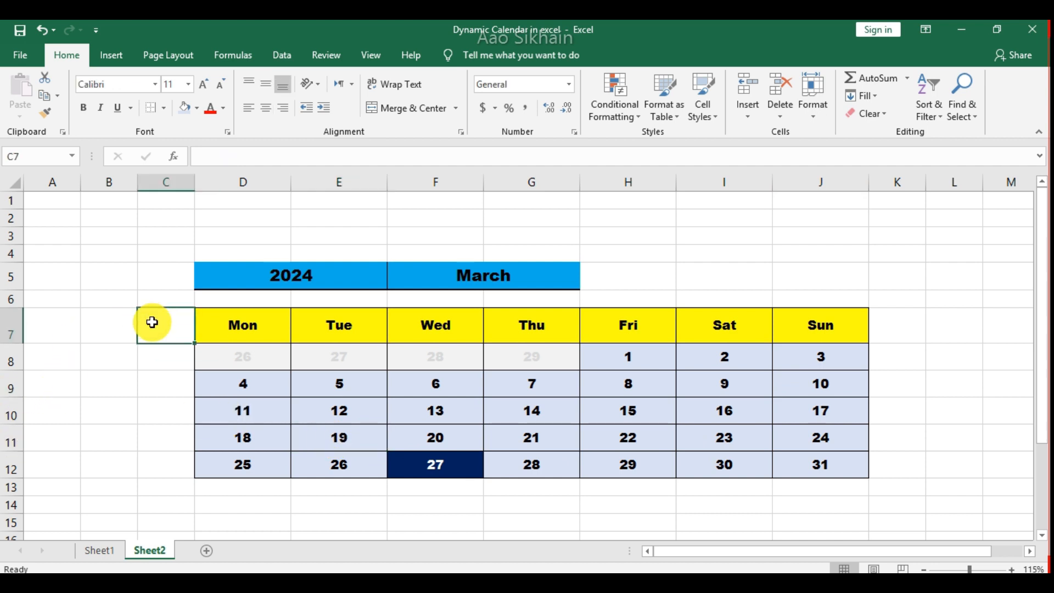